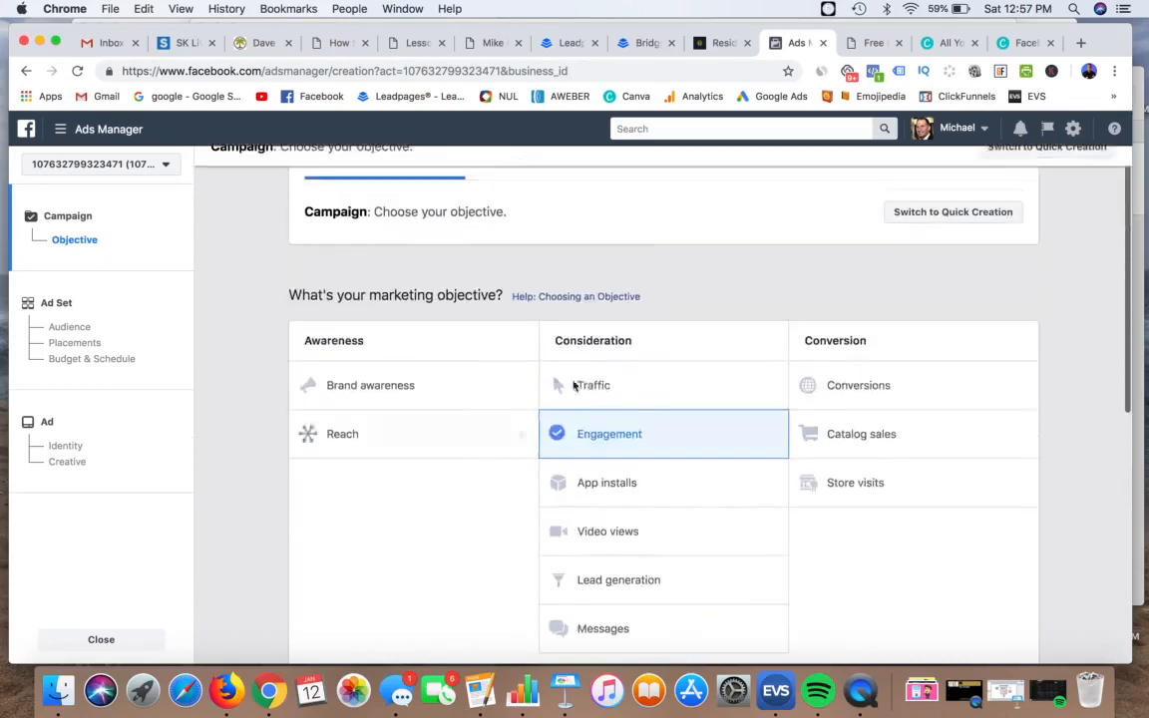
Name the post engagement campaign Engagement-Test and continue to the ad set settings
scroll(489, 512, down, 2)
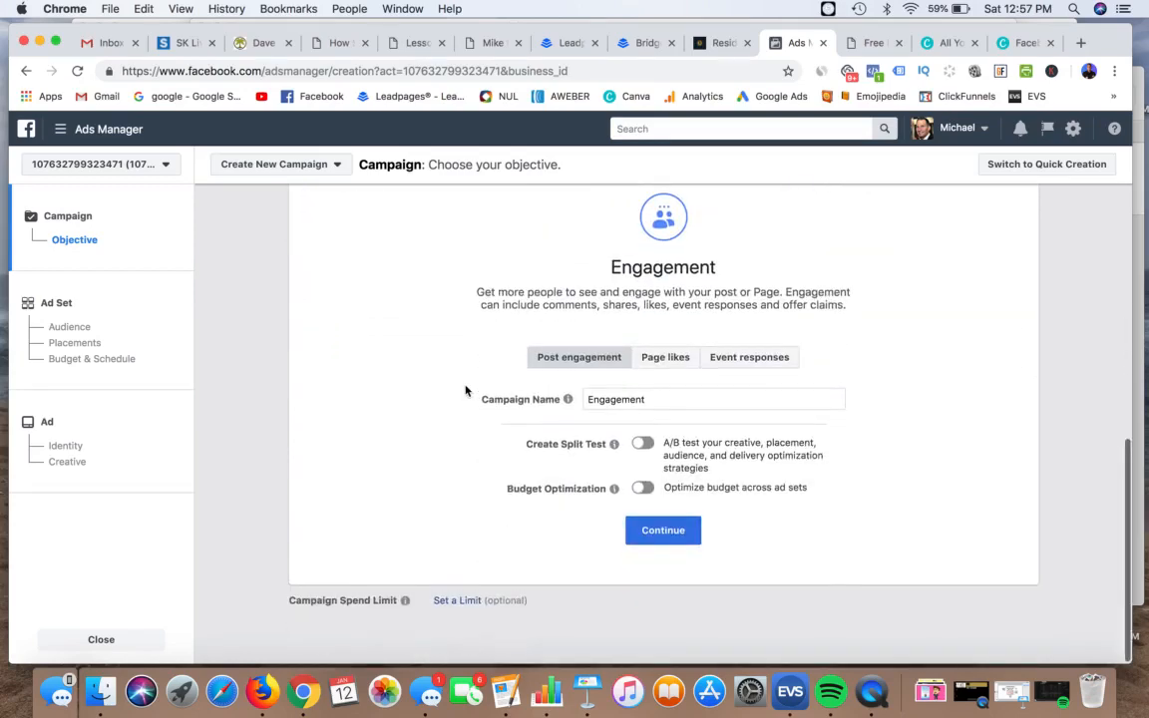
click(669, 401)
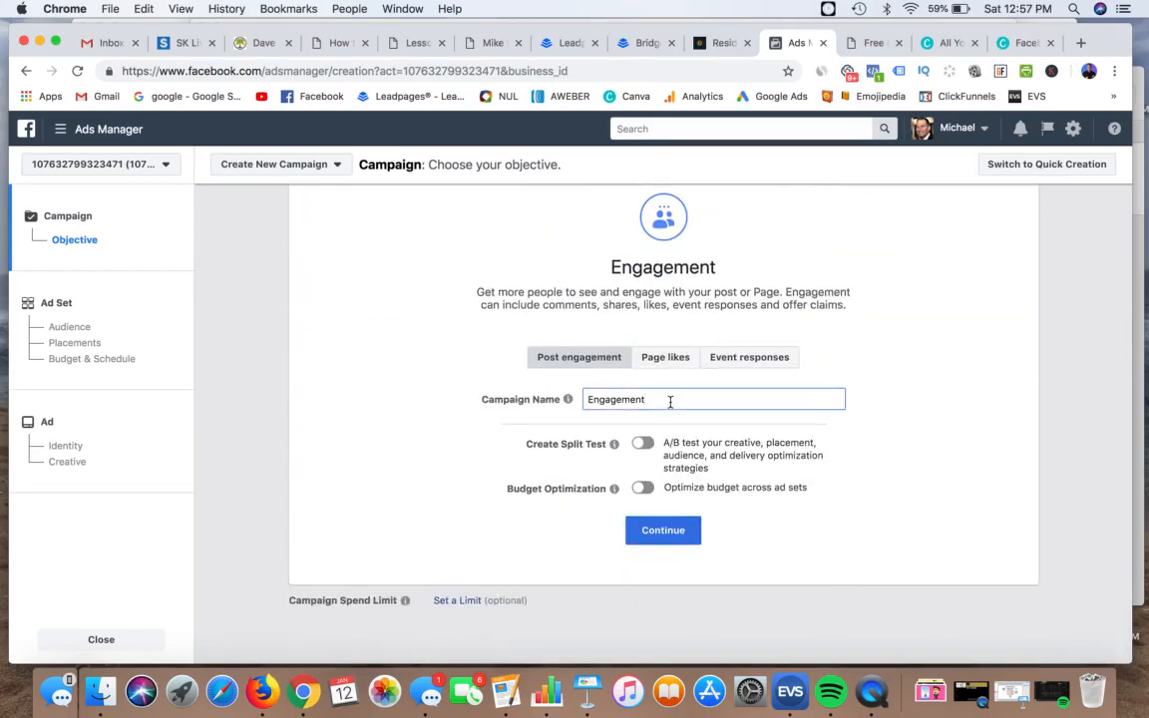
text(-Test)
click(662, 531)
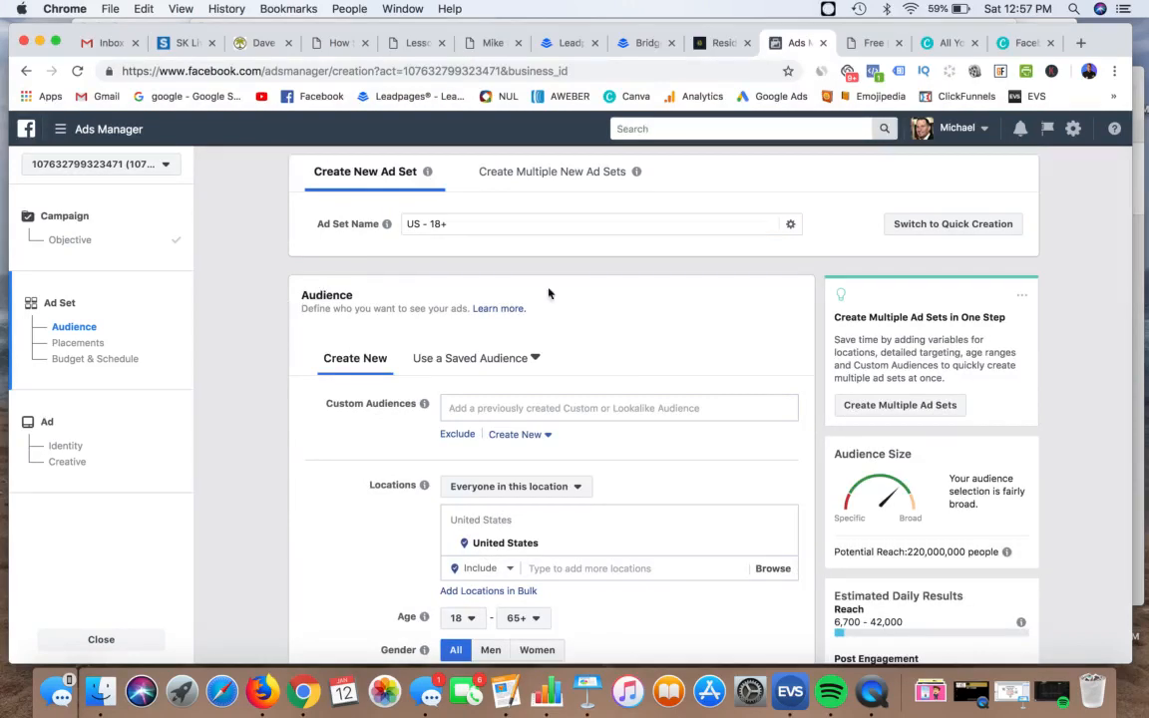
Examine the ad set's audience settings, including the potential reach, custom audiences, locations, age and gender
scroll(624, 333, down, 1)
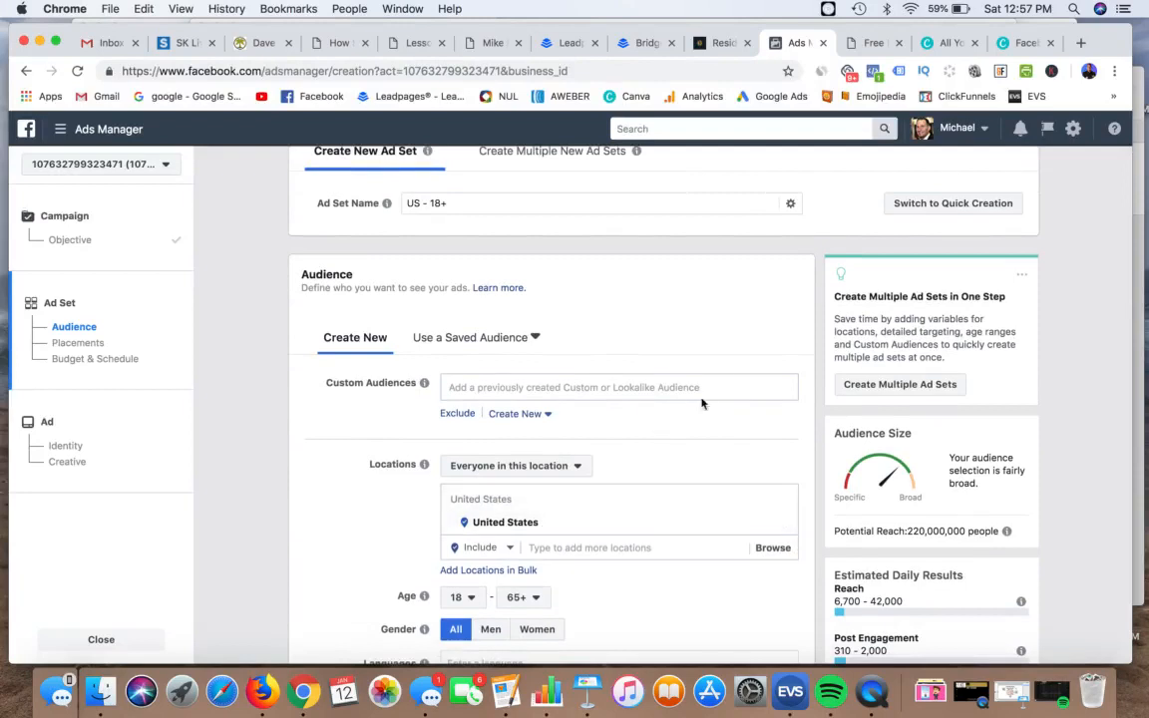
scroll(708, 359, up, 1)
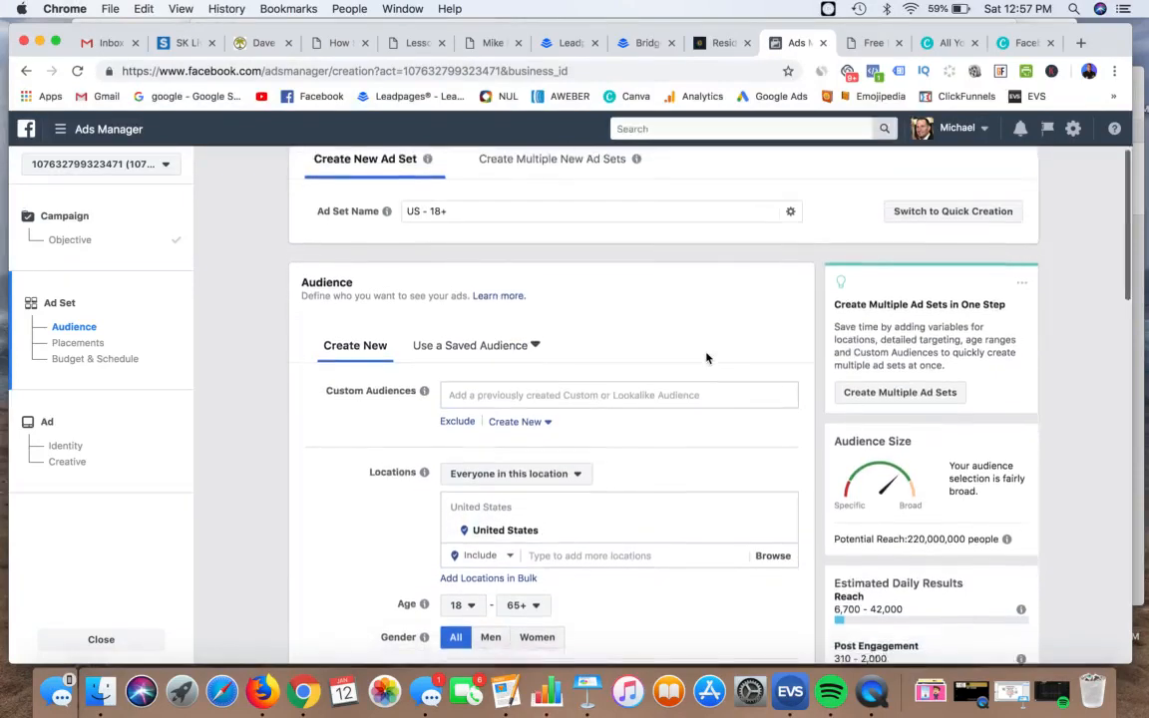
scroll(706, 358, down, 3)
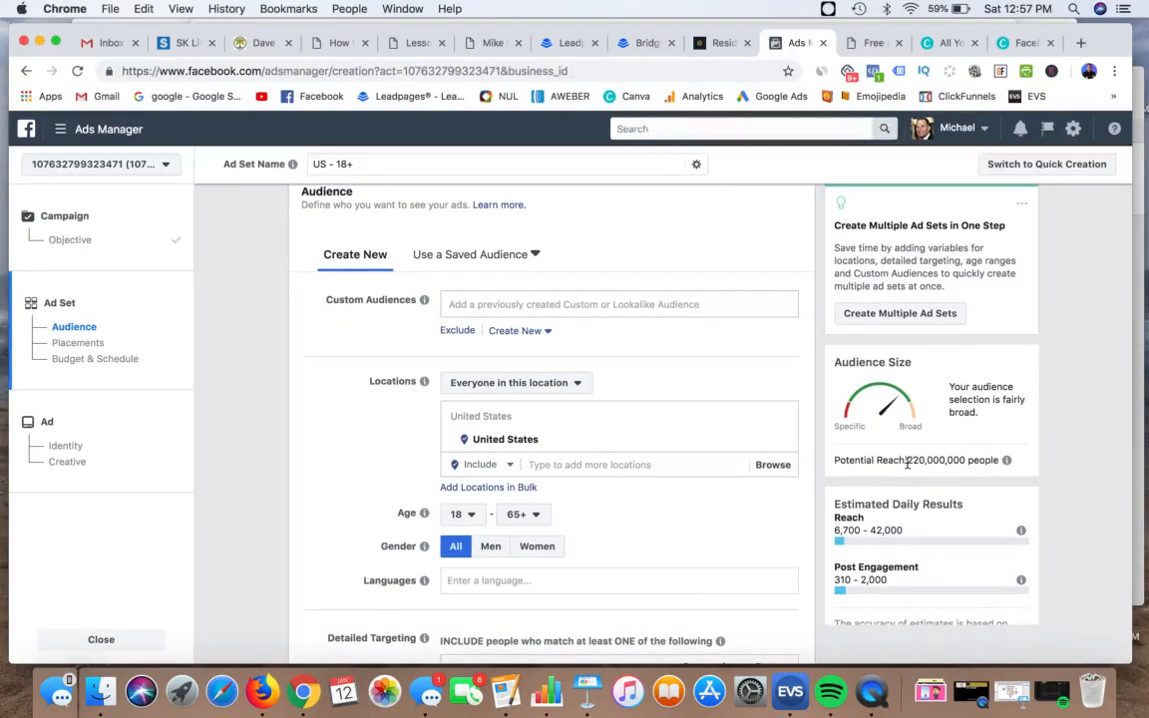
drag(907, 462, 969, 462)
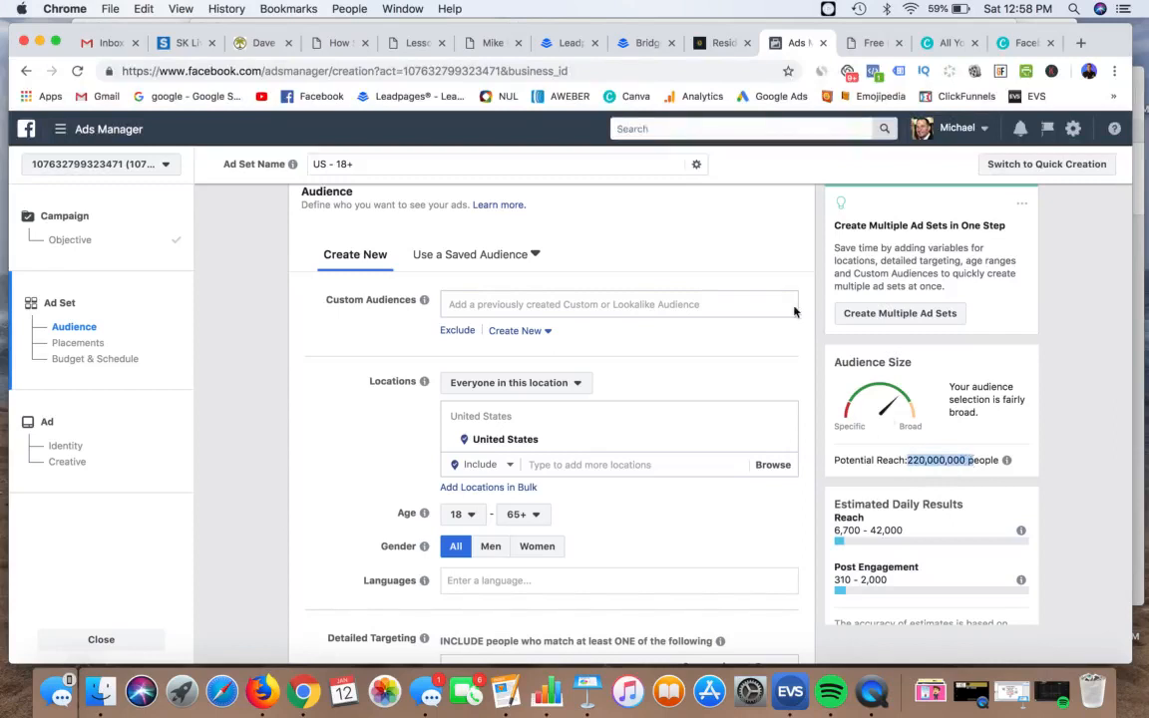
click(350, 418)
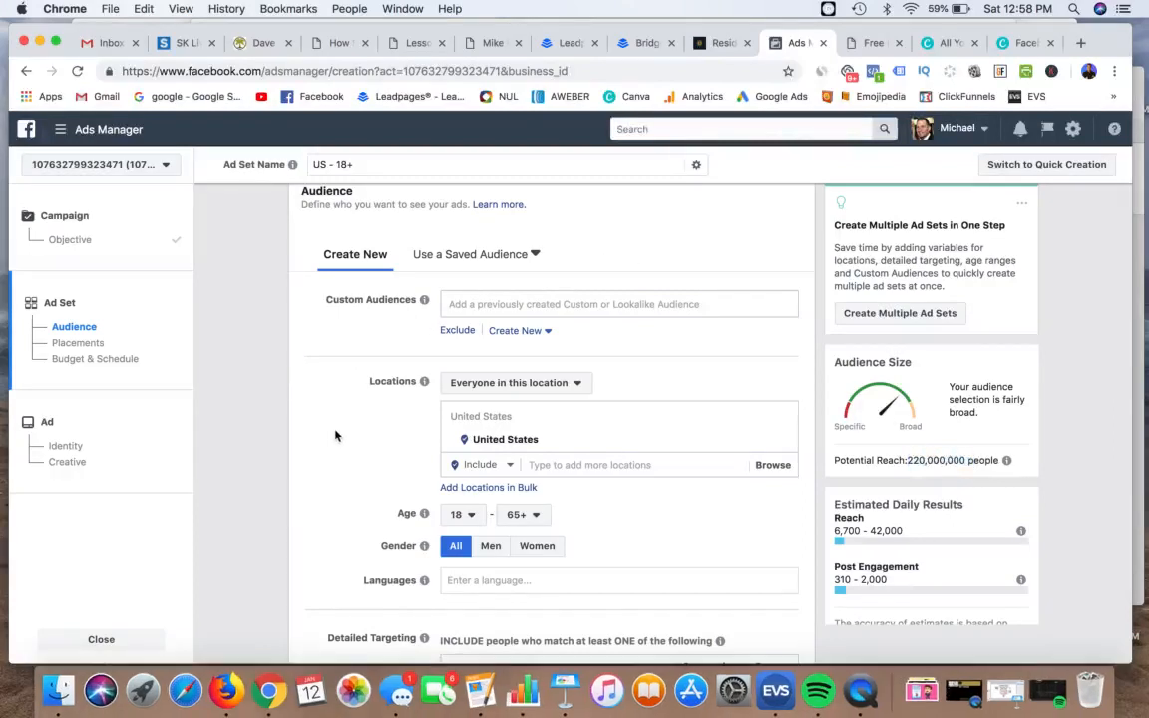
scroll(336, 434, up, 3)
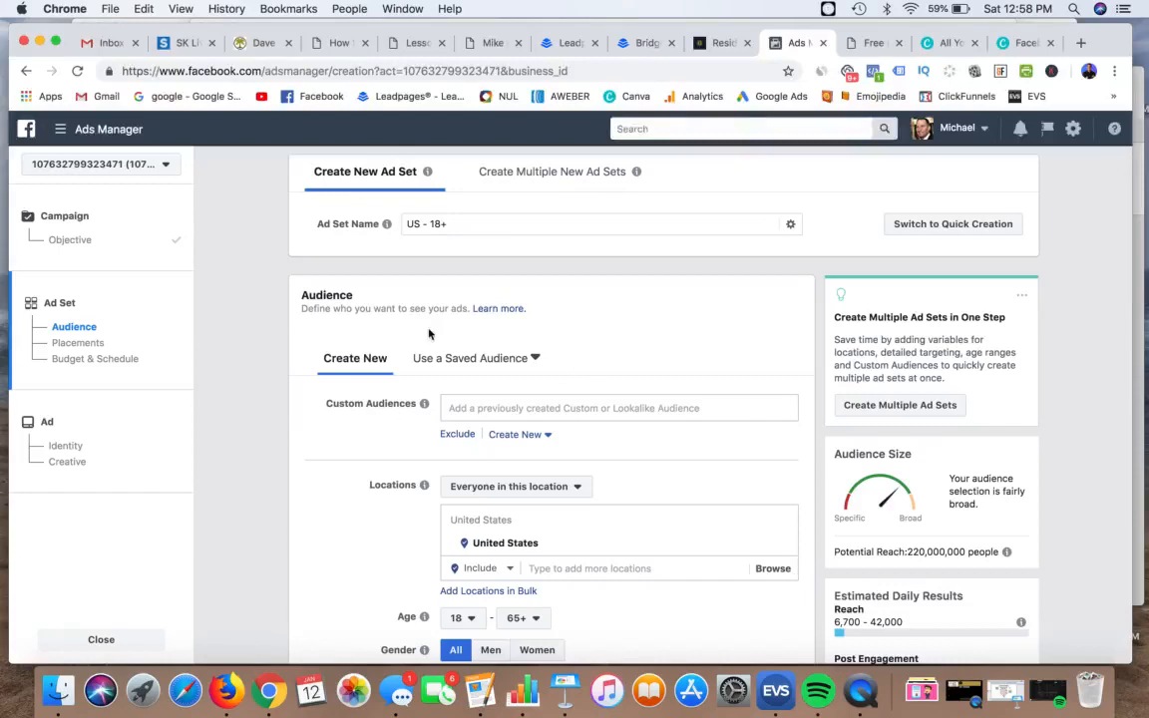
scroll(260, 368, down, 2)
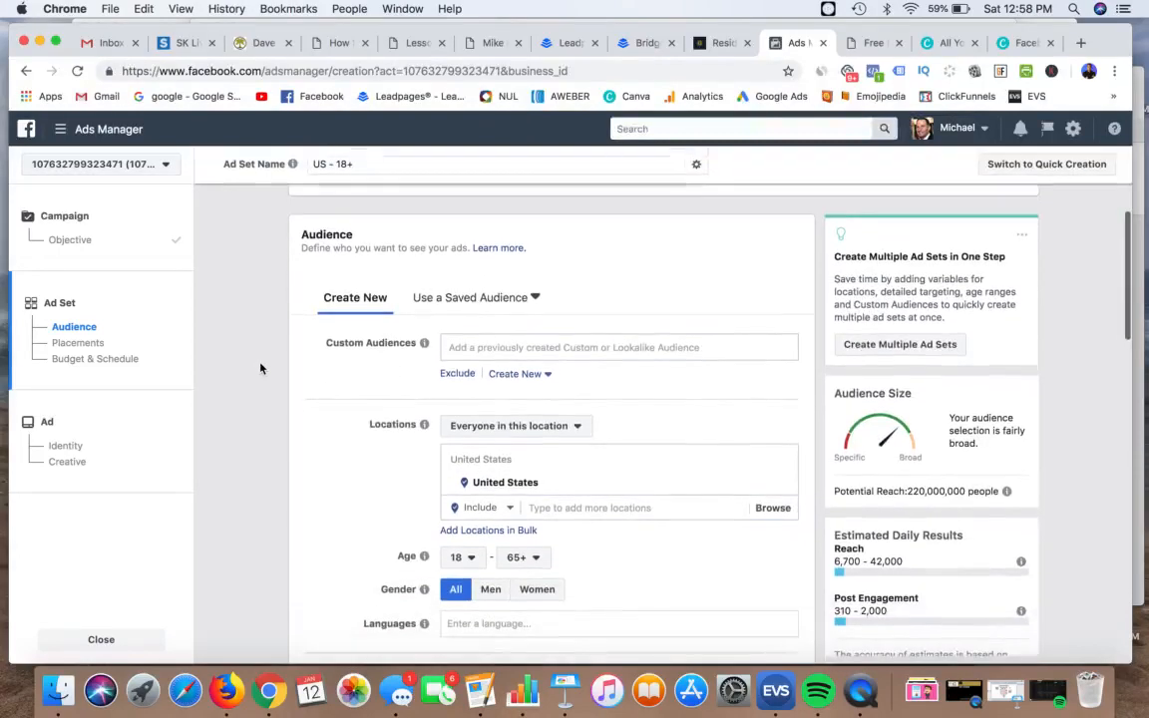
scroll(260, 368, down, 2)
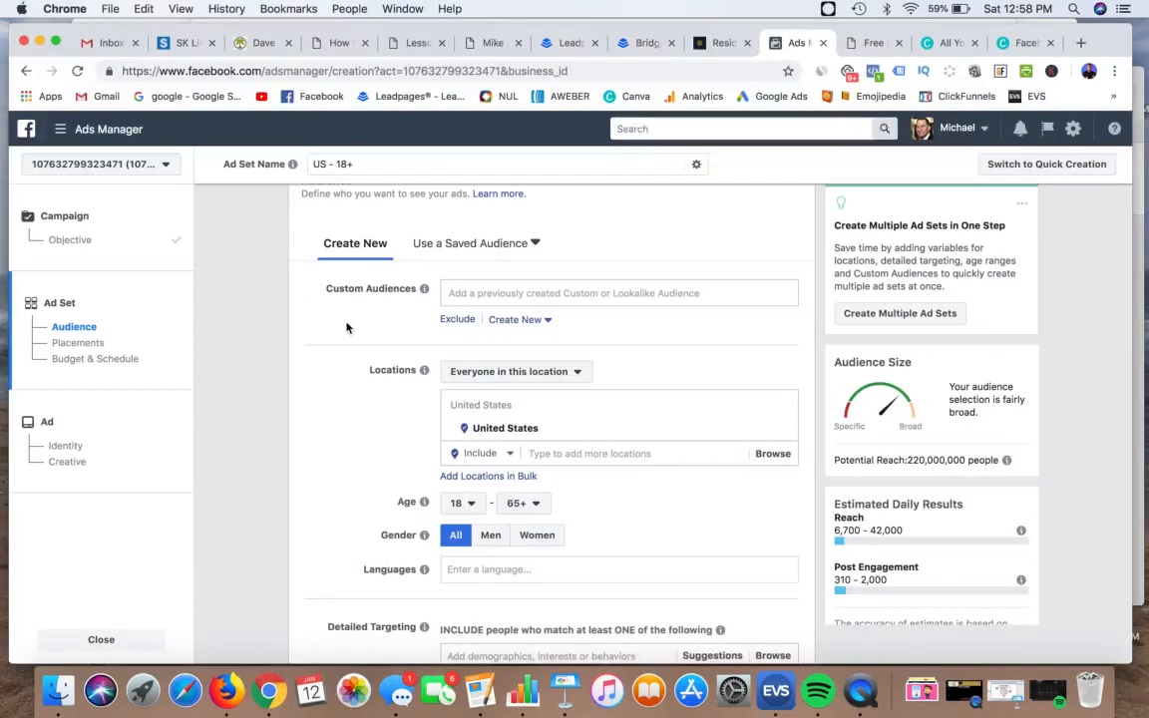
scroll(346, 327, up, 1)
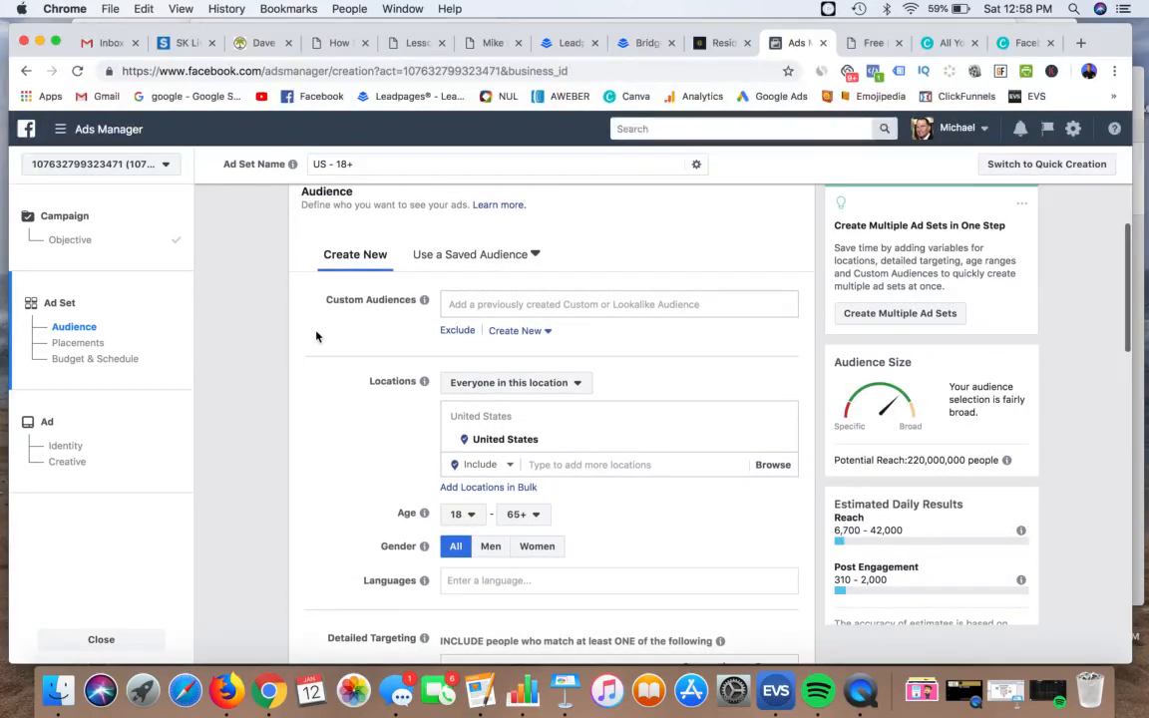
scroll(316, 336, up, 2)
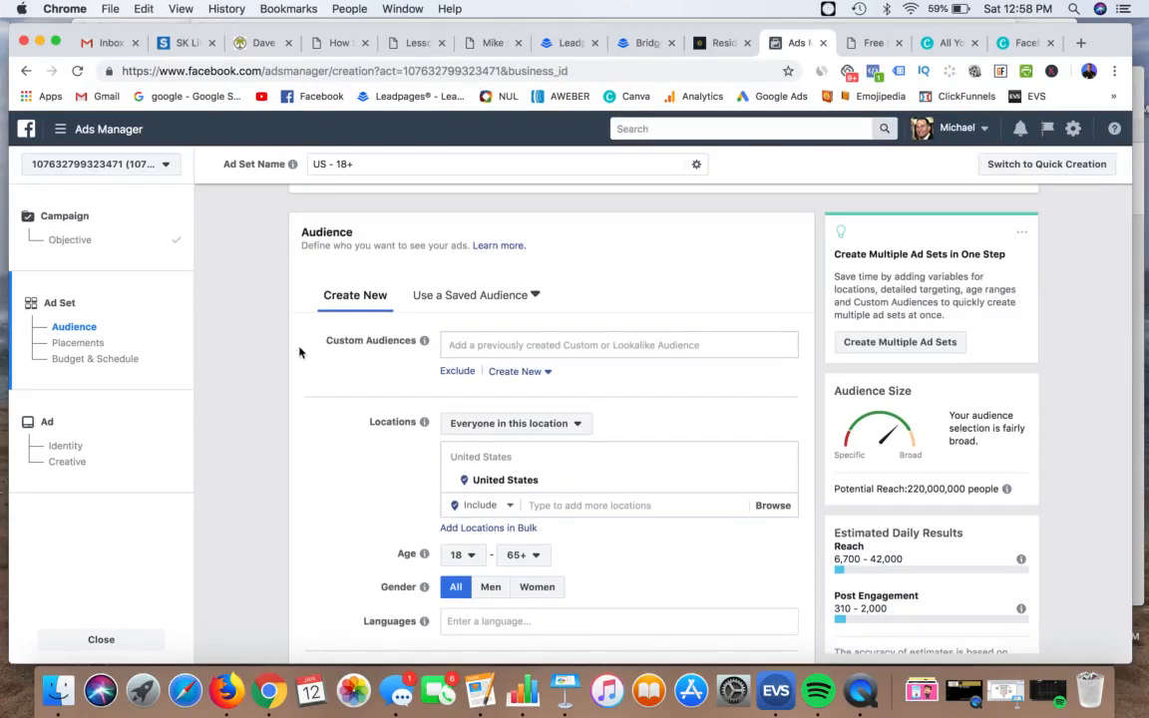
scroll(299, 351, down, 3)
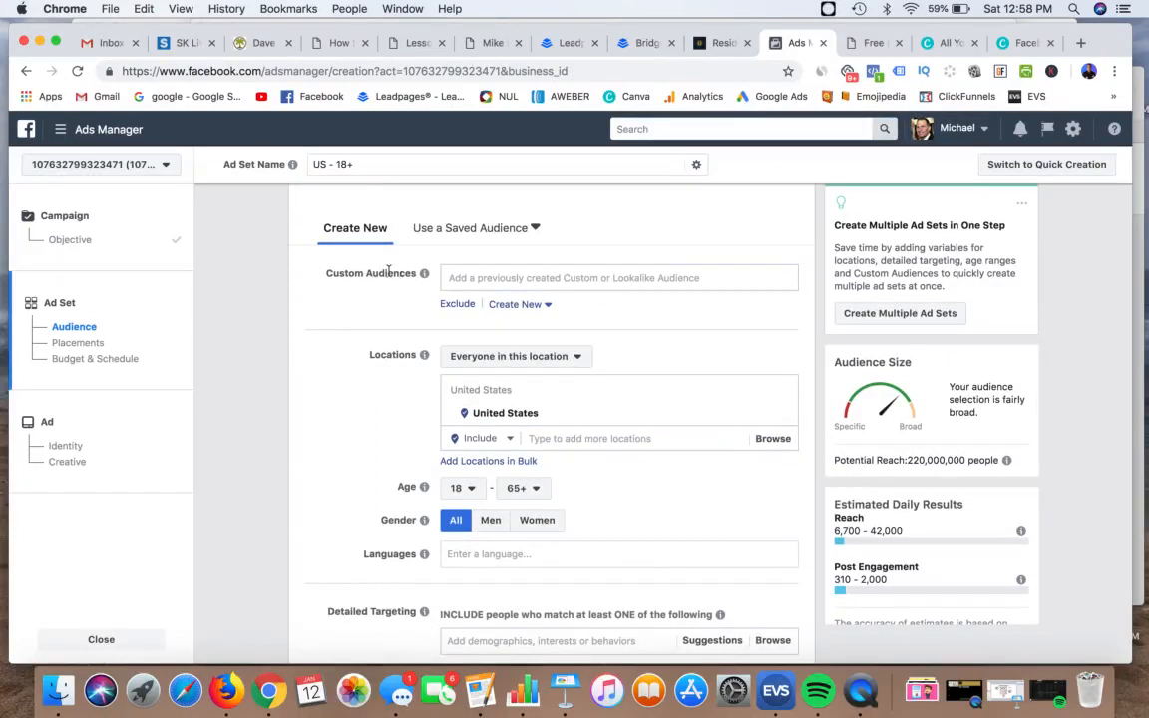
mouse_move(424, 273)
Try a "People who like your Page" connection by searching for pages with "mik", and remove the connection
scroll(307, 326, down, 5)
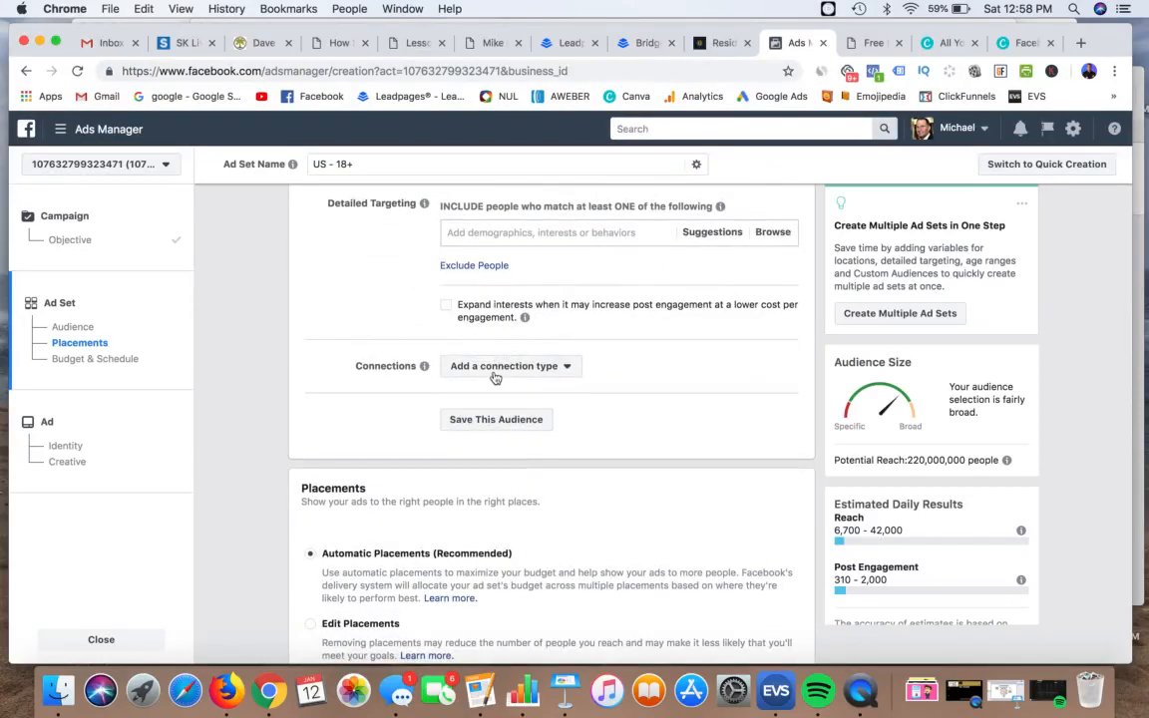
click(510, 368)
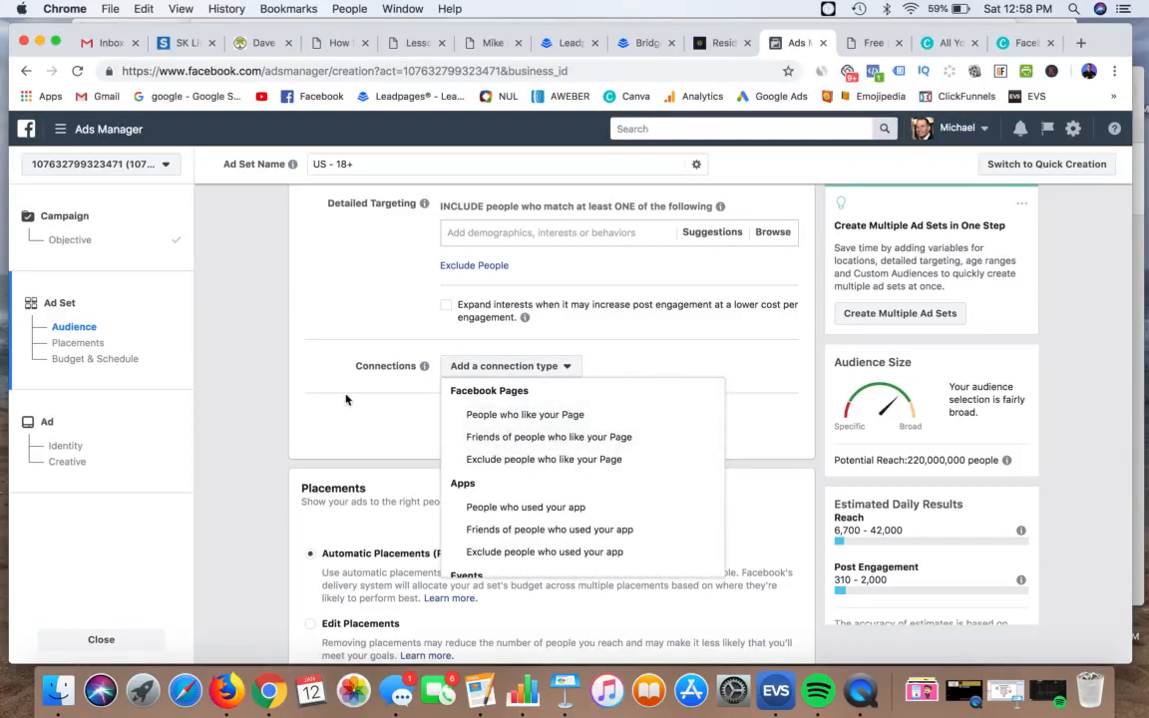
click(494, 412)
text(m)
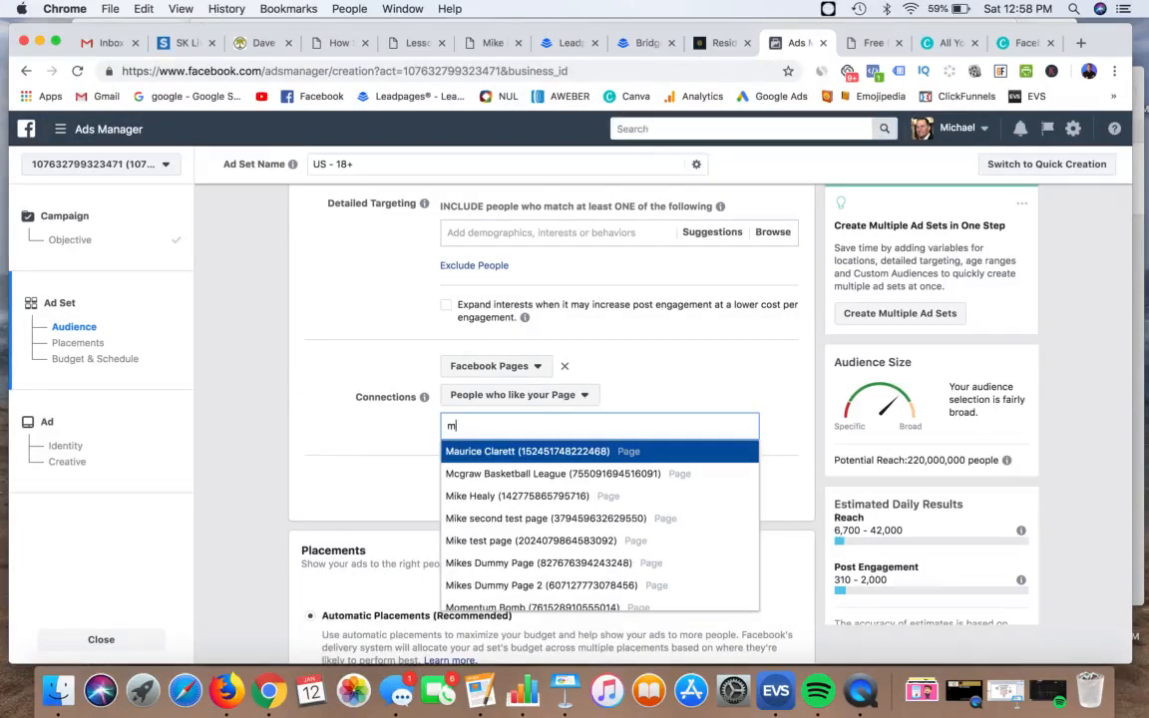
text(ik)
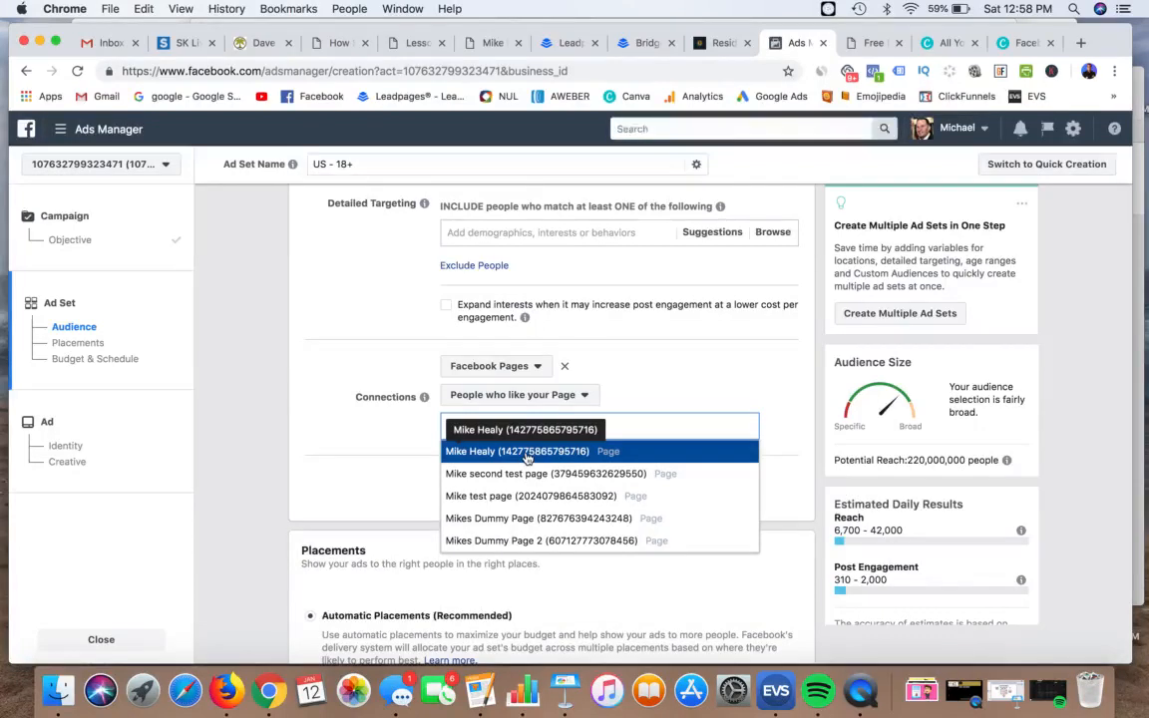
click(360, 382)
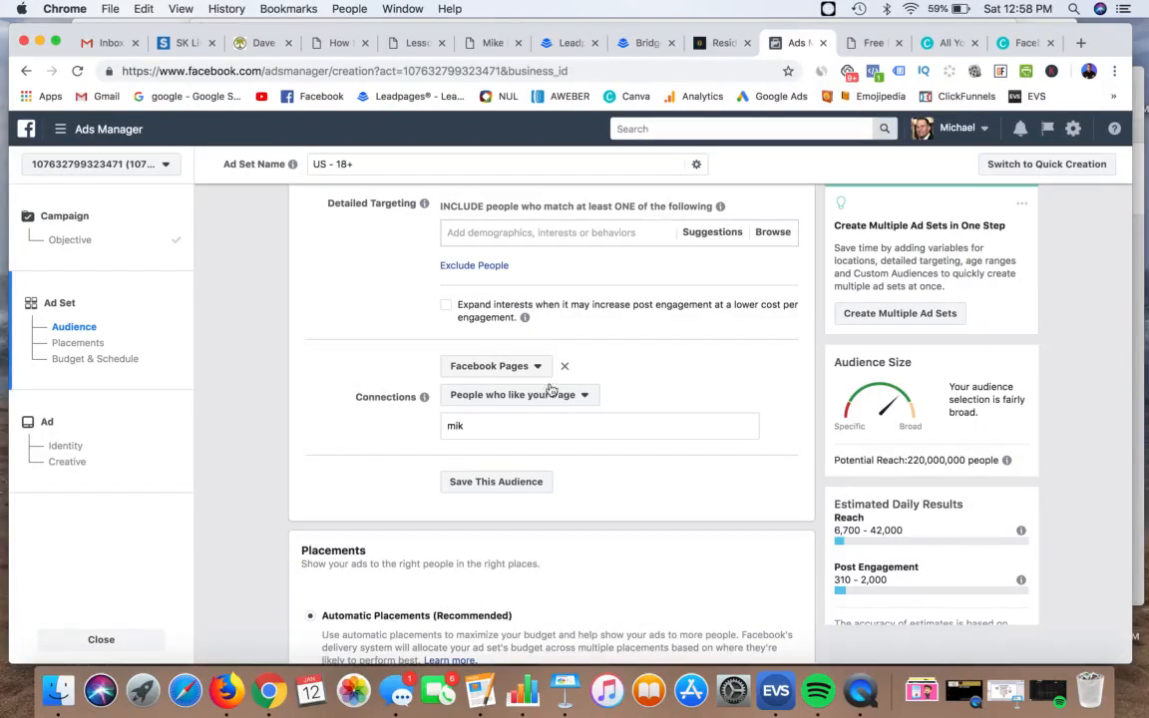
click(564, 366)
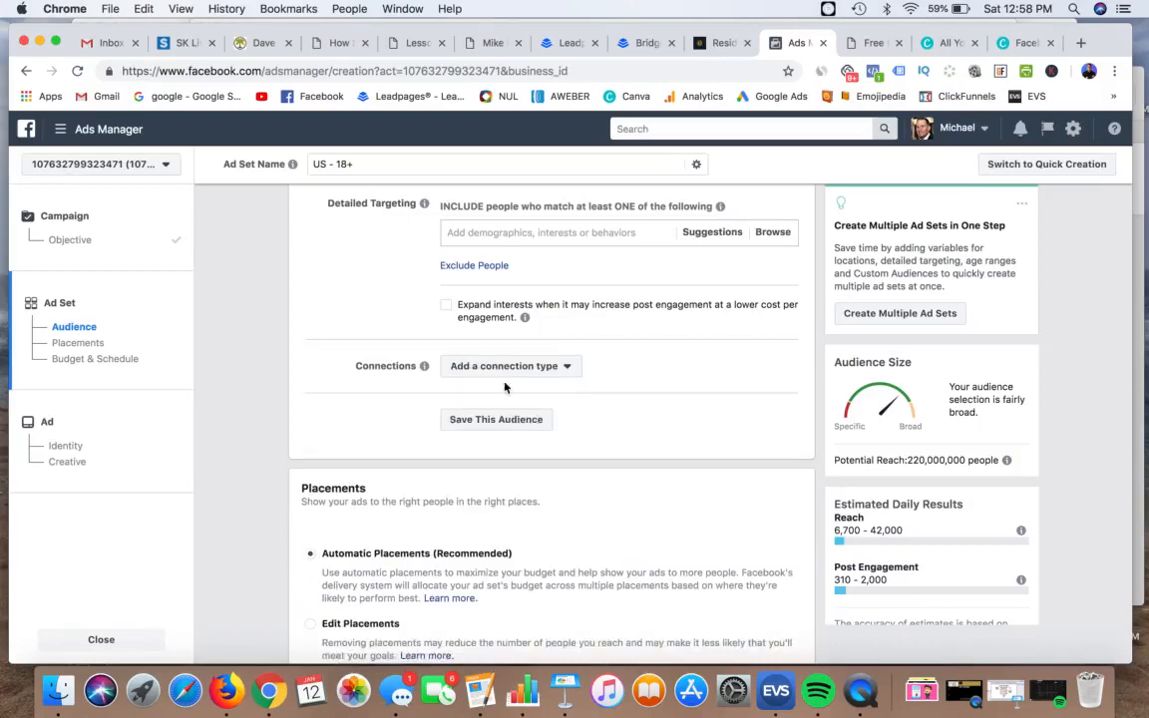
Change the audience location to the Worldwide region
scroll(399, 397, up, 10)
scroll(371, 400, down, 1)
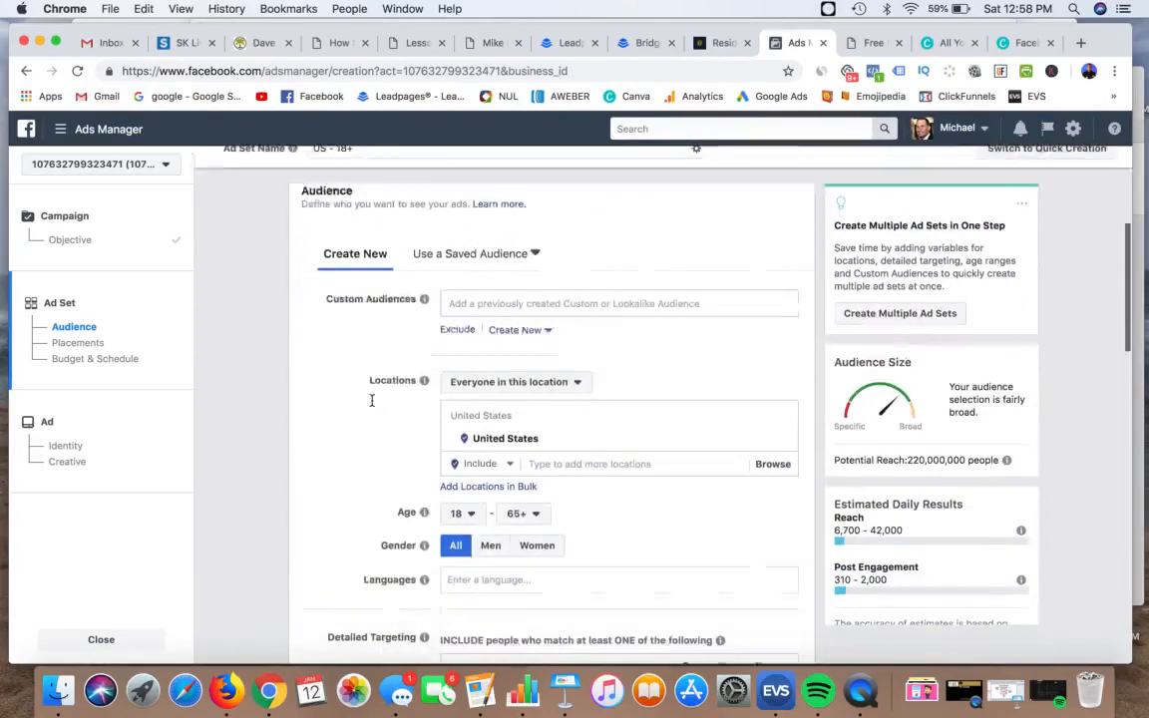
scroll(371, 400, down, 2)
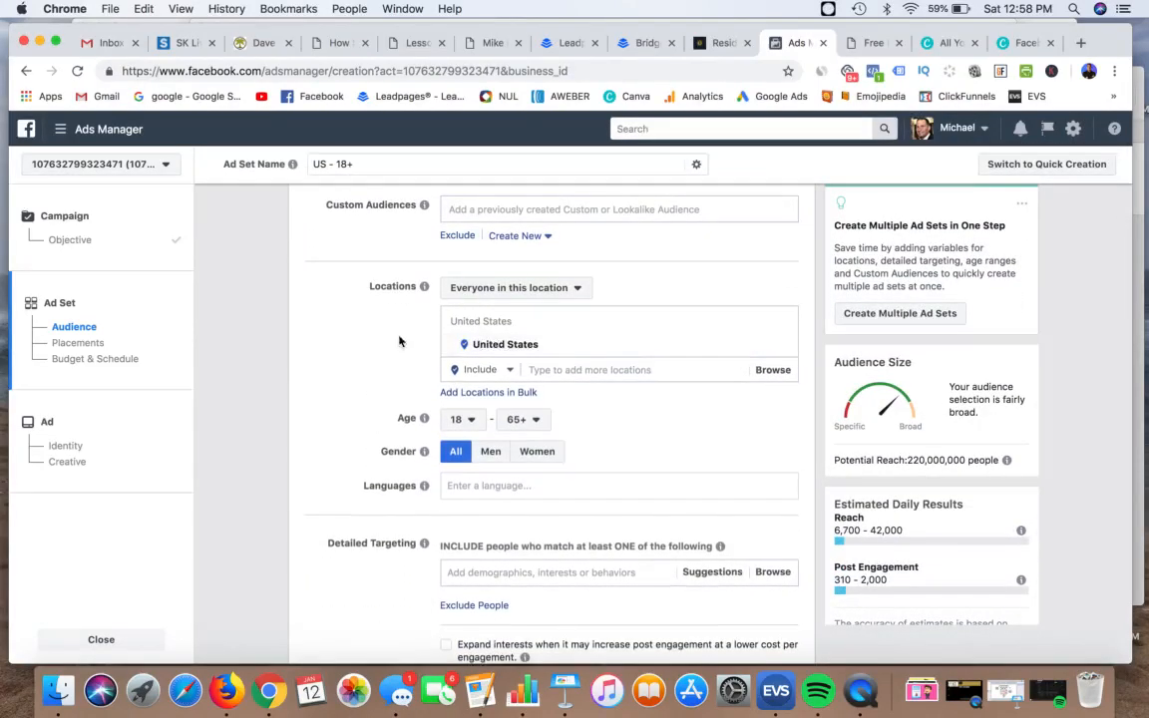
scroll(344, 352, down, 2)
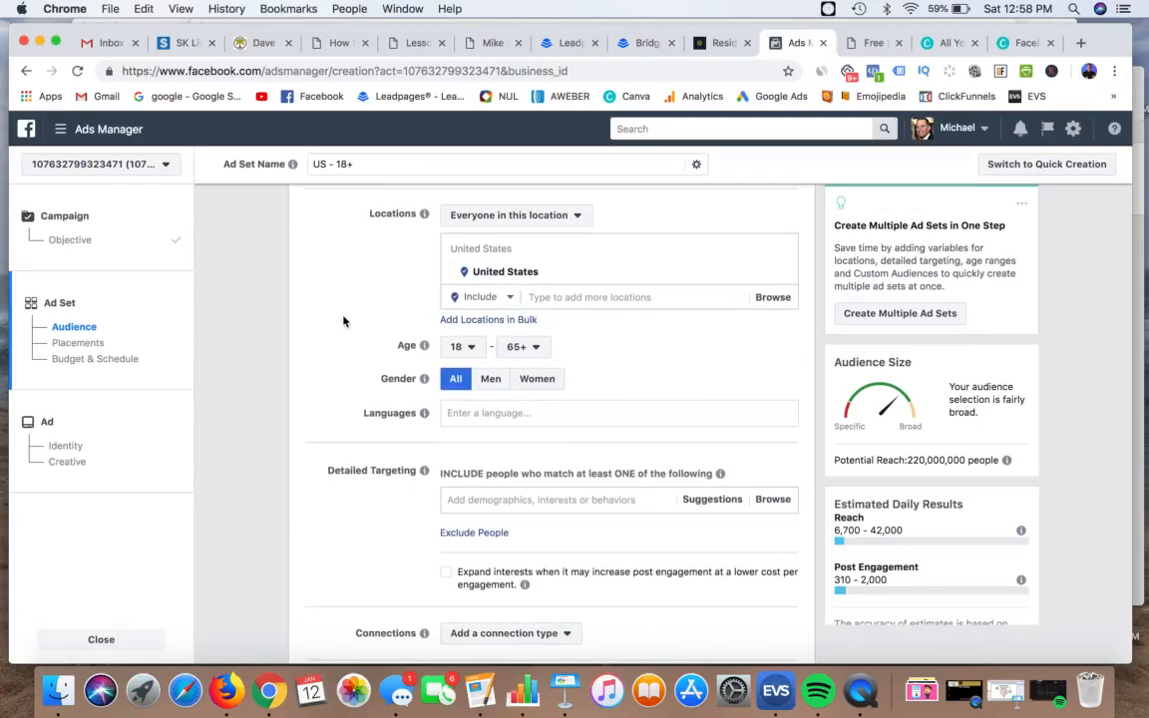
scroll(343, 320, up, 1)
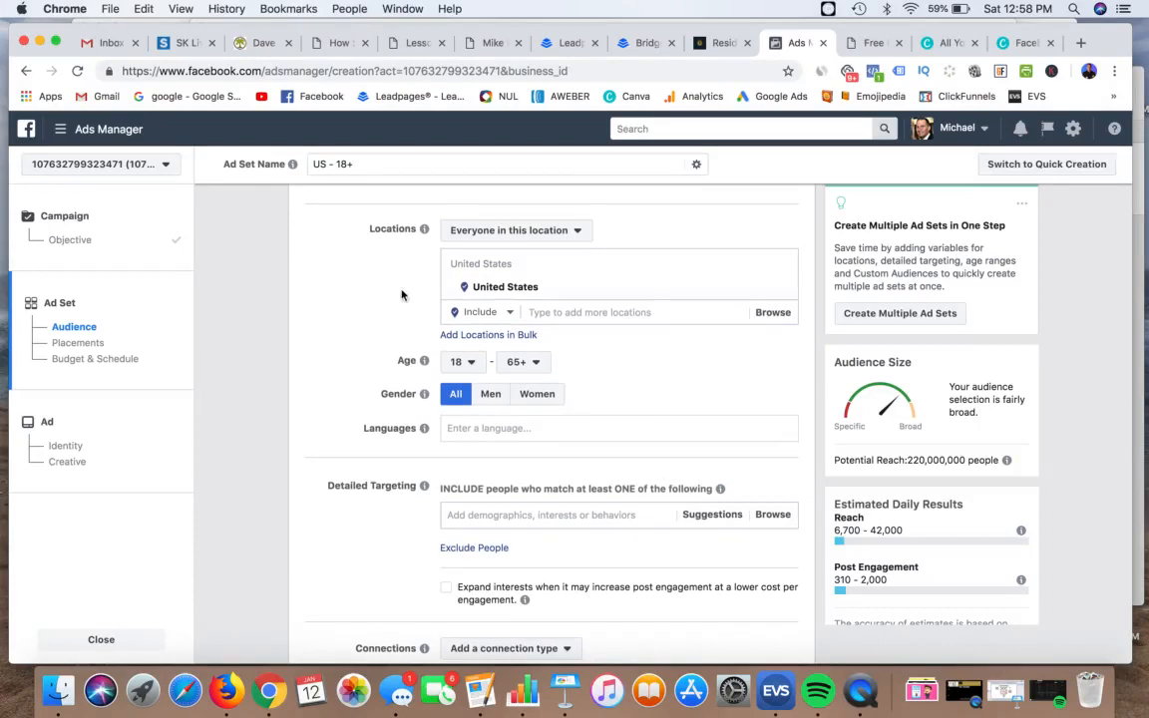
click(563, 312)
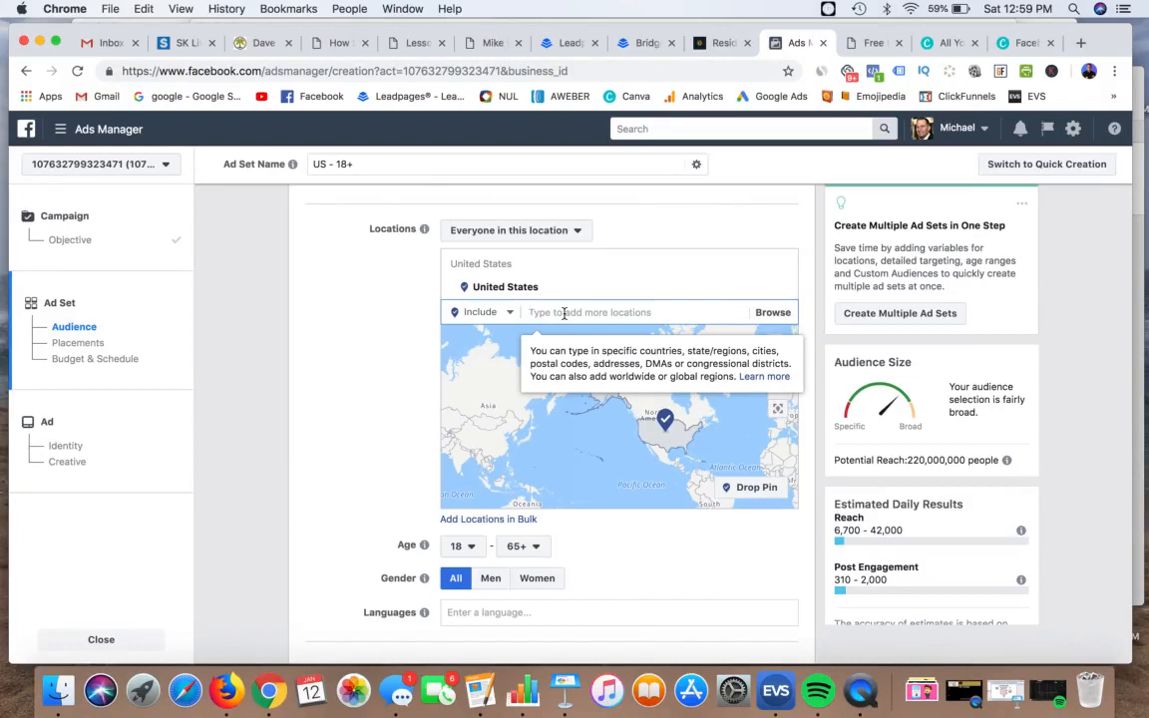
text(W)
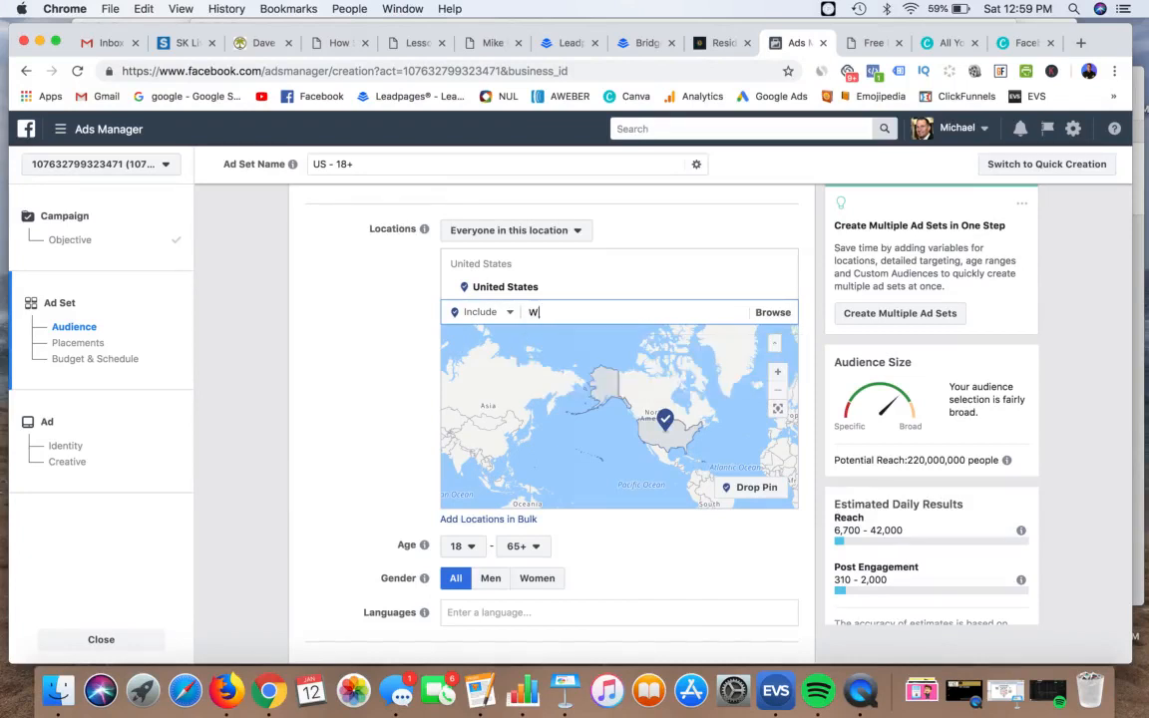
text(orld)
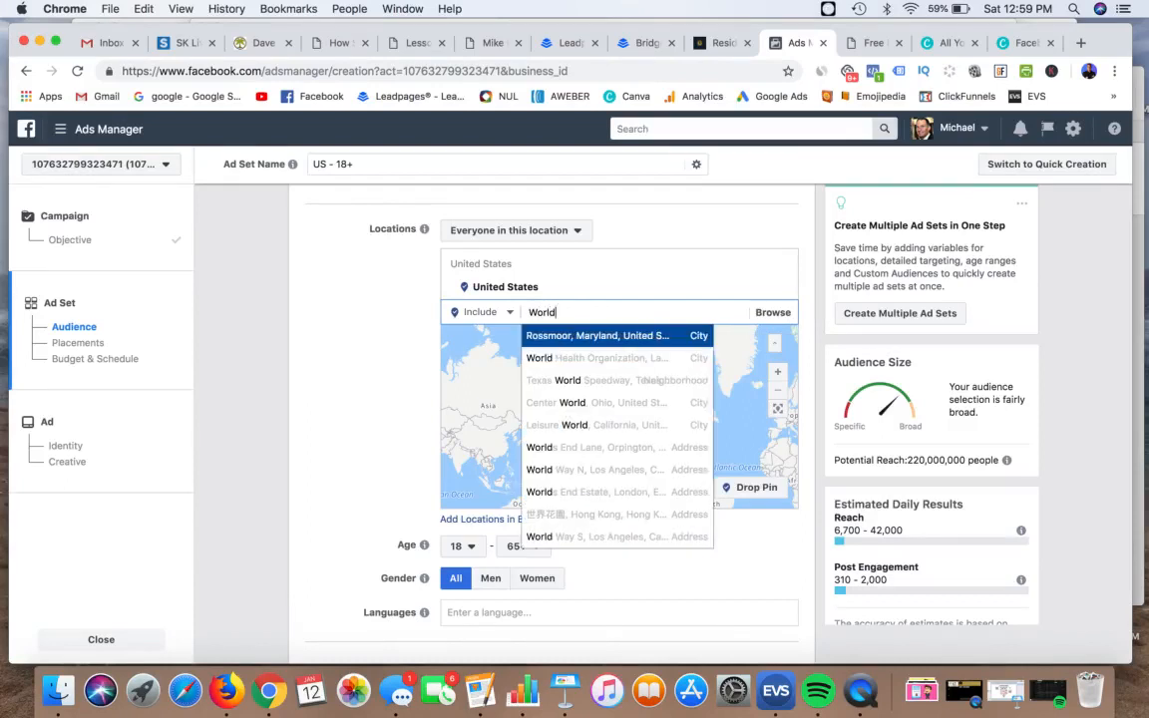
text(e)
key(BackSpace)
text(s)
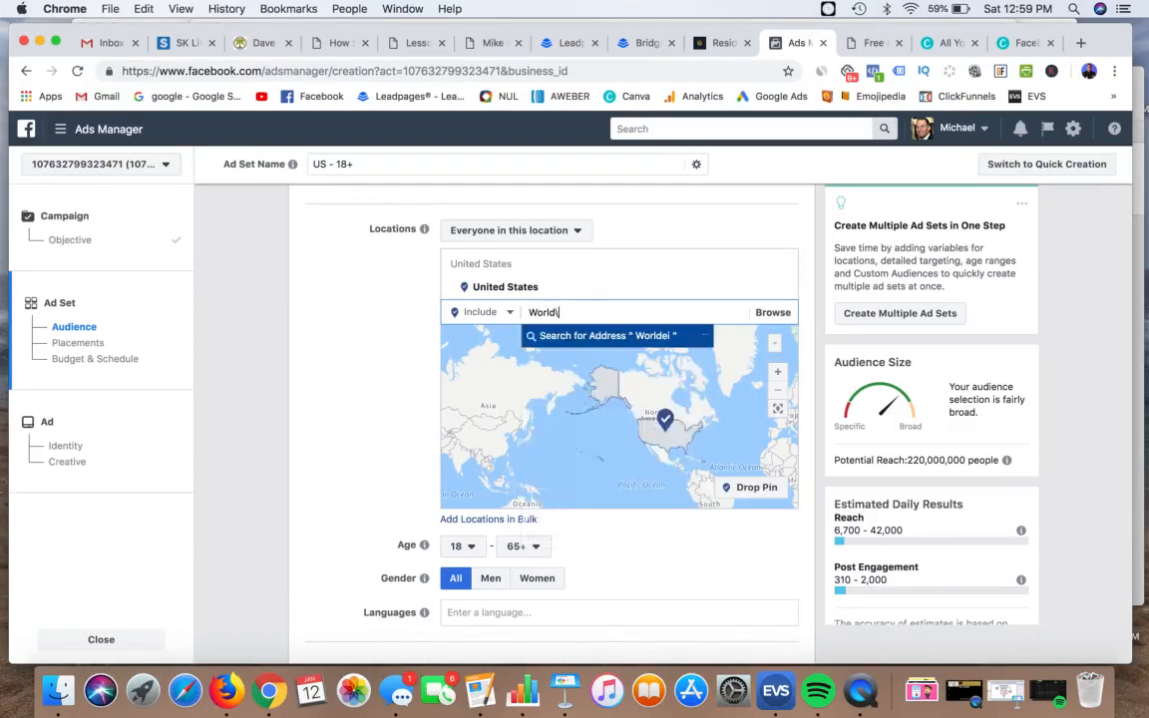
text(i)
text(w)
text(d)
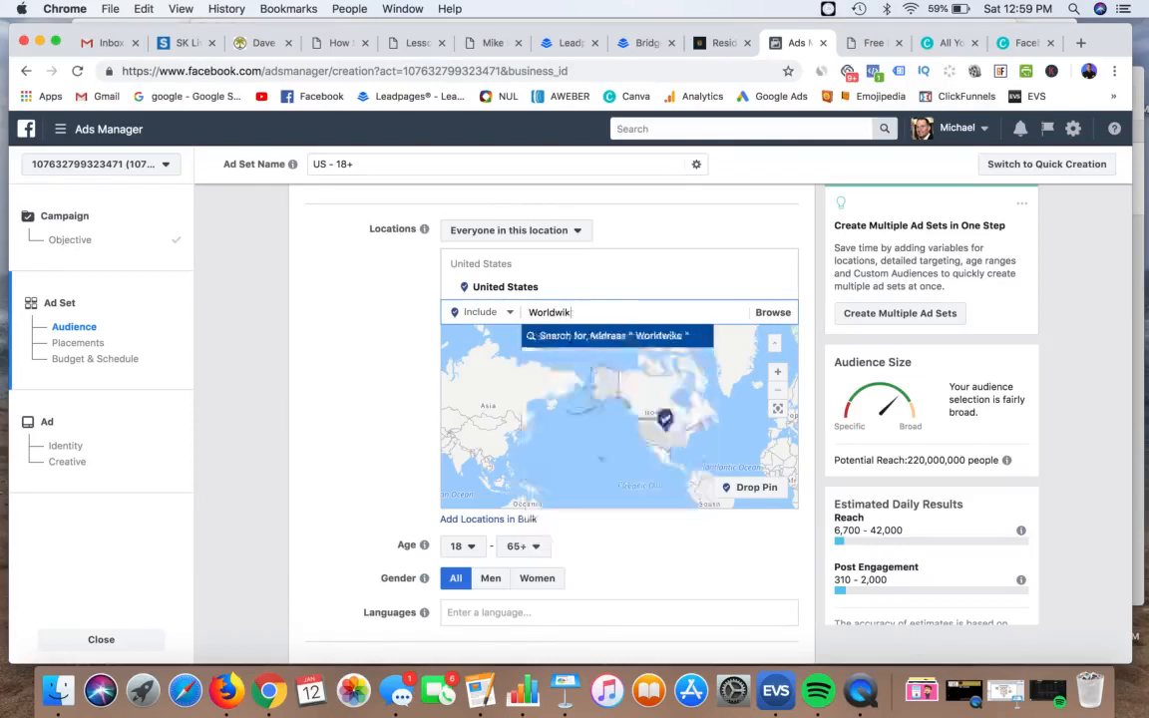
key(BackSpace)
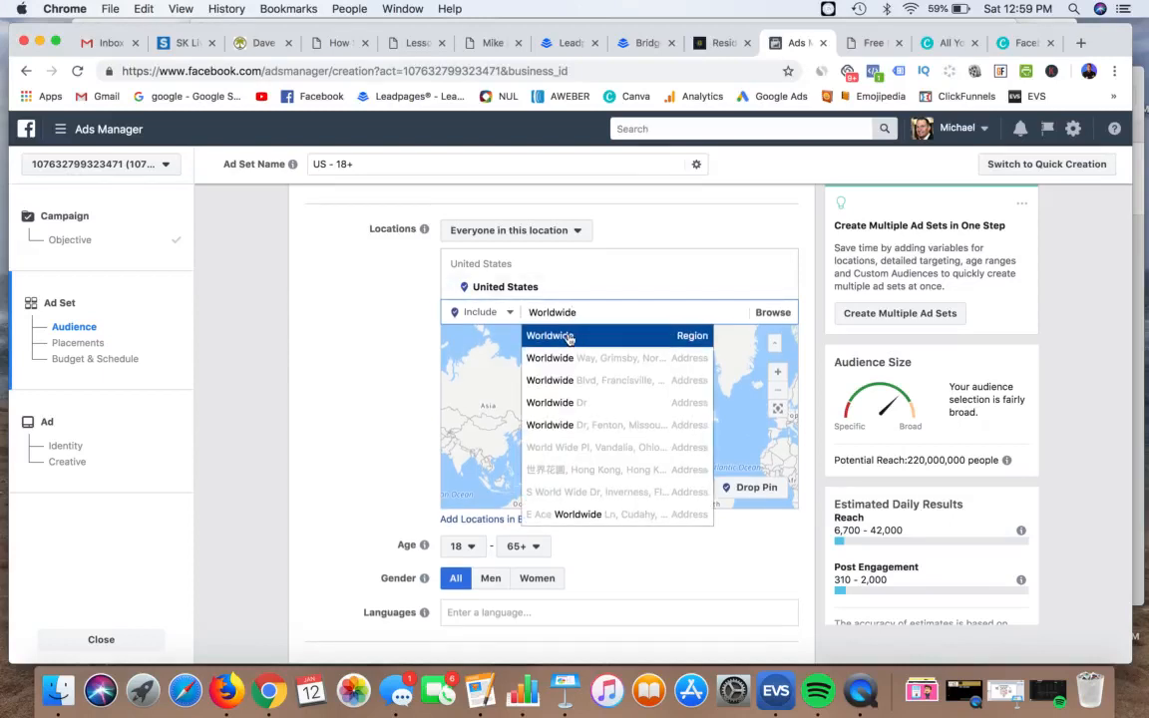
click(569, 339)
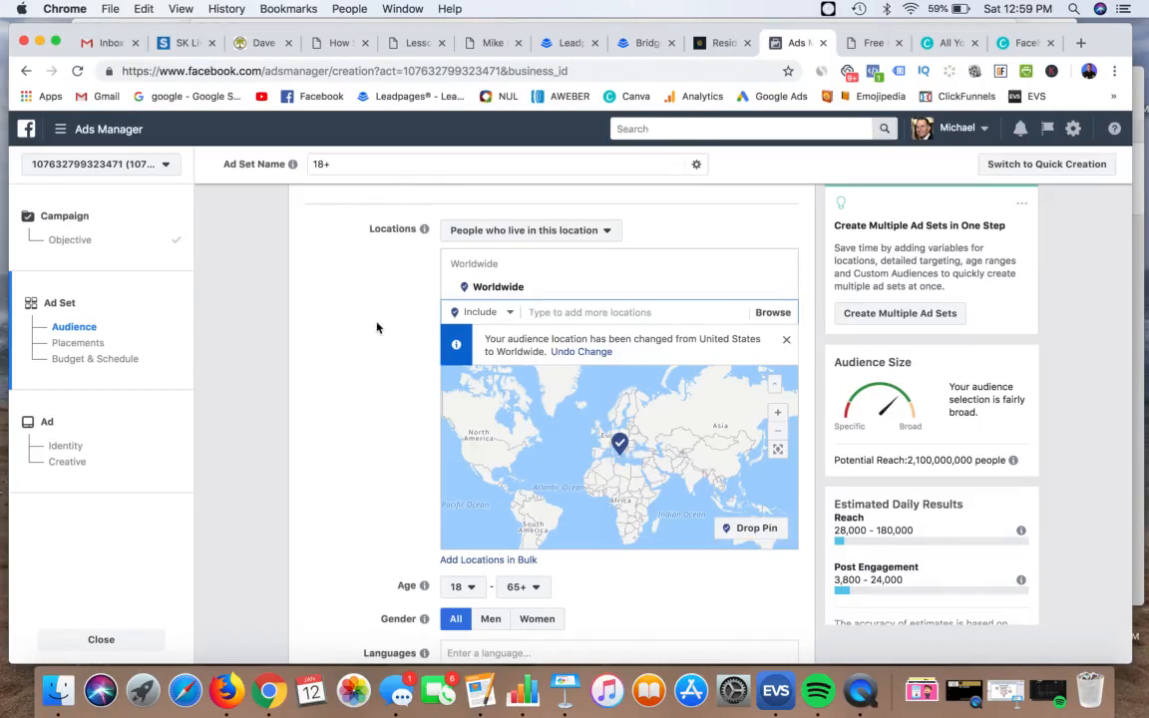
Set the audience location to United States in place of Worldwide
scroll(362, 342, down, 3)
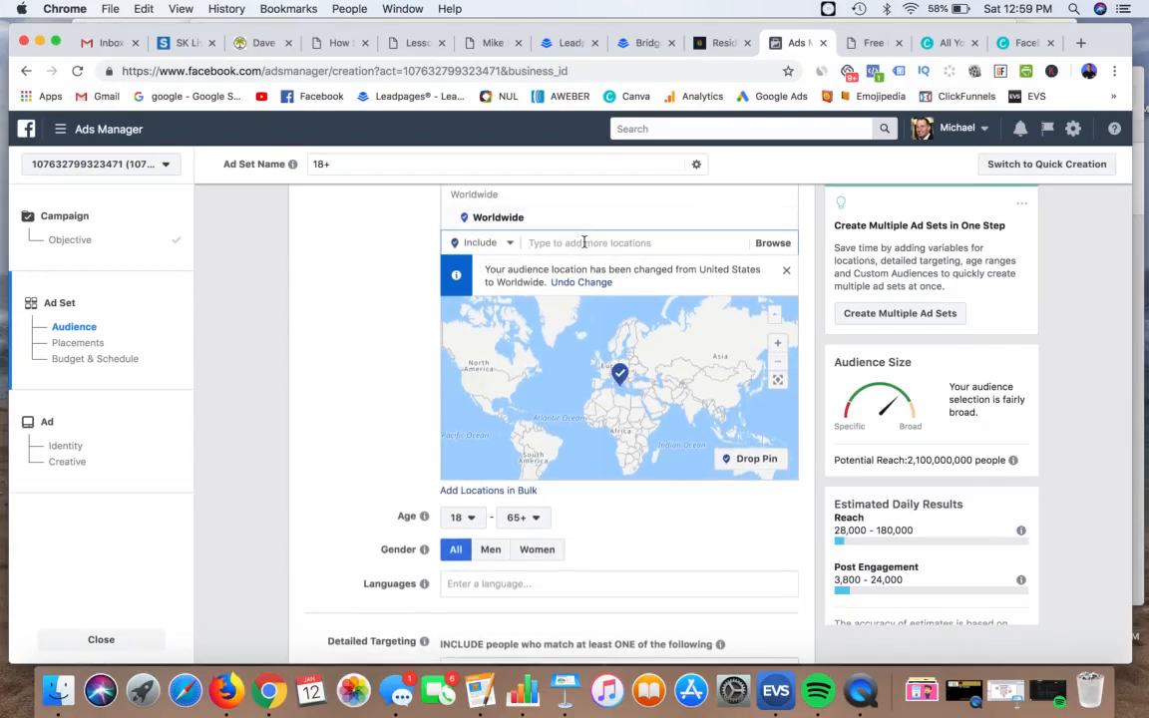
text(unite)
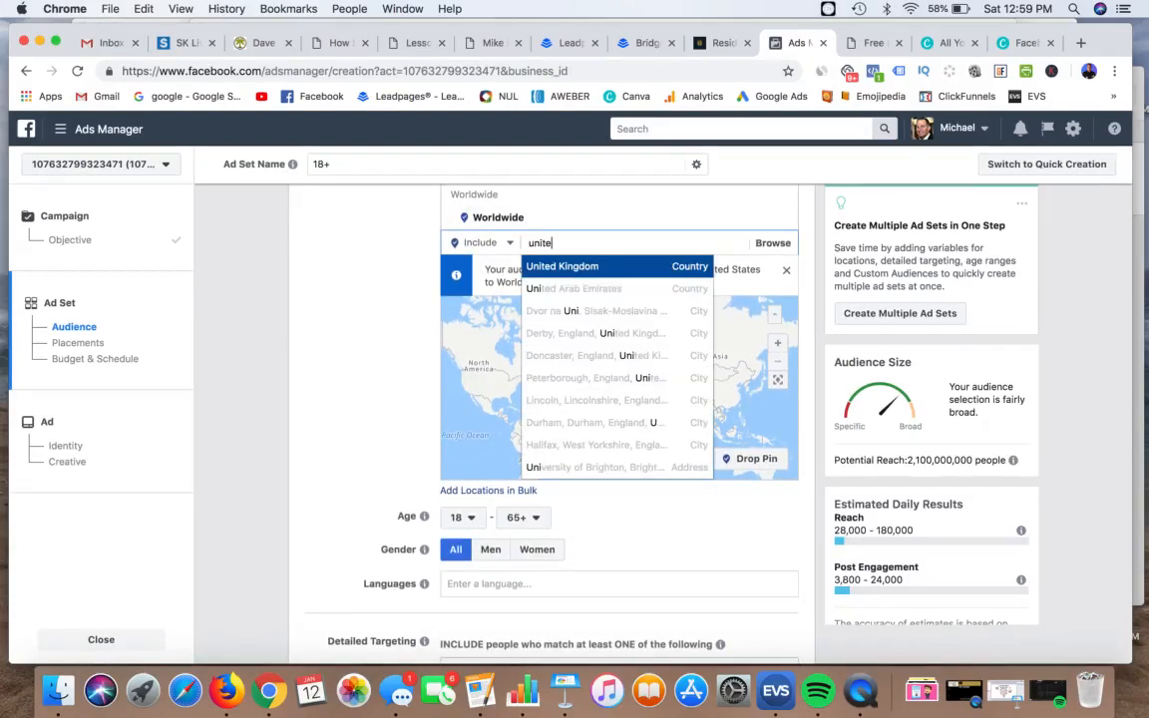
click(562, 289)
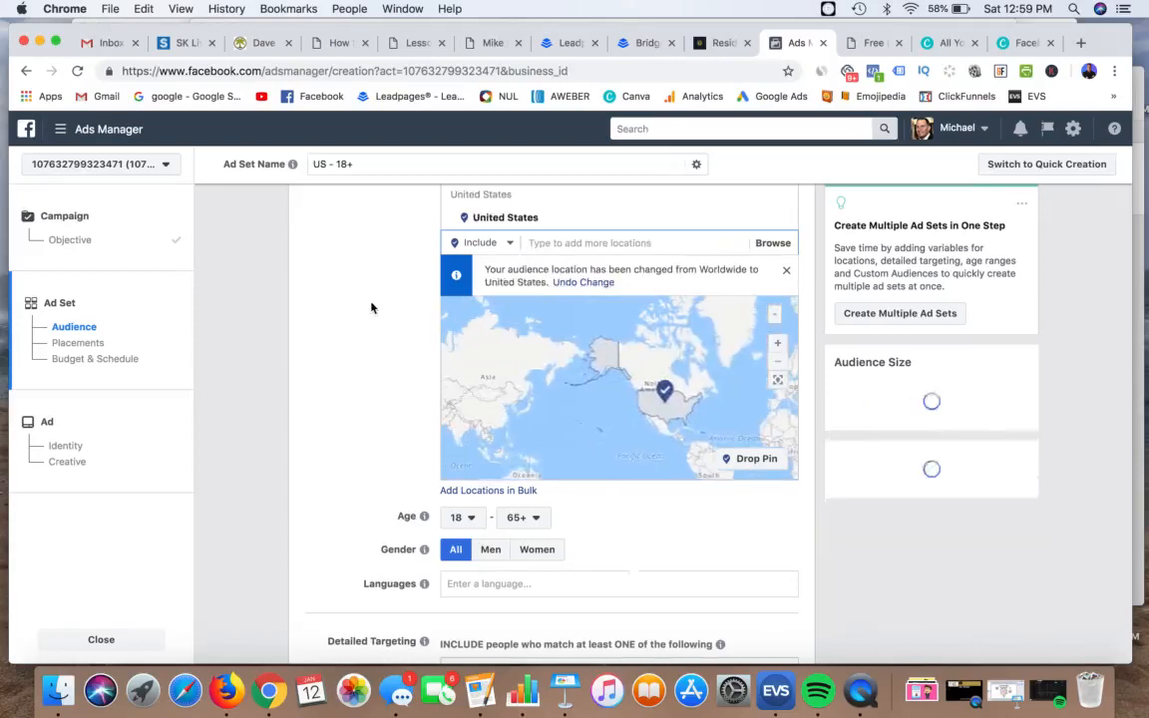
scroll(382, 310, down, 3)
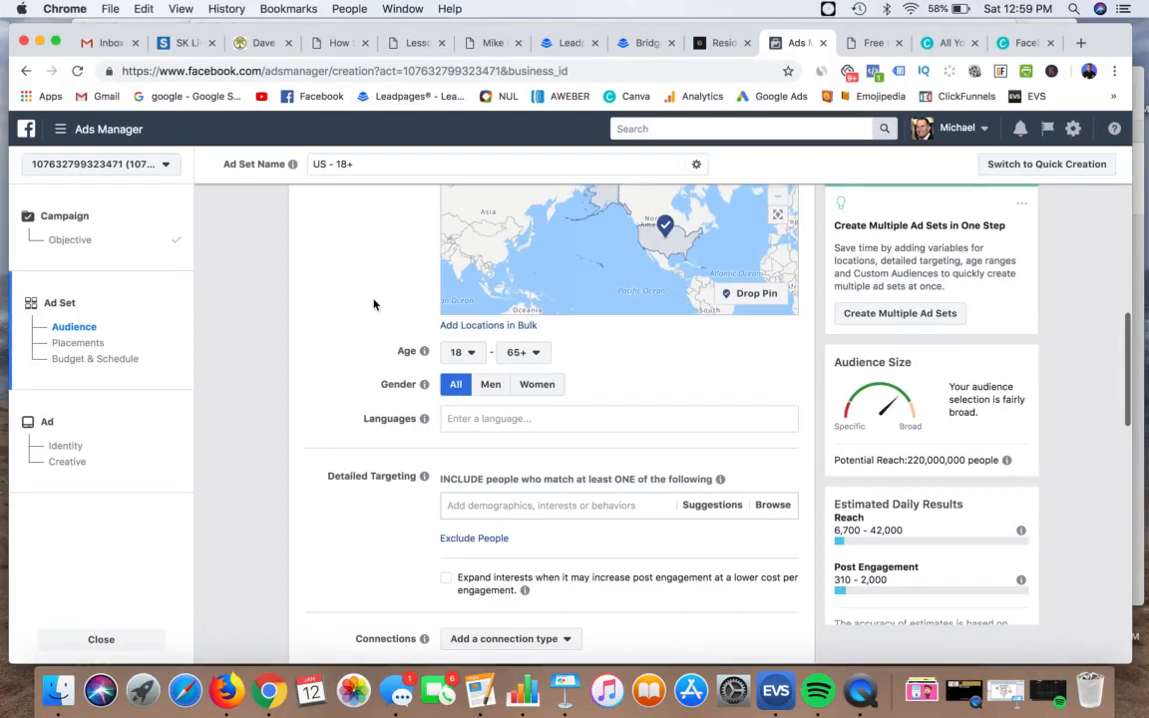
Set the audience age range to 25–35
scroll(360, 322, up, 4)
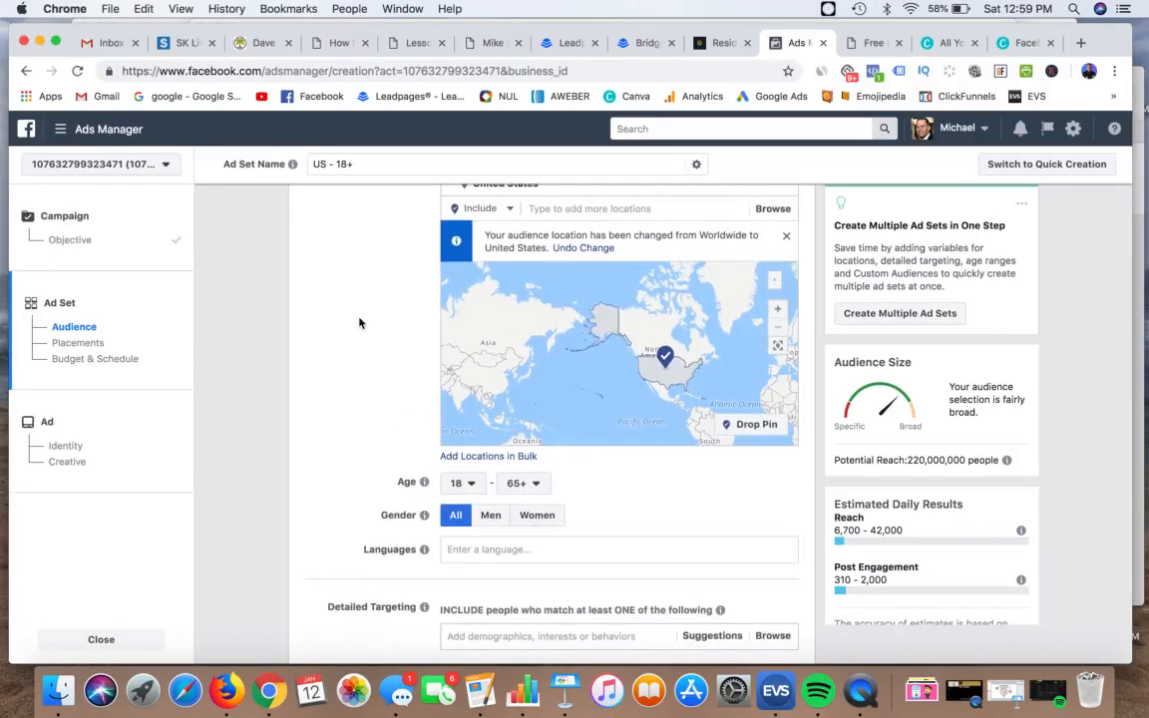
scroll(360, 322, up, 1)
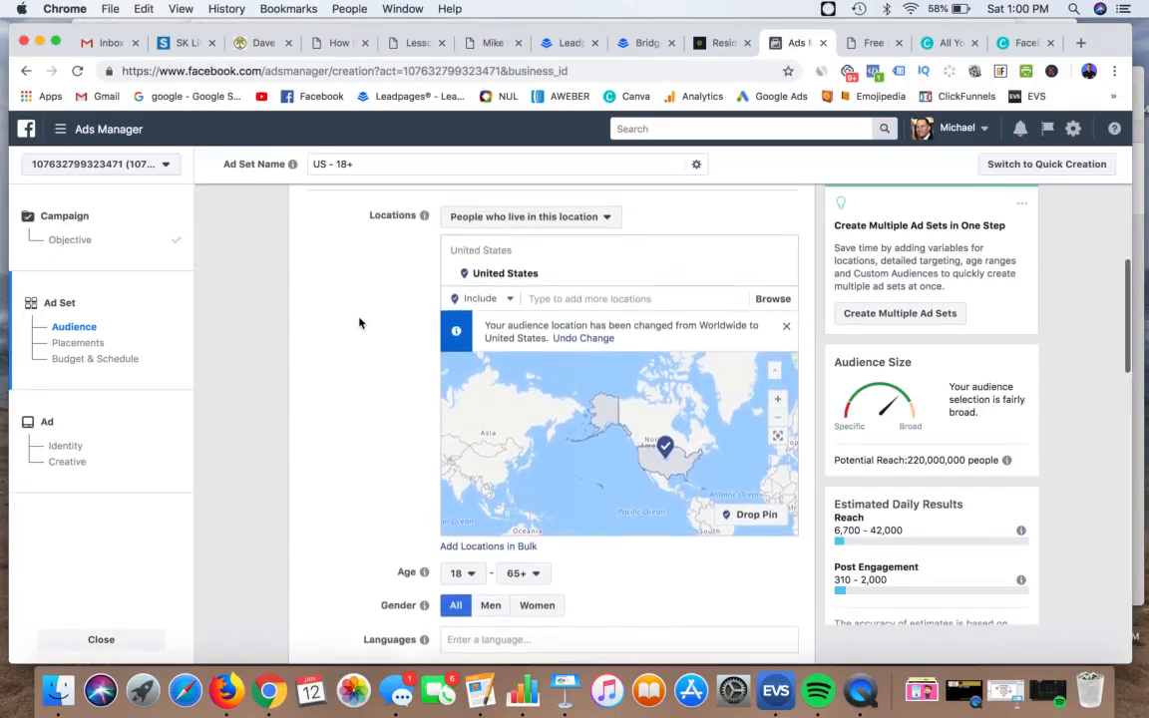
scroll(360, 322, down, 3)
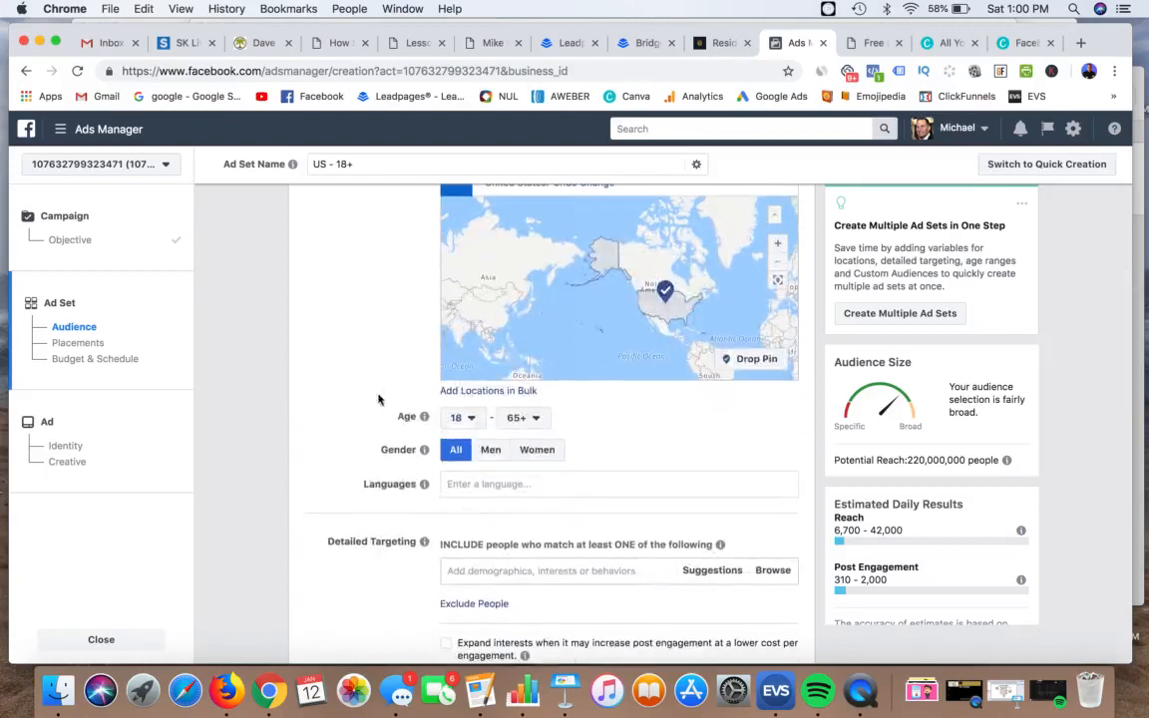
scroll(460, 419, down, 1)
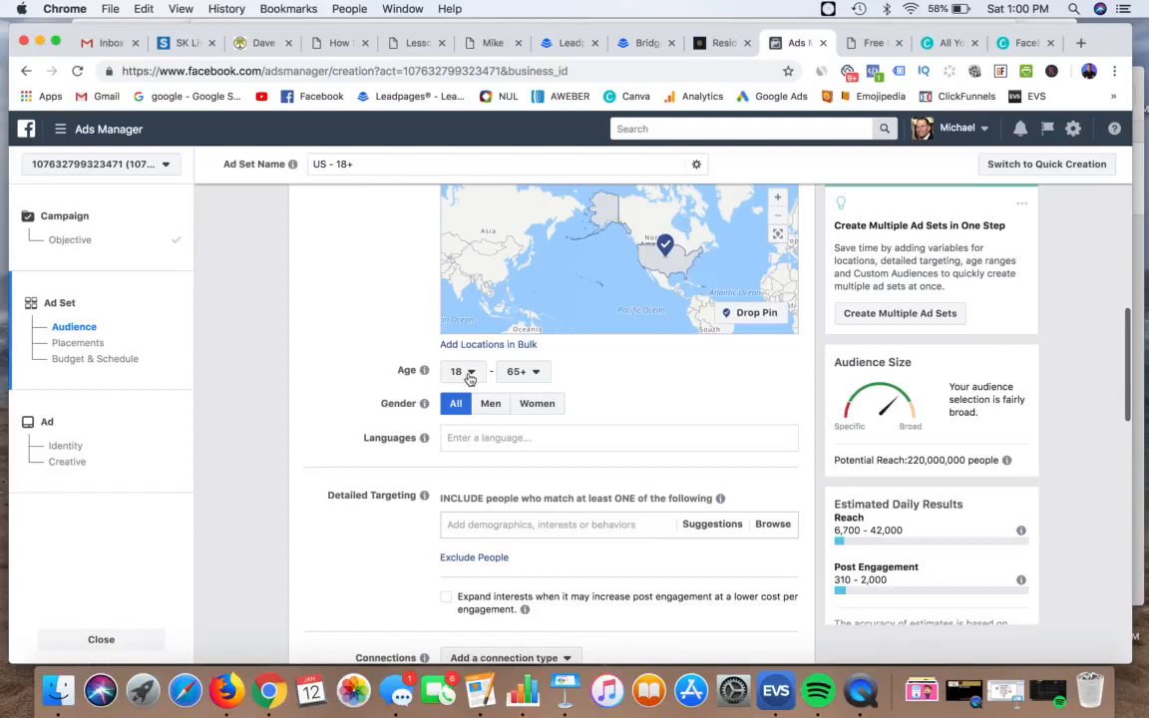
click(469, 373)
scroll(468, 522, down, 2)
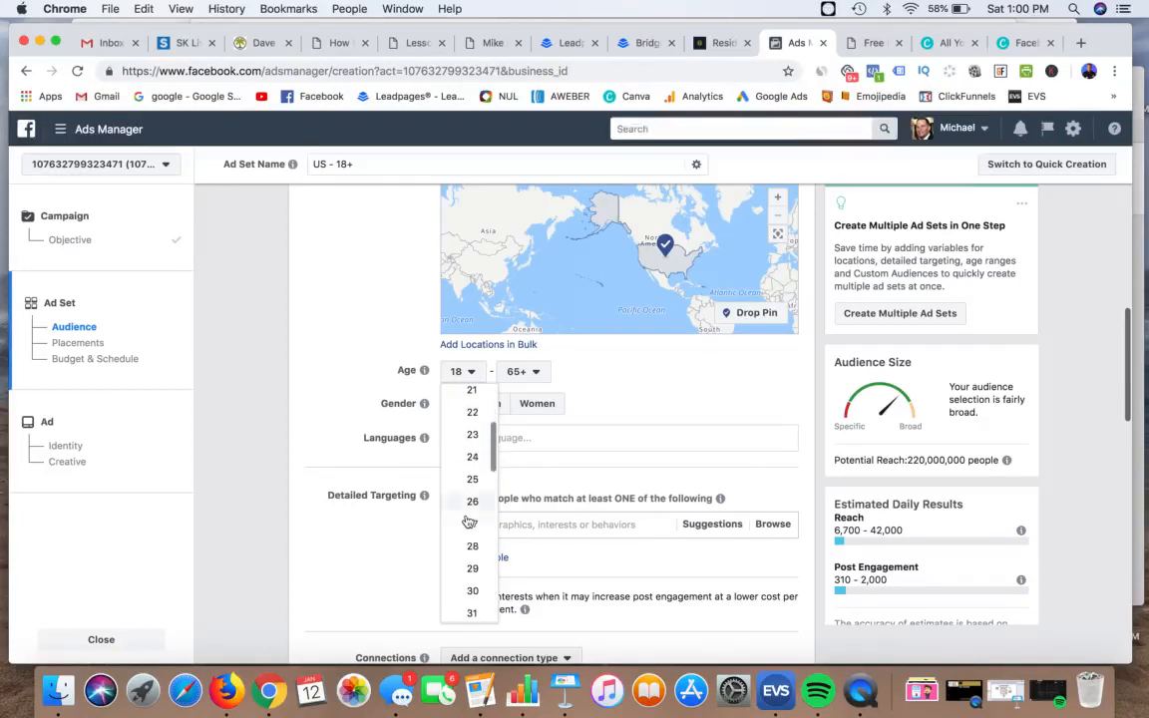
click(473, 479)
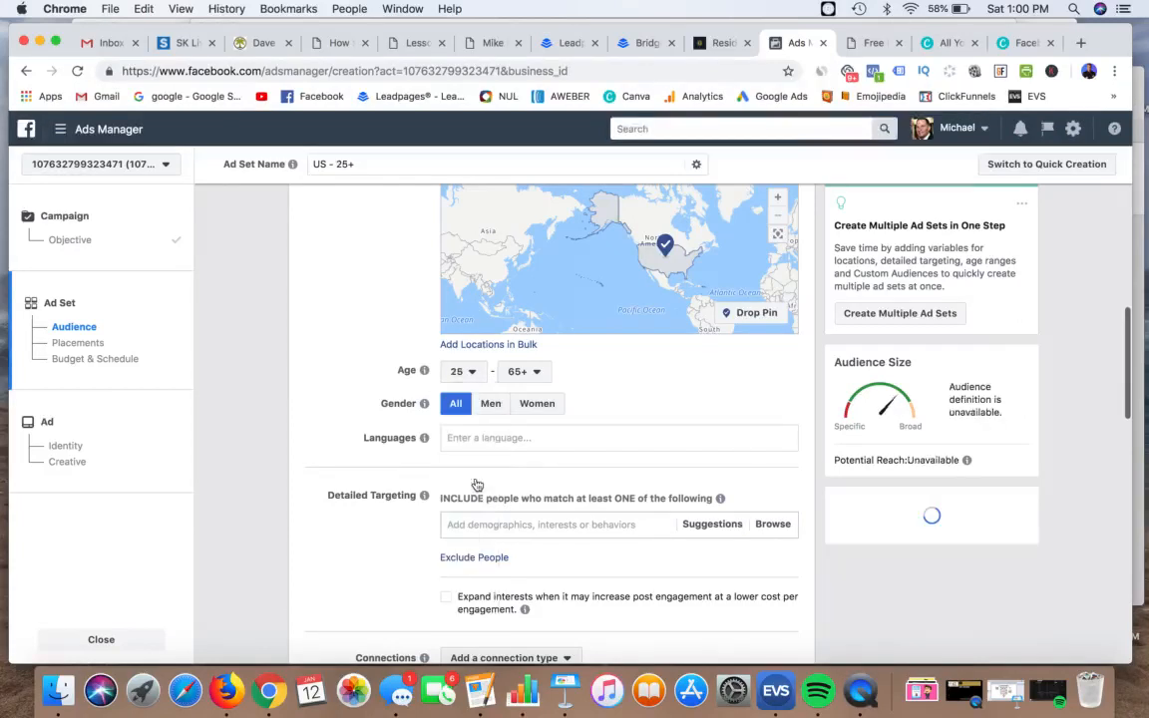
click(538, 371)
scroll(531, 478, up, 3)
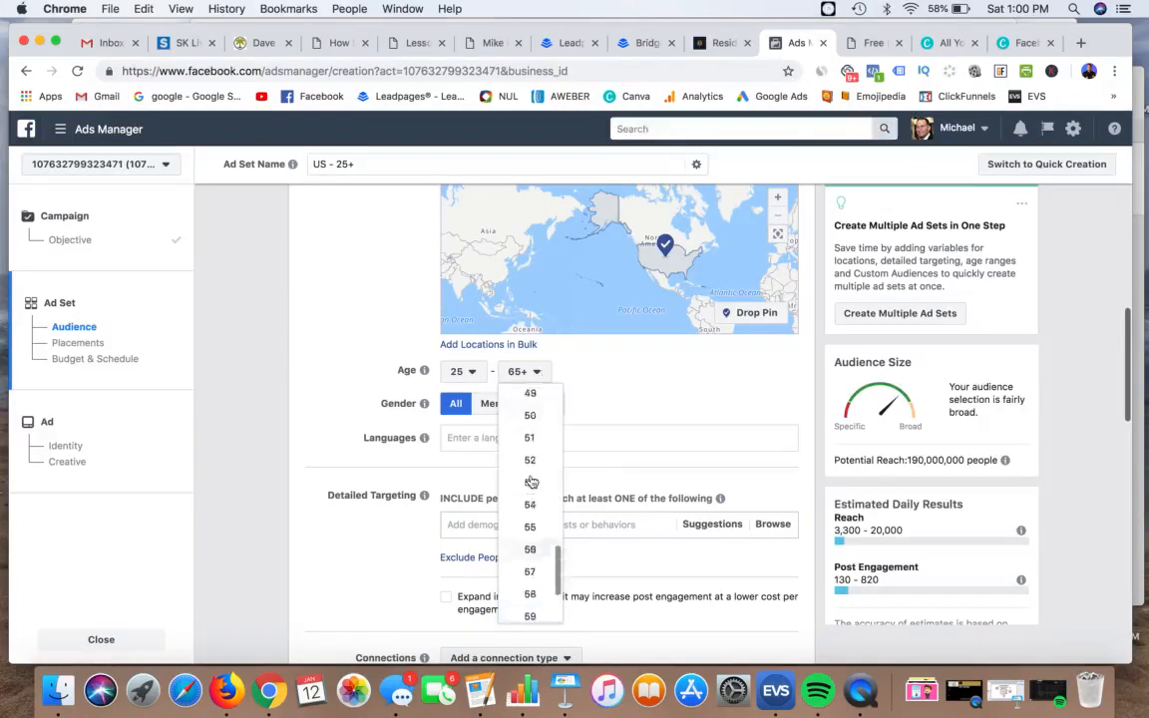
scroll(532, 482, up, 7)
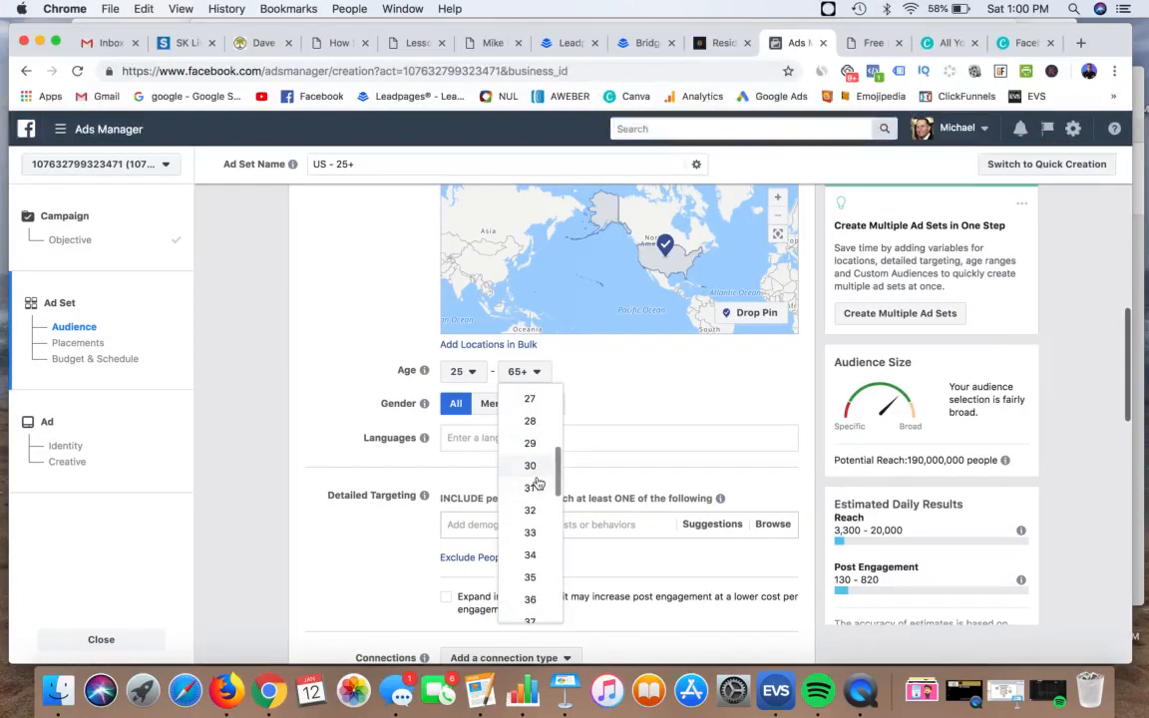
click(532, 578)
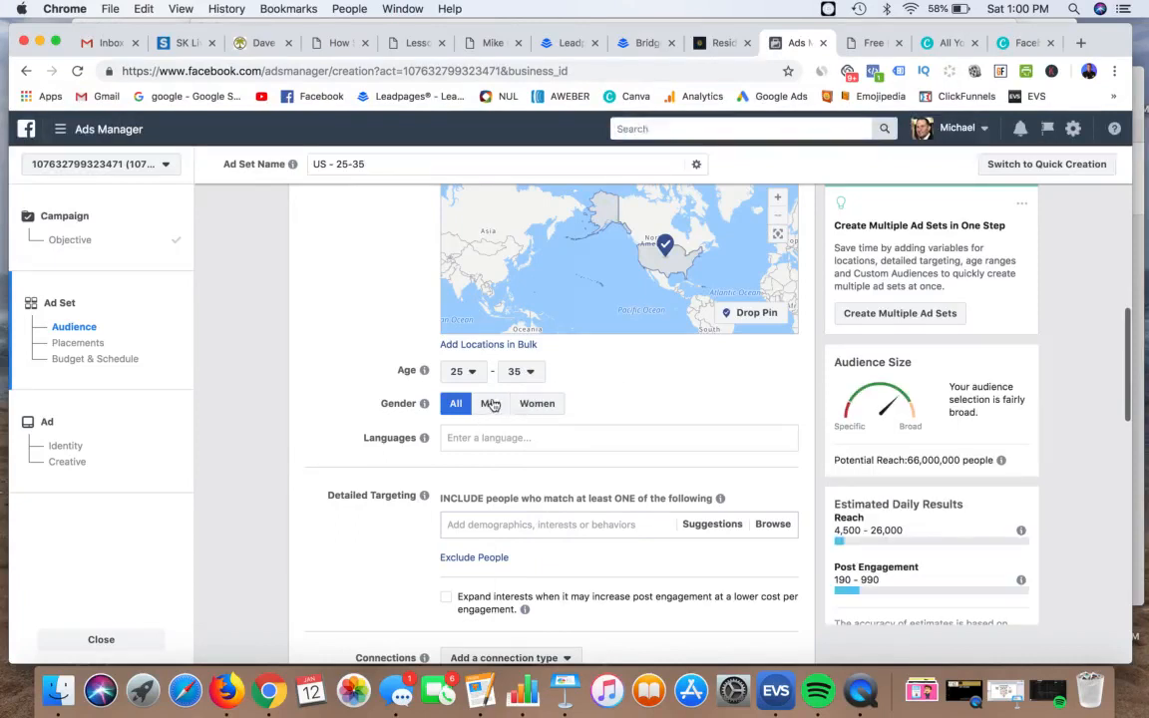
Try limiting the gender to Men, return it to All, and add English (US) as the audience language
click(490, 402)
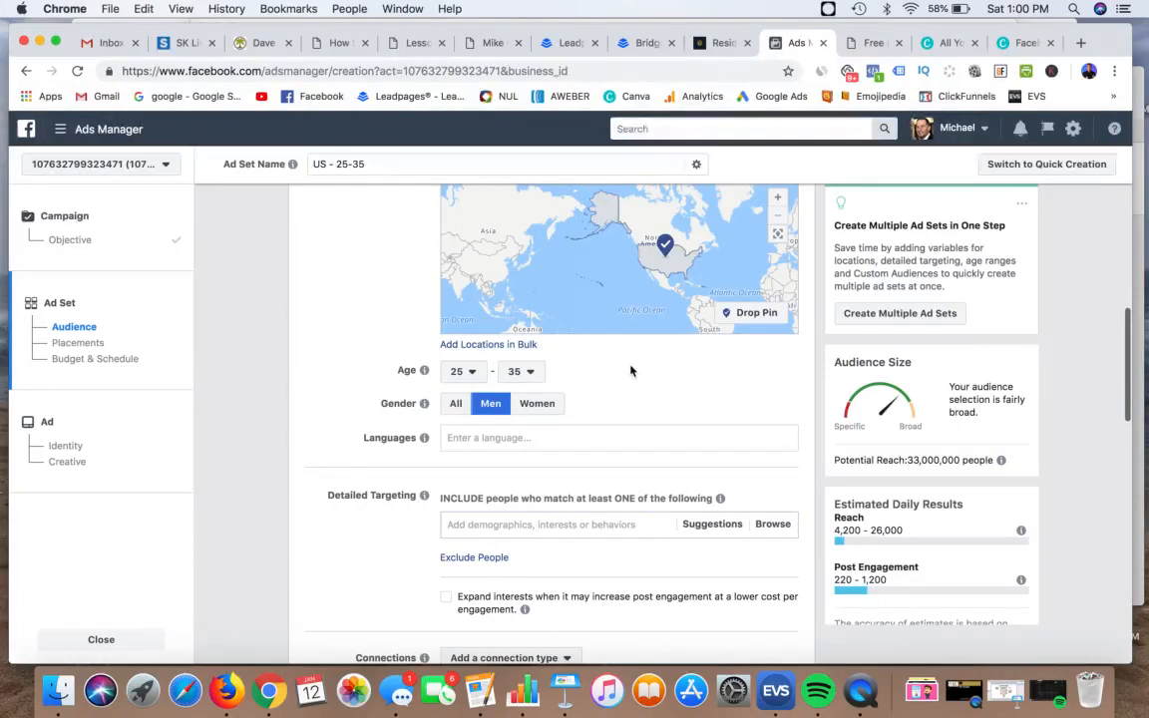
click(456, 403)
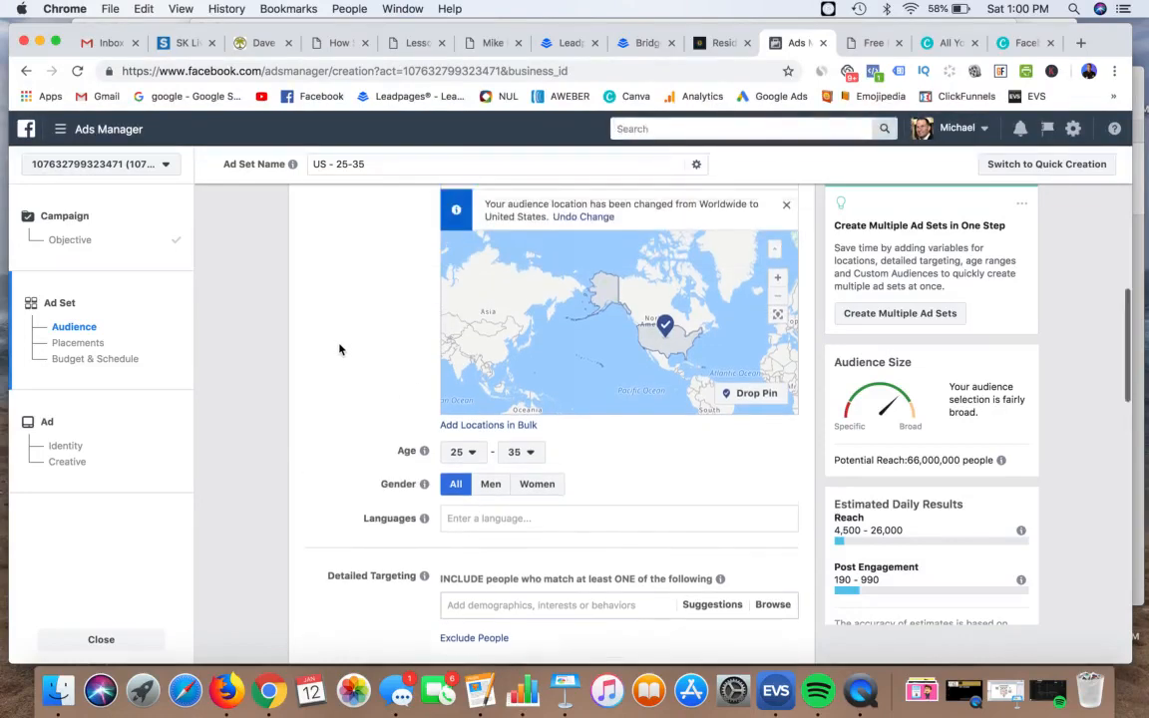
scroll(339, 349, down, 2)
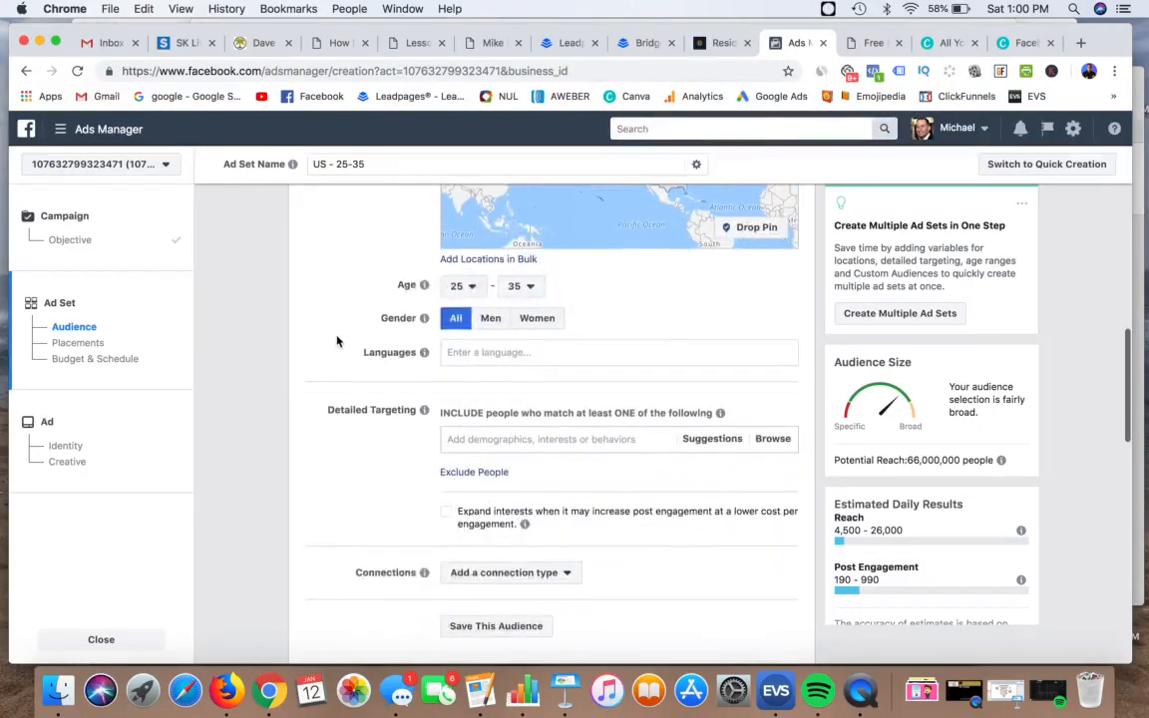
click(479, 355)
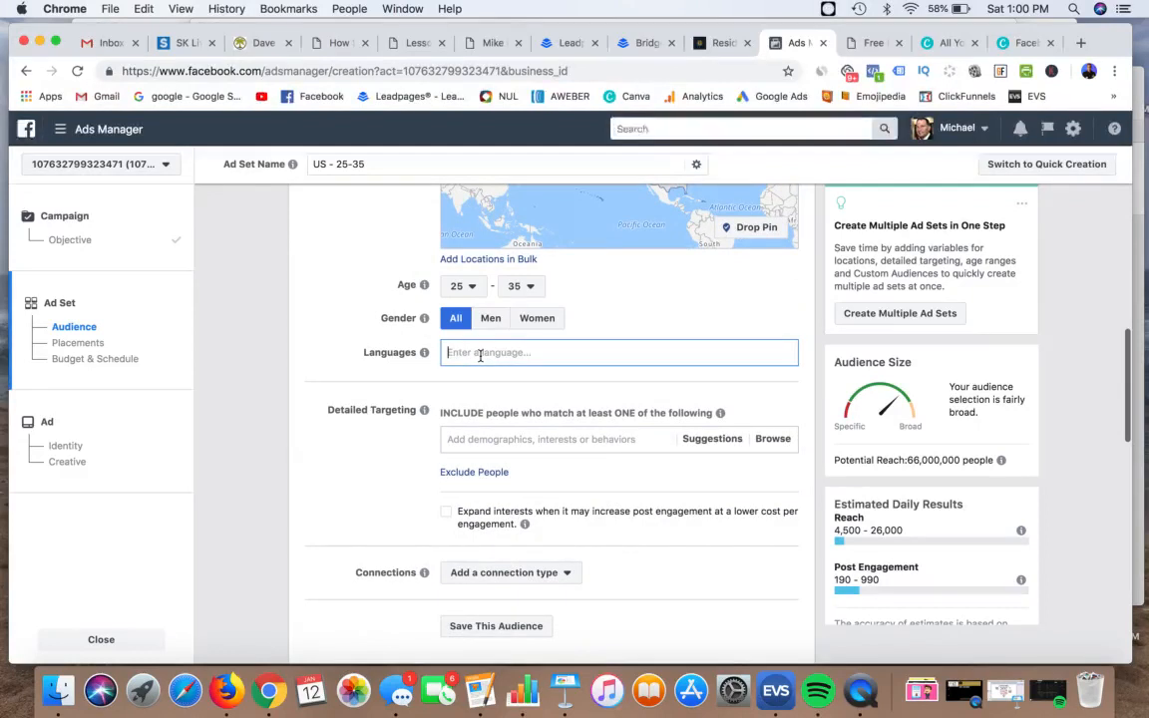
text(en)
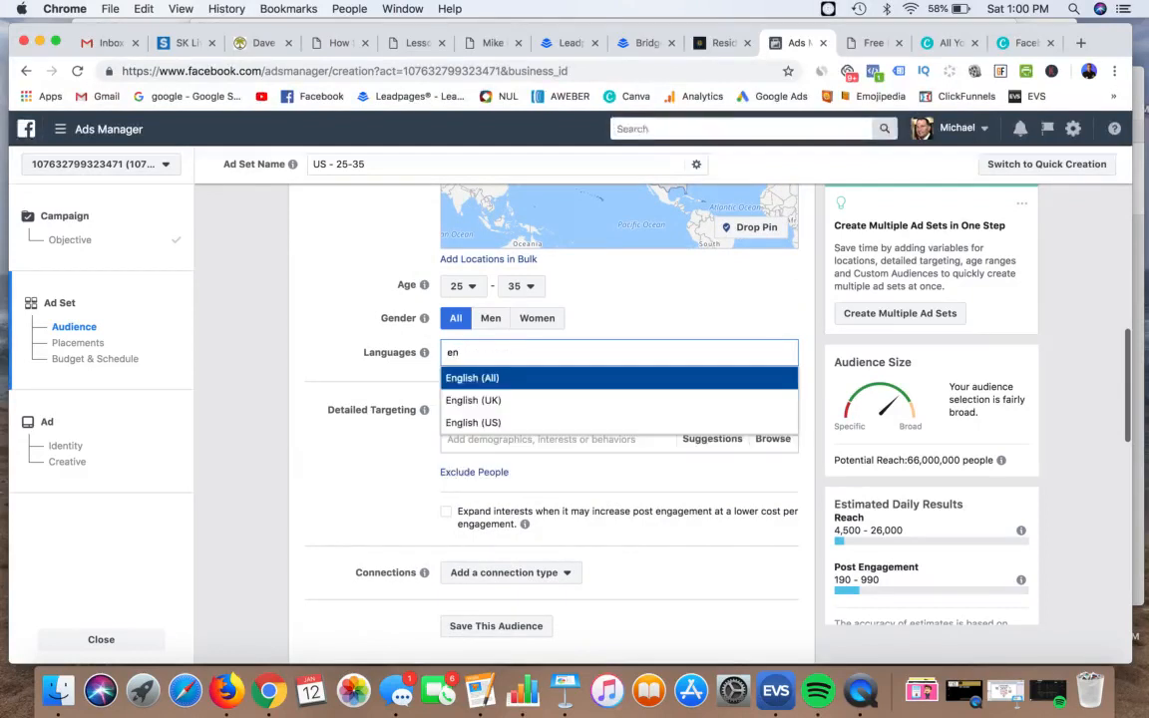
click(495, 423)
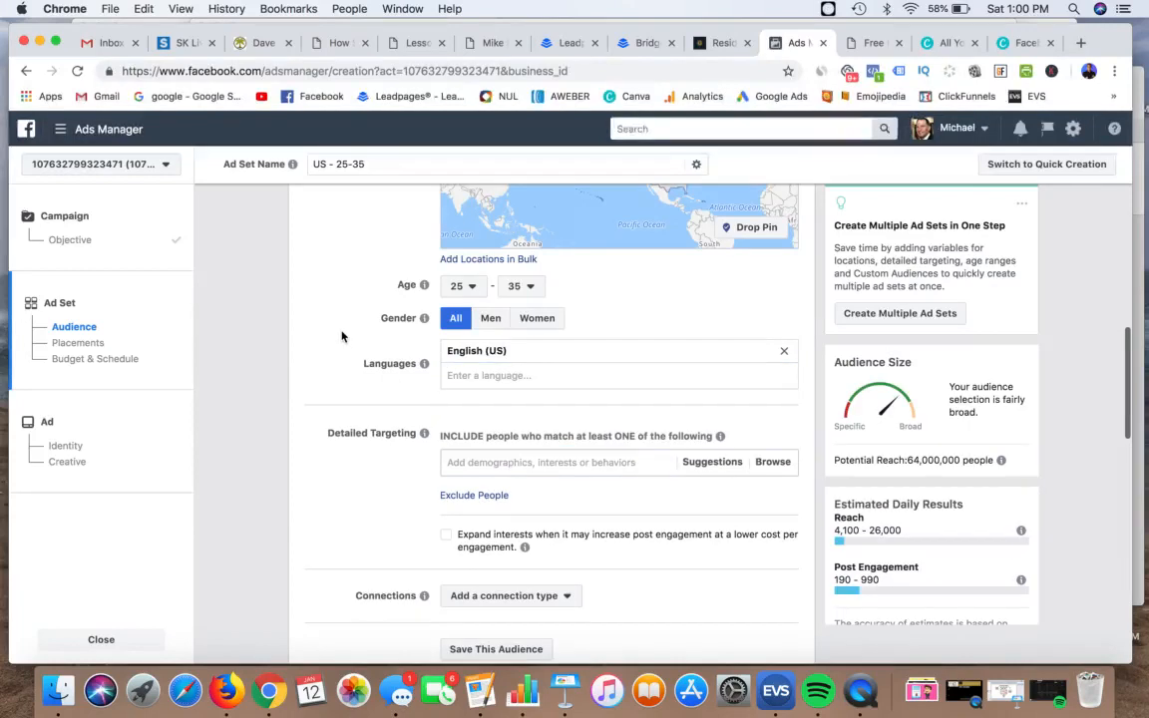
Add the Jim Rohn interest to the people included in the ad set's detailed targeting
scroll(341, 337, down, 3)
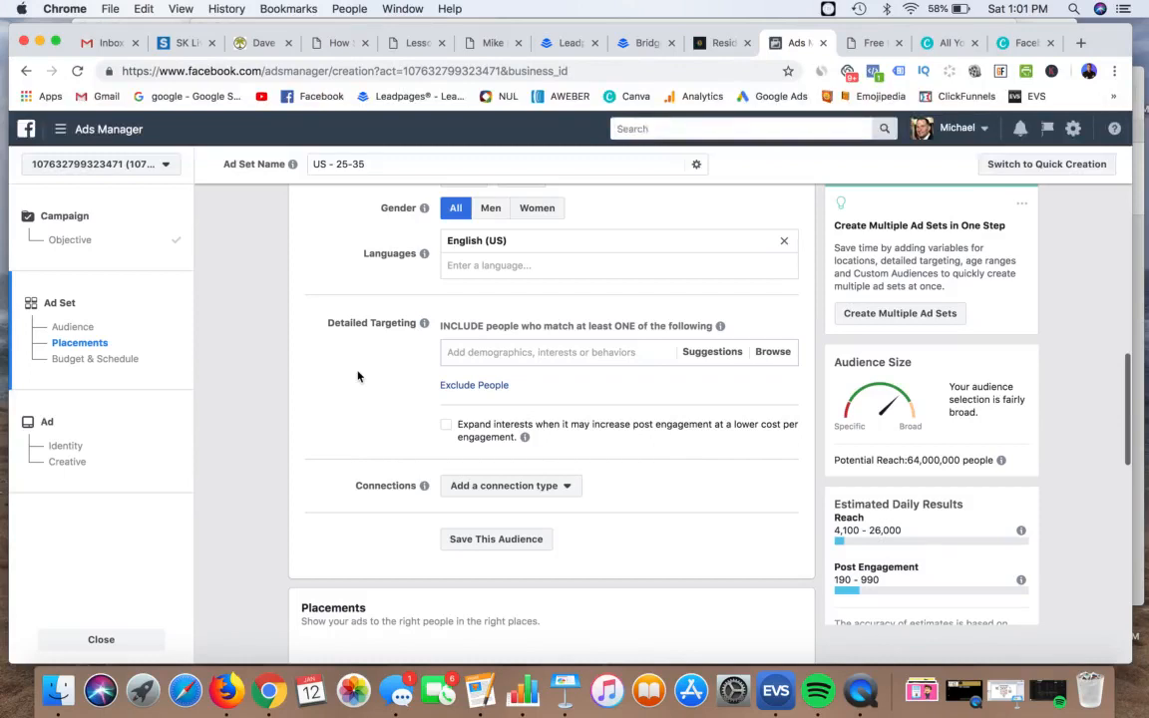
click(491, 355)
text(jim)
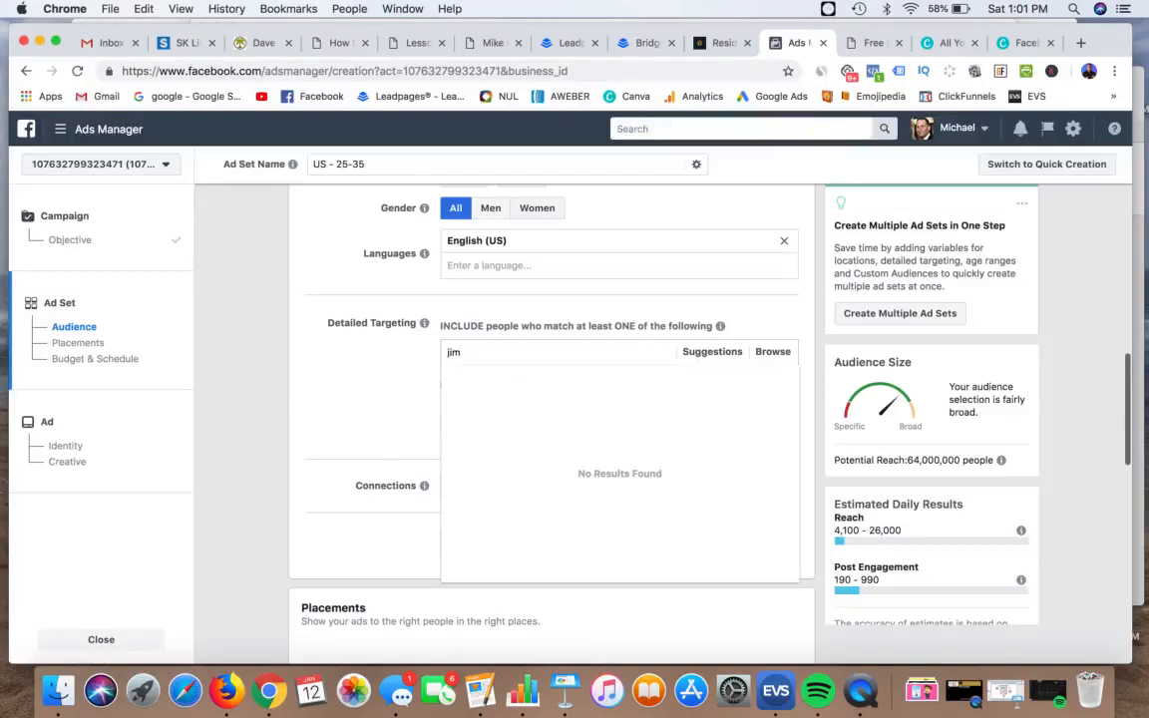
text( ro)
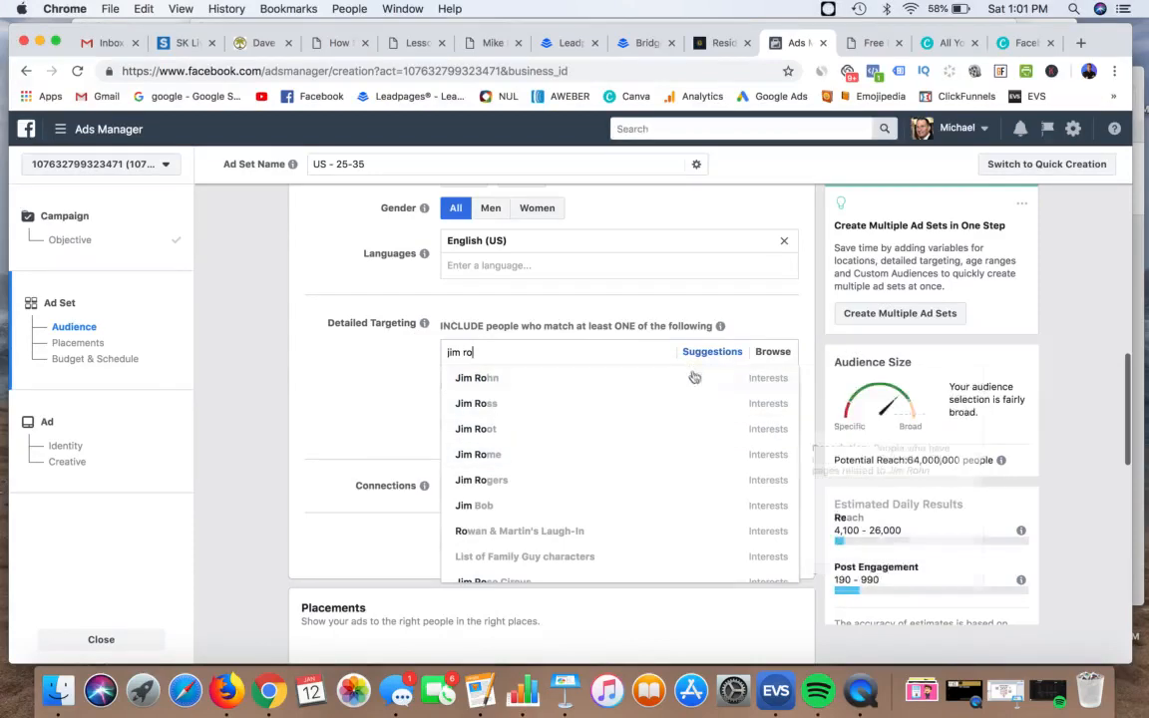
mouse_move(723, 379)
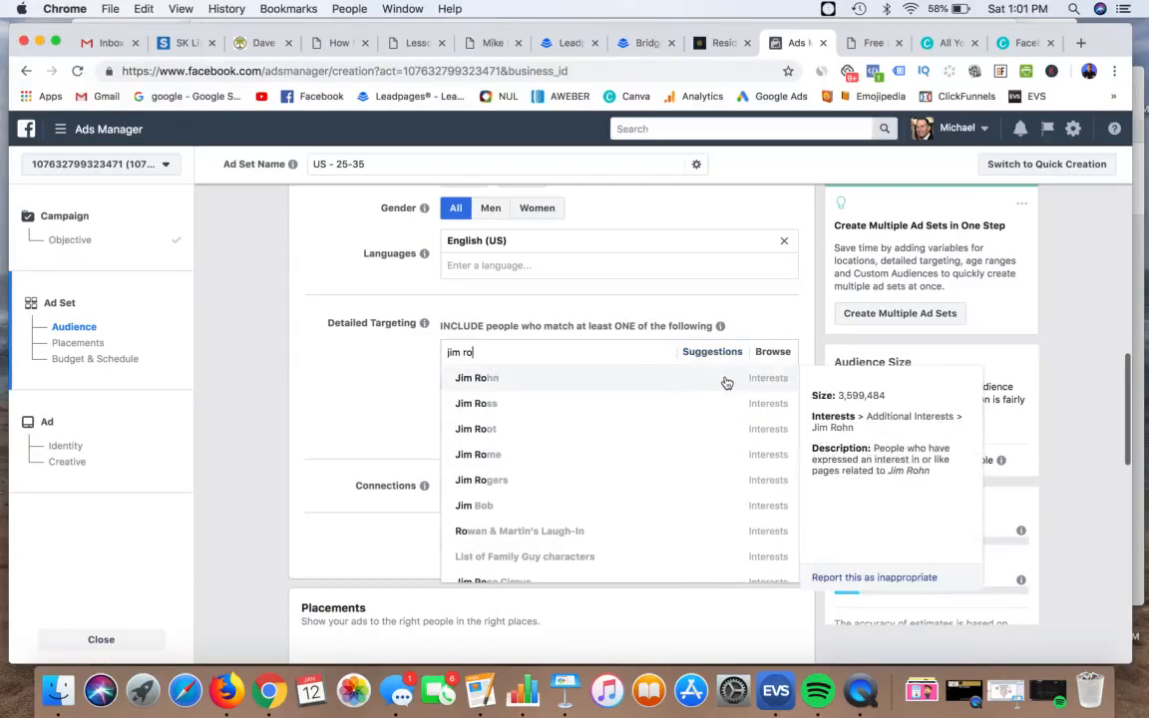
click(726, 382)
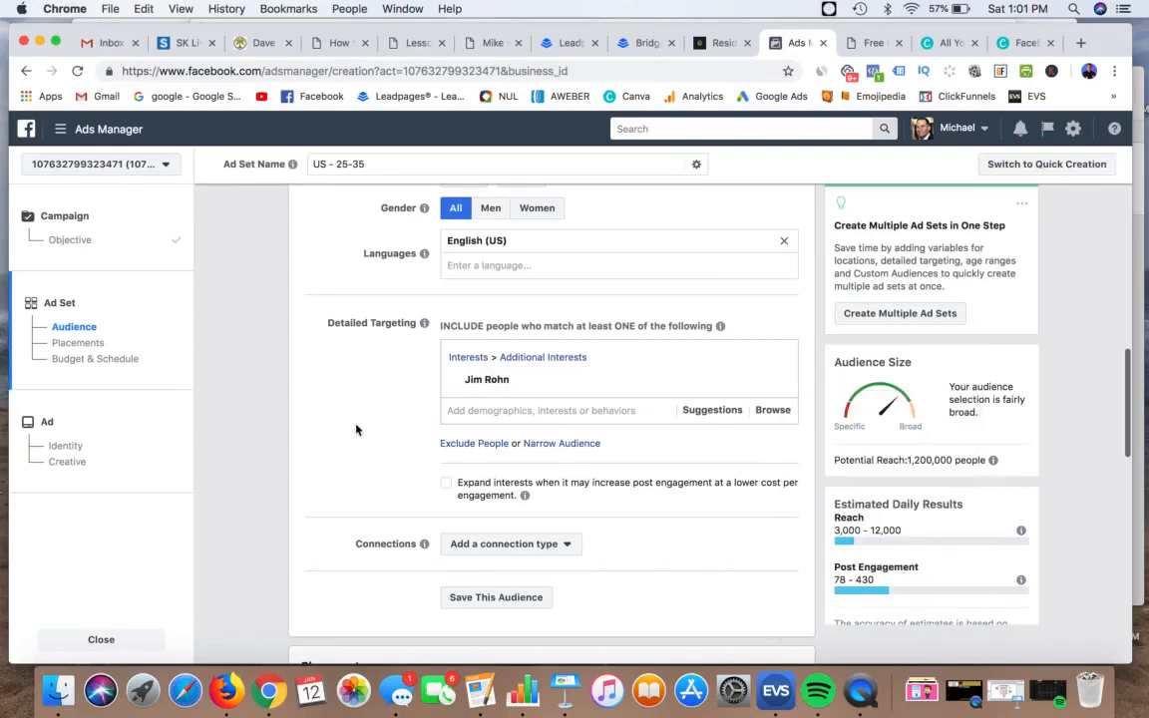
Try adding an exclusion condition to the detailed targeting, and remove it without specifying any interests
scroll(356, 428, down, 1)
scroll(356, 429, down, 1)
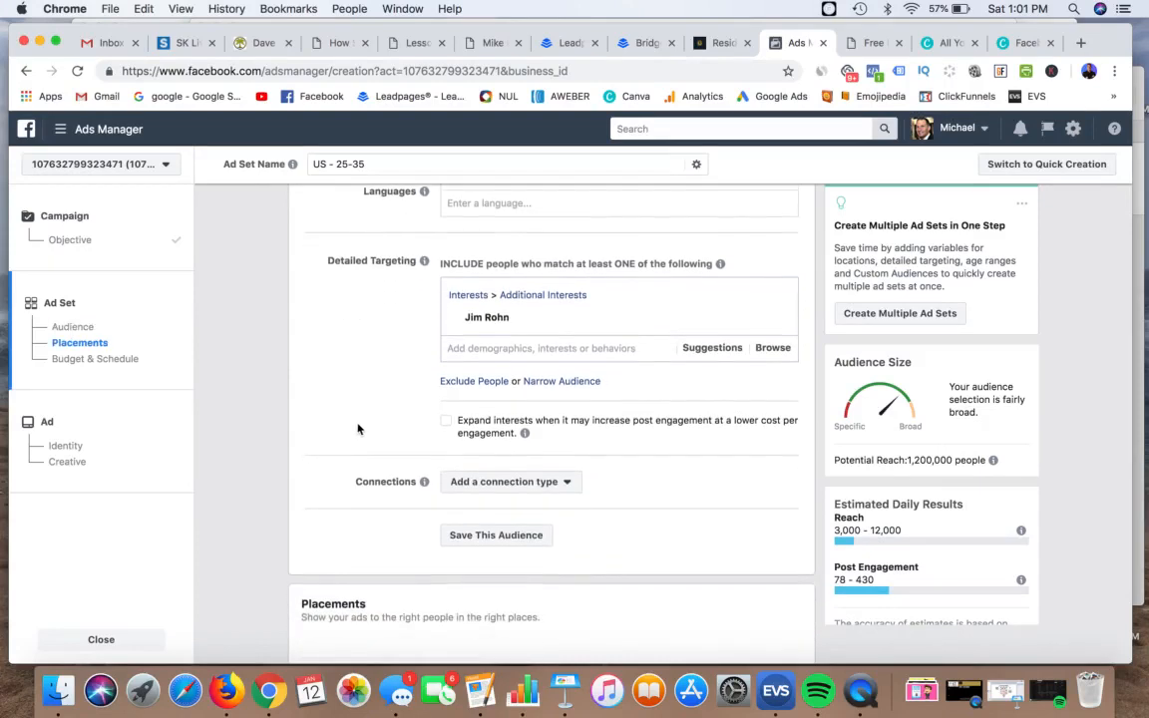
click(483, 385)
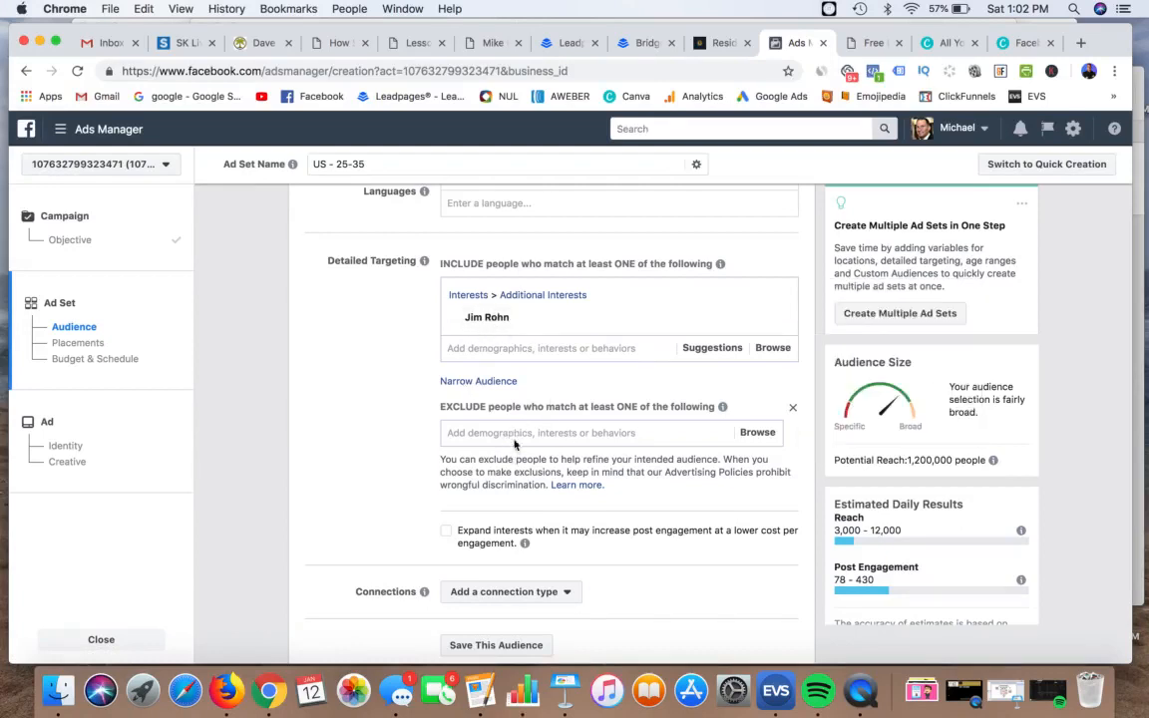
click(793, 408)
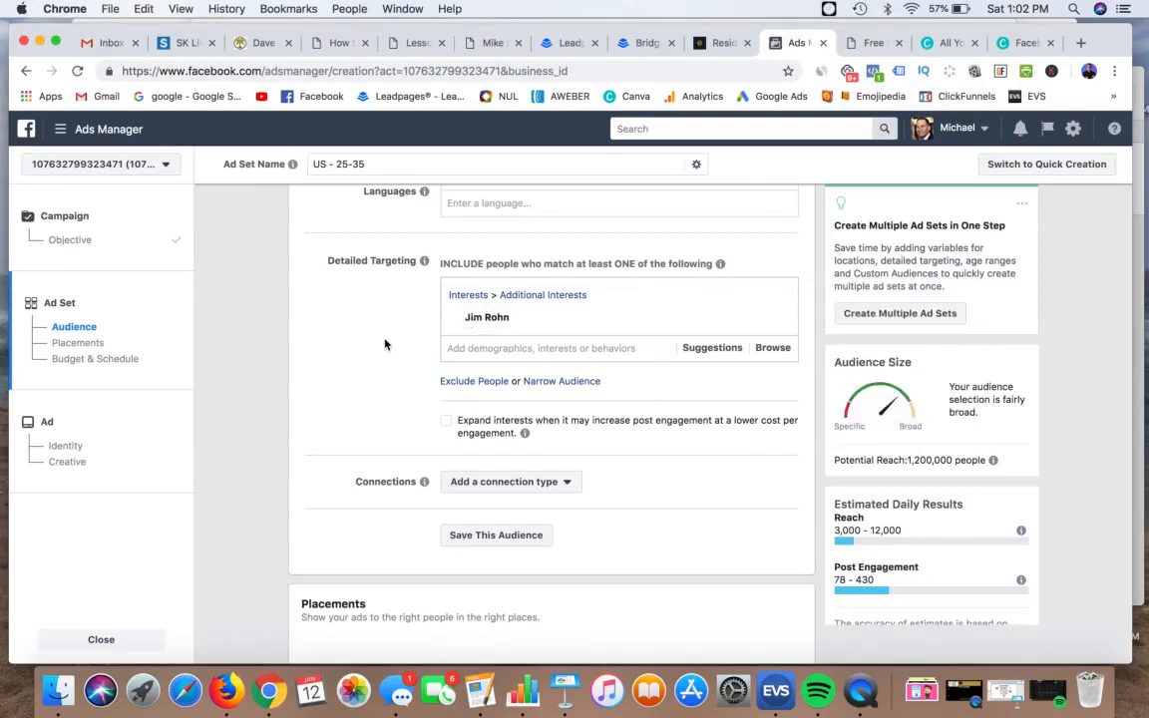
Examine the suggested interests, employers and job titles related to the Jim Rohn interest, including their audience sizes and descriptions
scroll(387, 344, up, 1)
scroll(387, 344, down, 1)
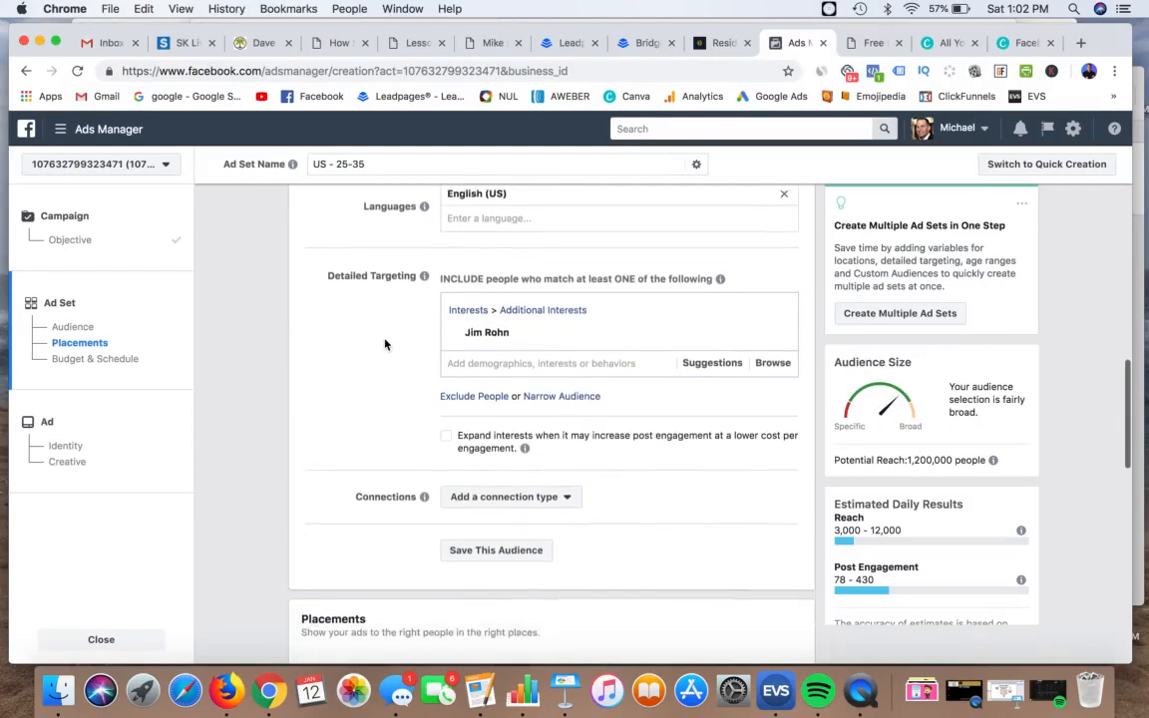
scroll(385, 344, down, 1)
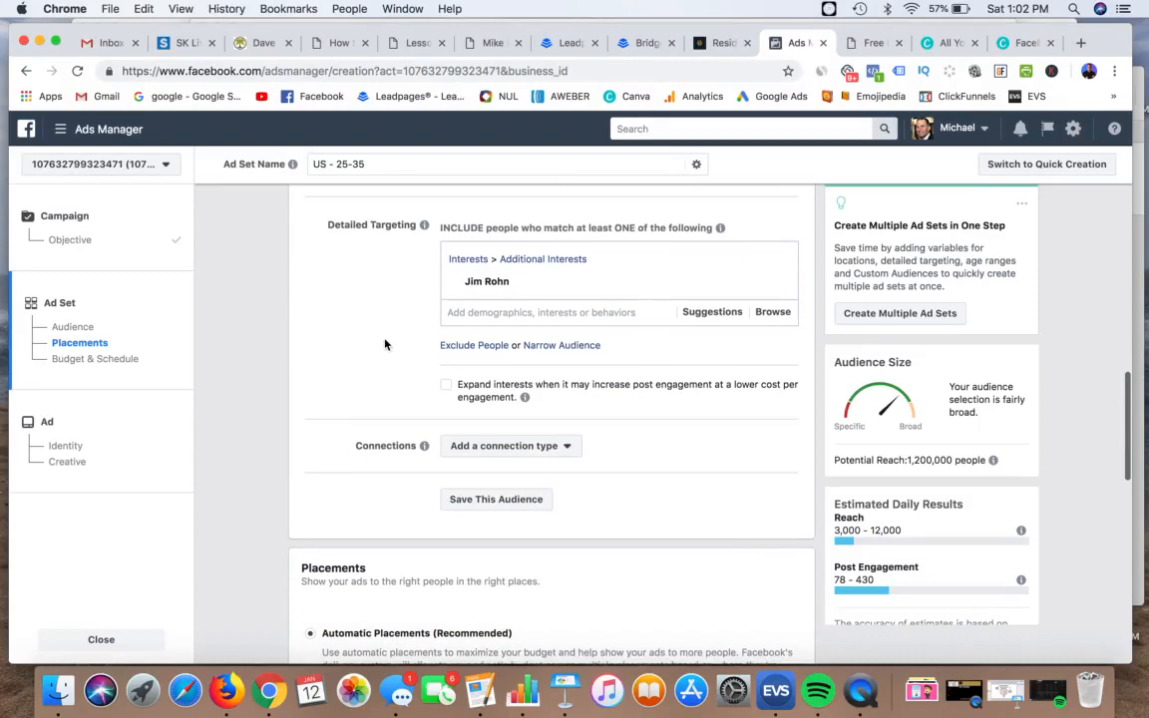
mouse_move(498, 282)
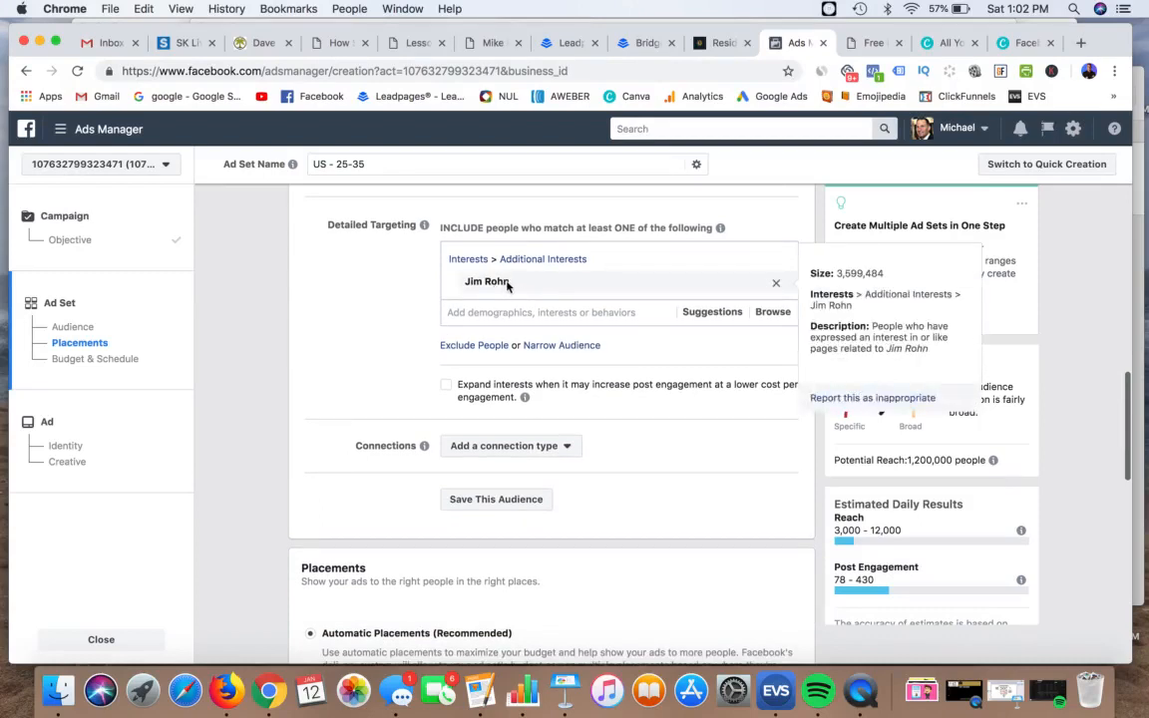
click(709, 314)
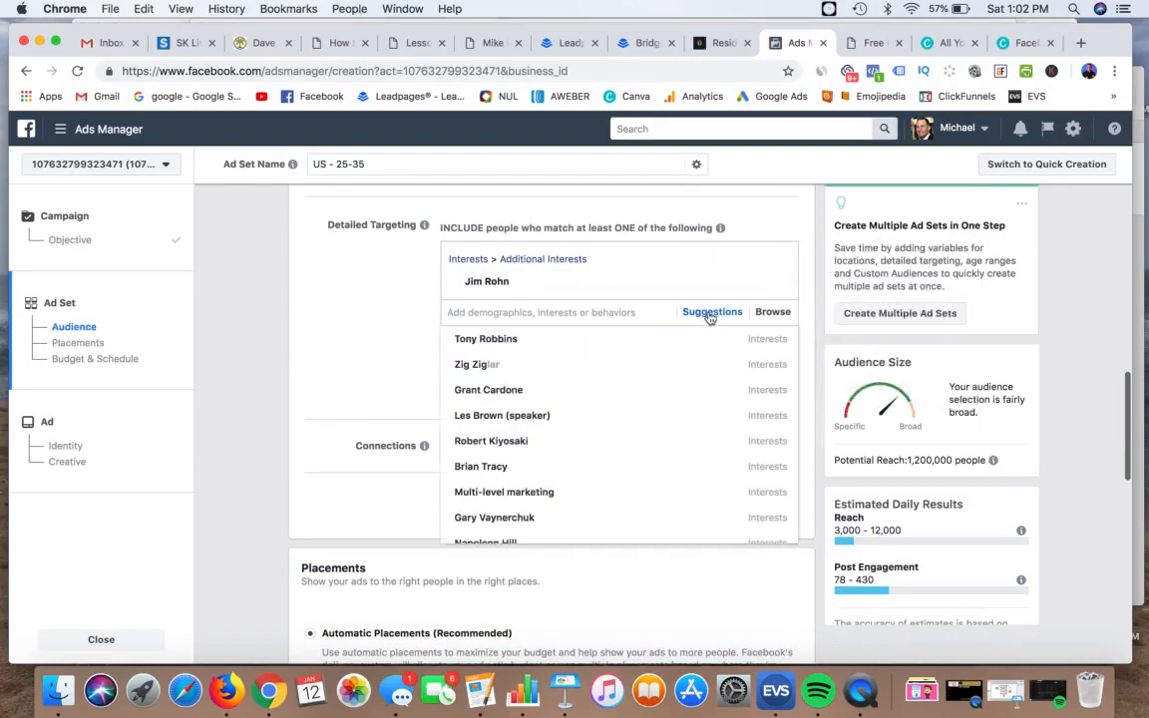
mouse_move(598, 339)
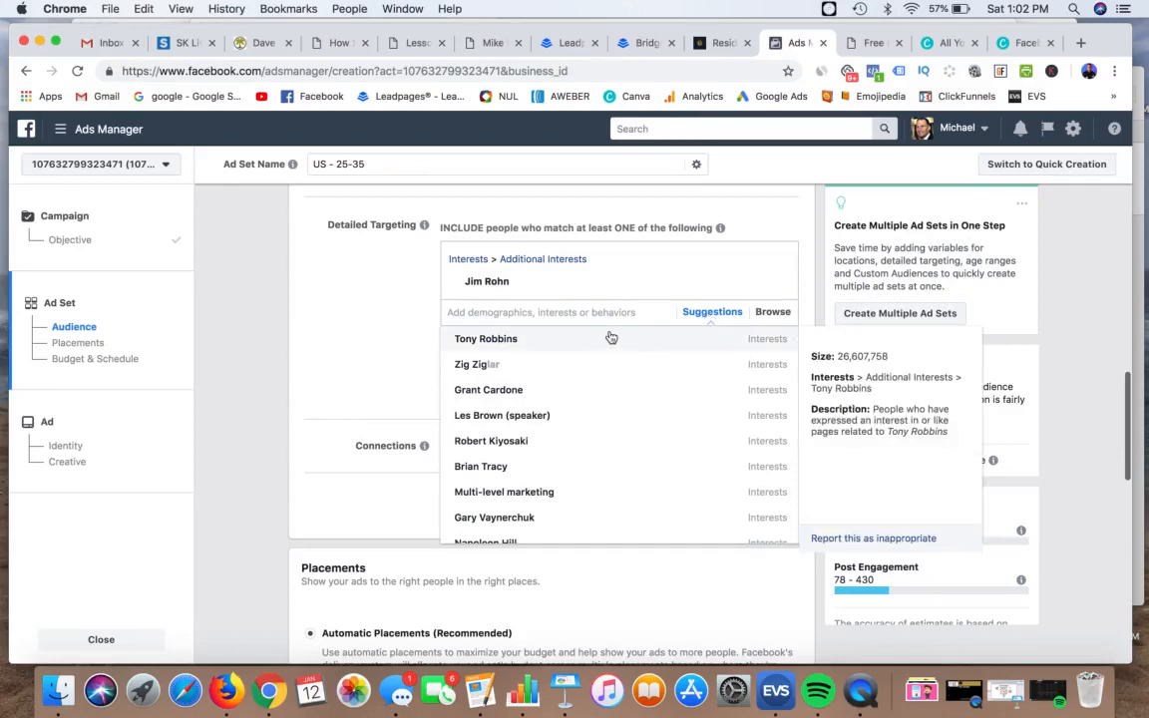
scroll(602, 351, down, 1)
scroll(602, 351, down, 3)
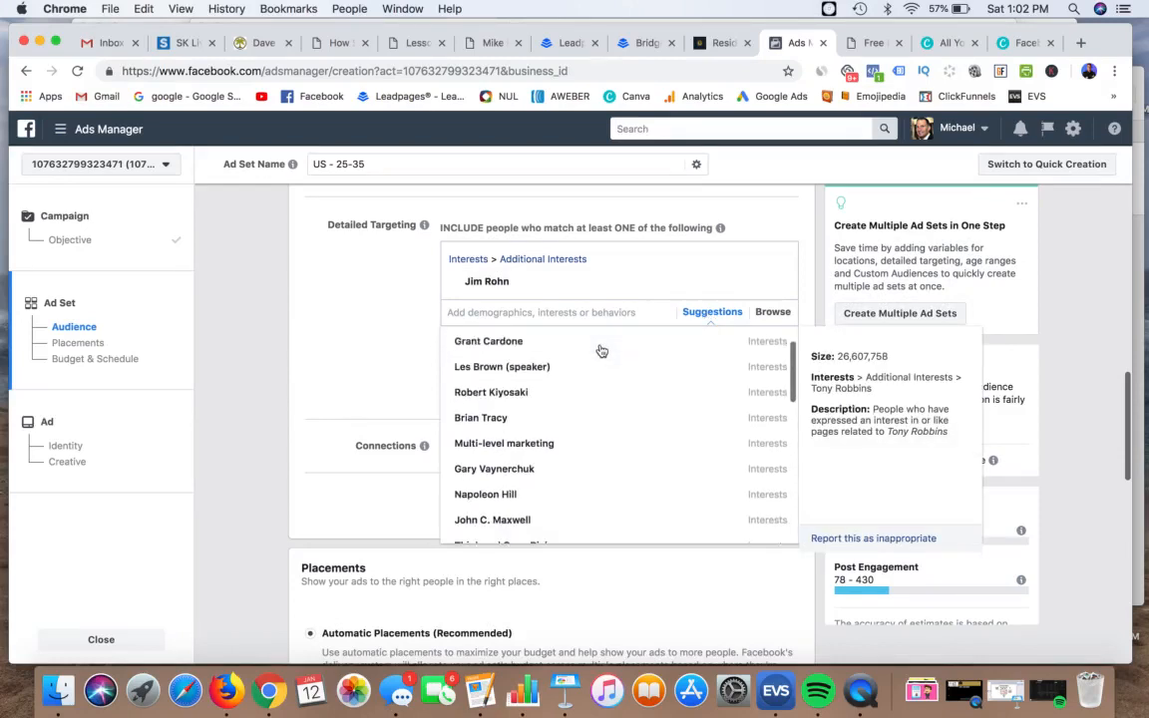
scroll(533, 384, down, 3)
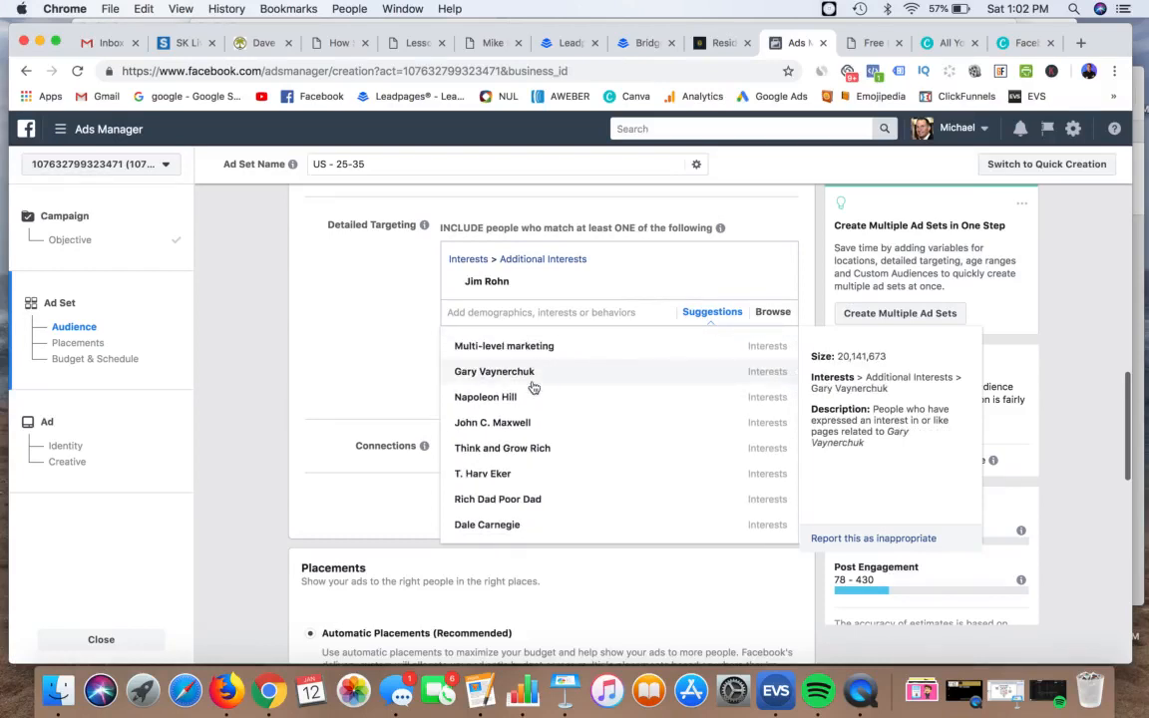
scroll(533, 387, down, 7)
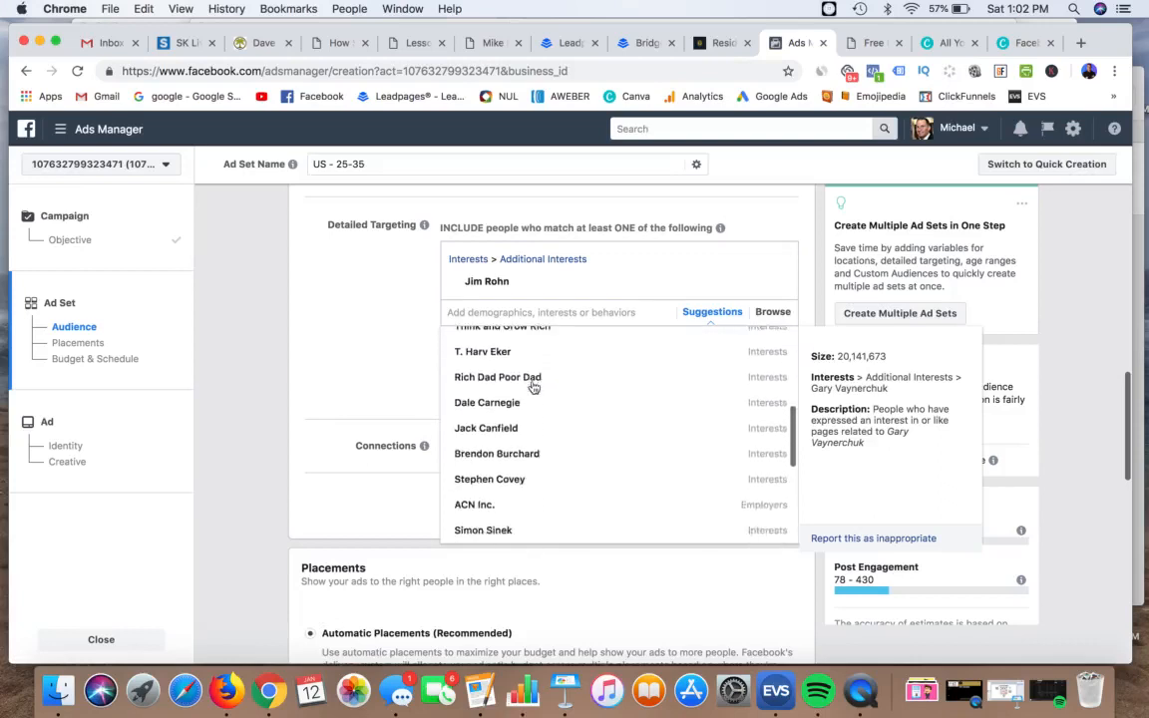
scroll(533, 387, down, 2)
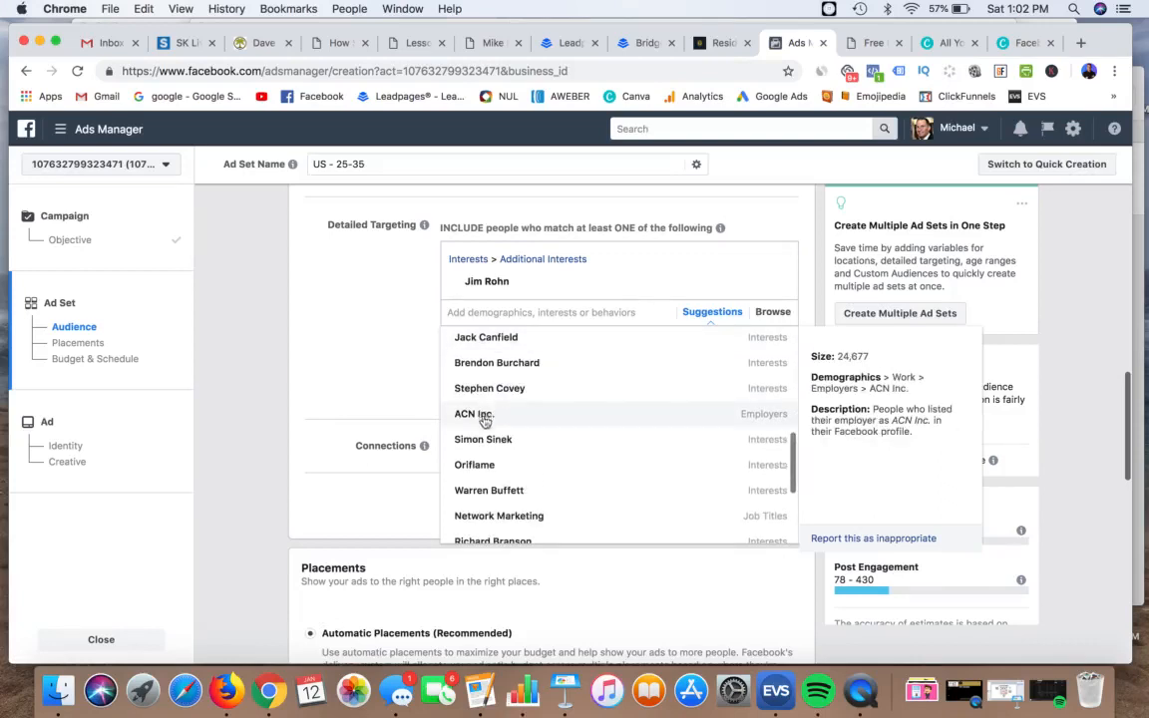
scroll(514, 417, down, 4)
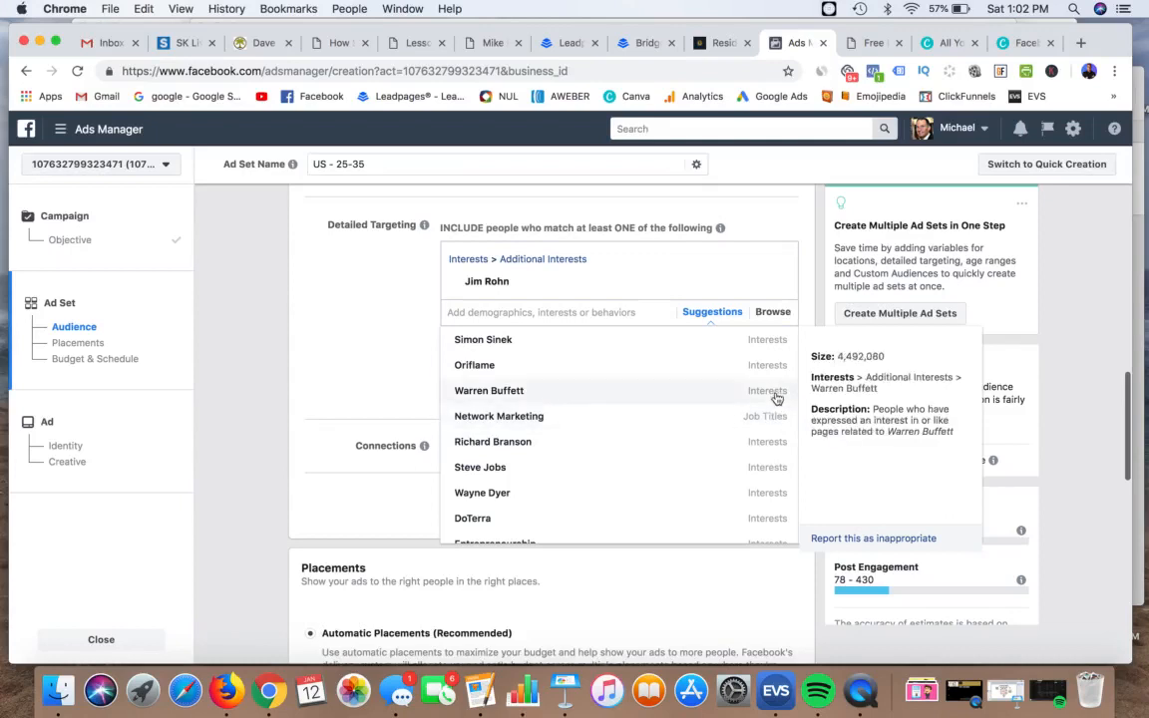
scroll(776, 418, up, 5)
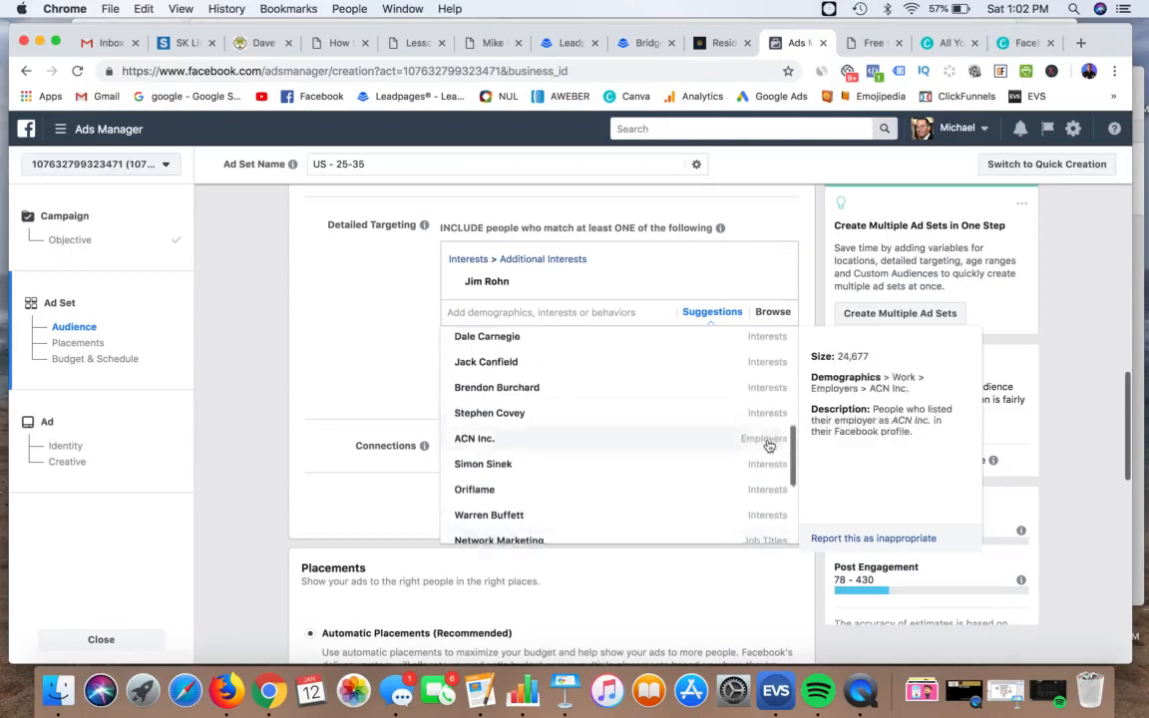
scroll(768, 444, up, 5)
scroll(768, 446, up, 2)
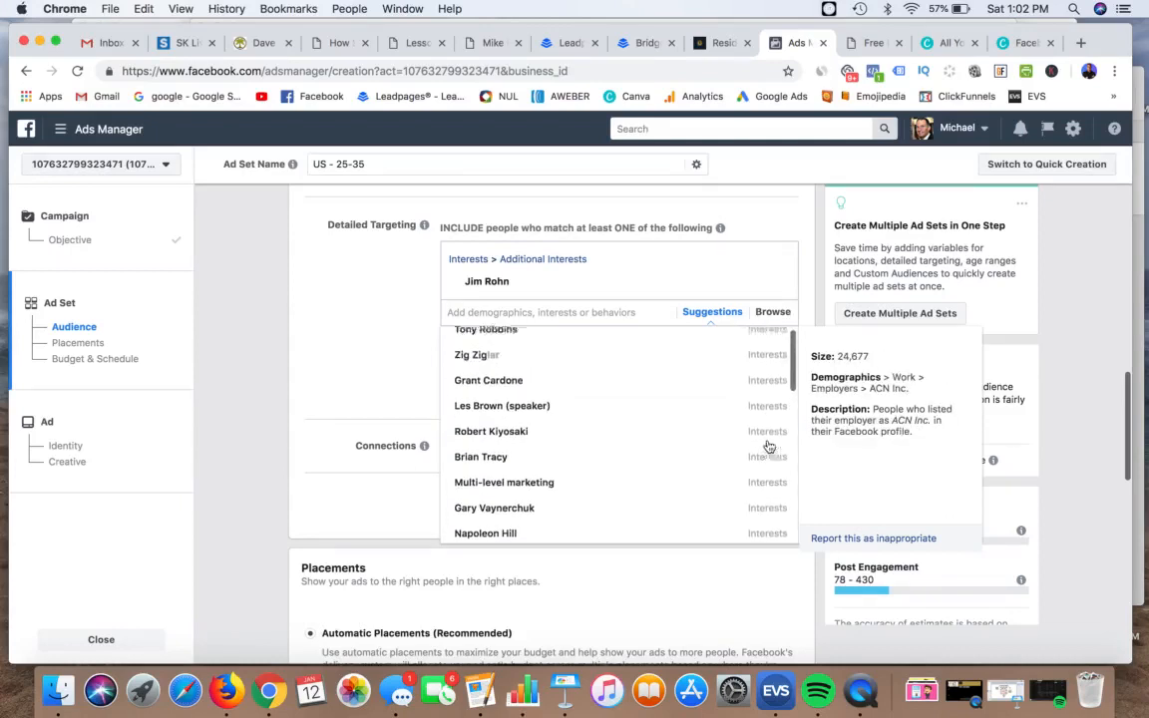
Browse the remaining detailed targeting suggestions down to the Herbalife employer entry, and close the list without adding any
scroll(768, 446, down, 6)
scroll(765, 445, down, 4)
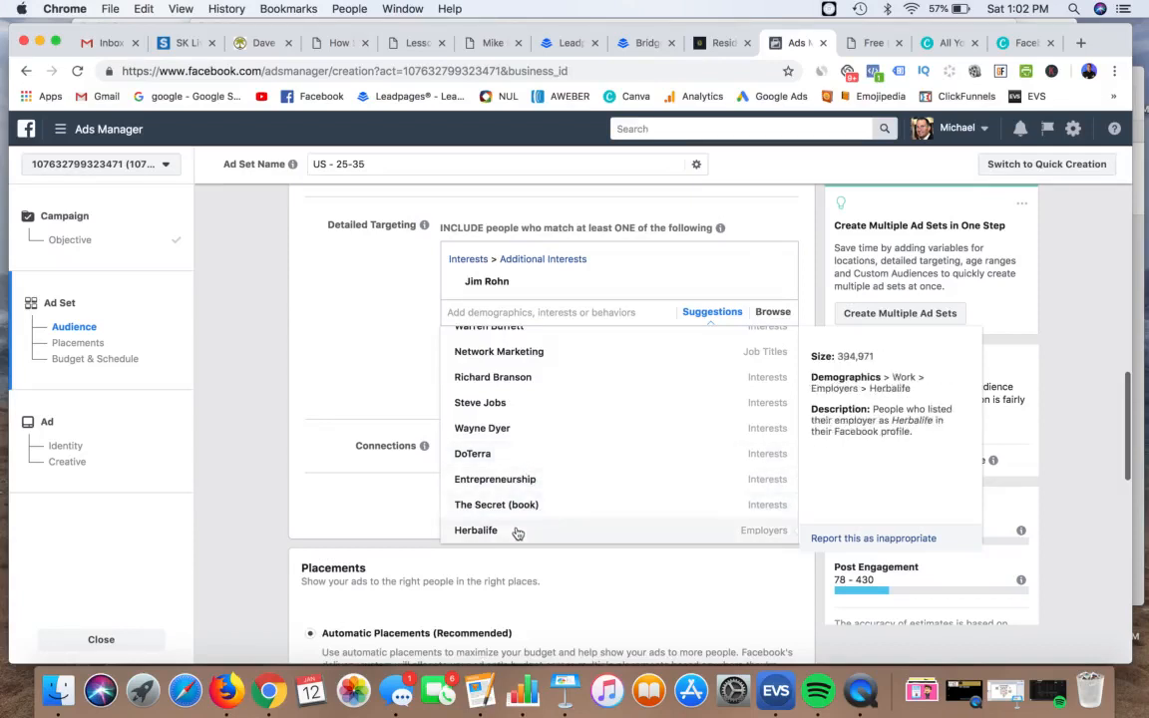
scroll(533, 495, up, 5)
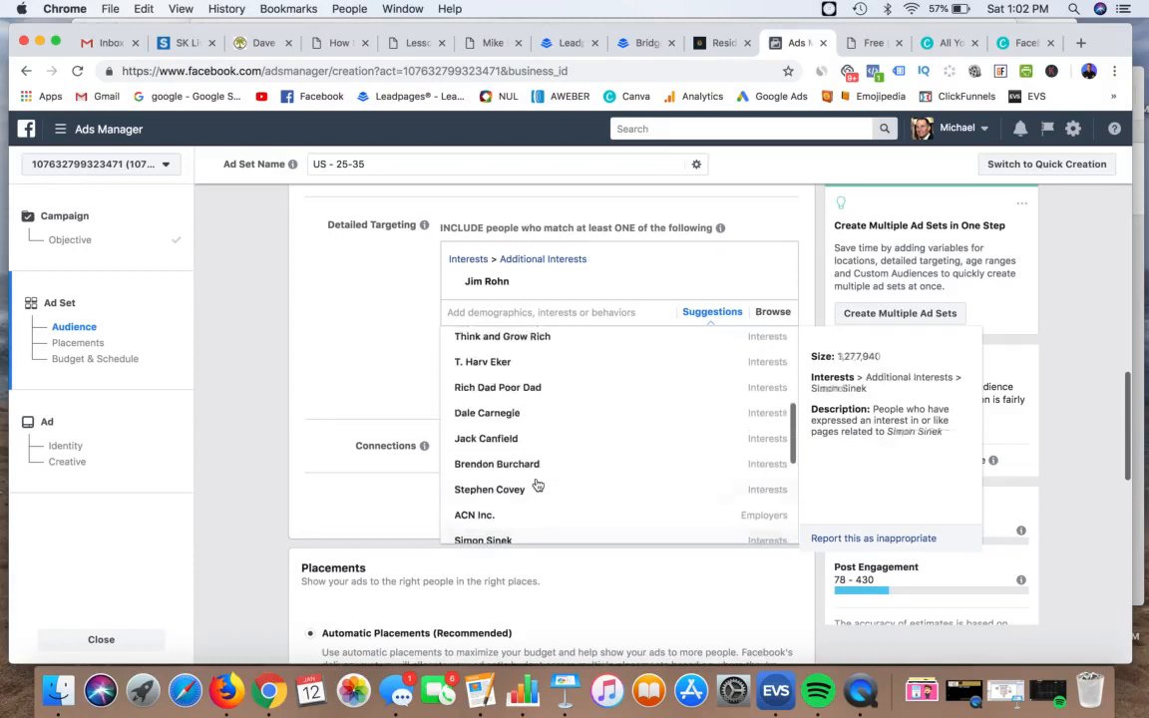
scroll(525, 399, up, 3)
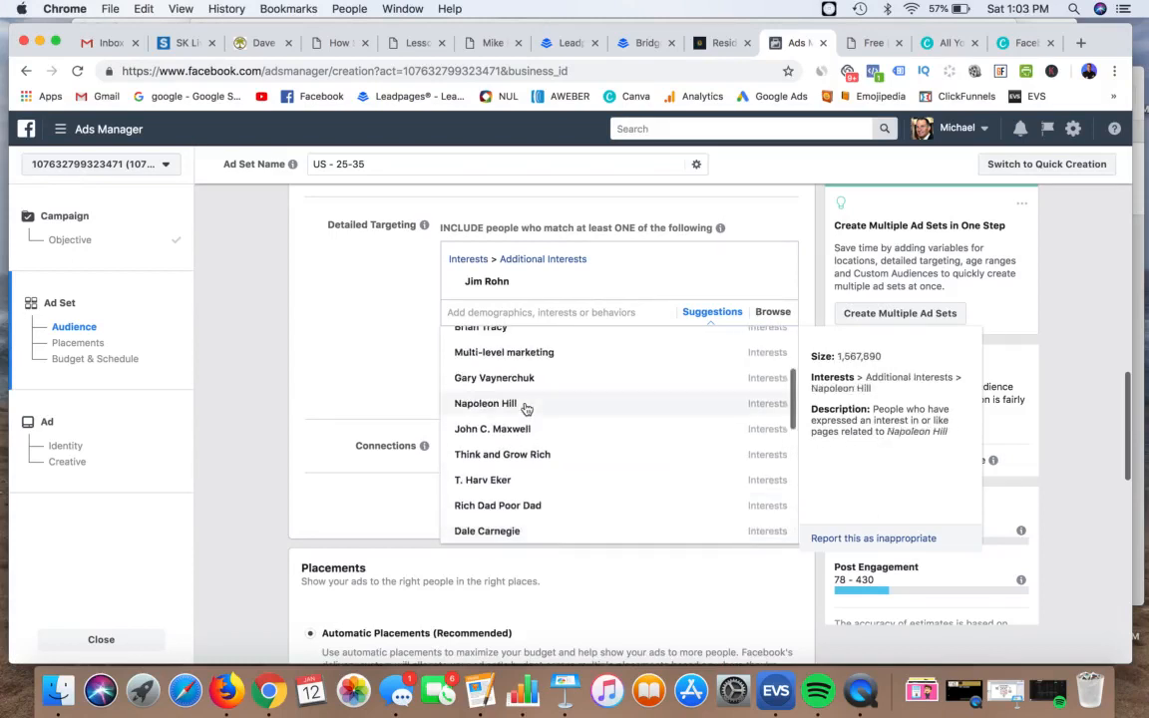
click(369, 377)
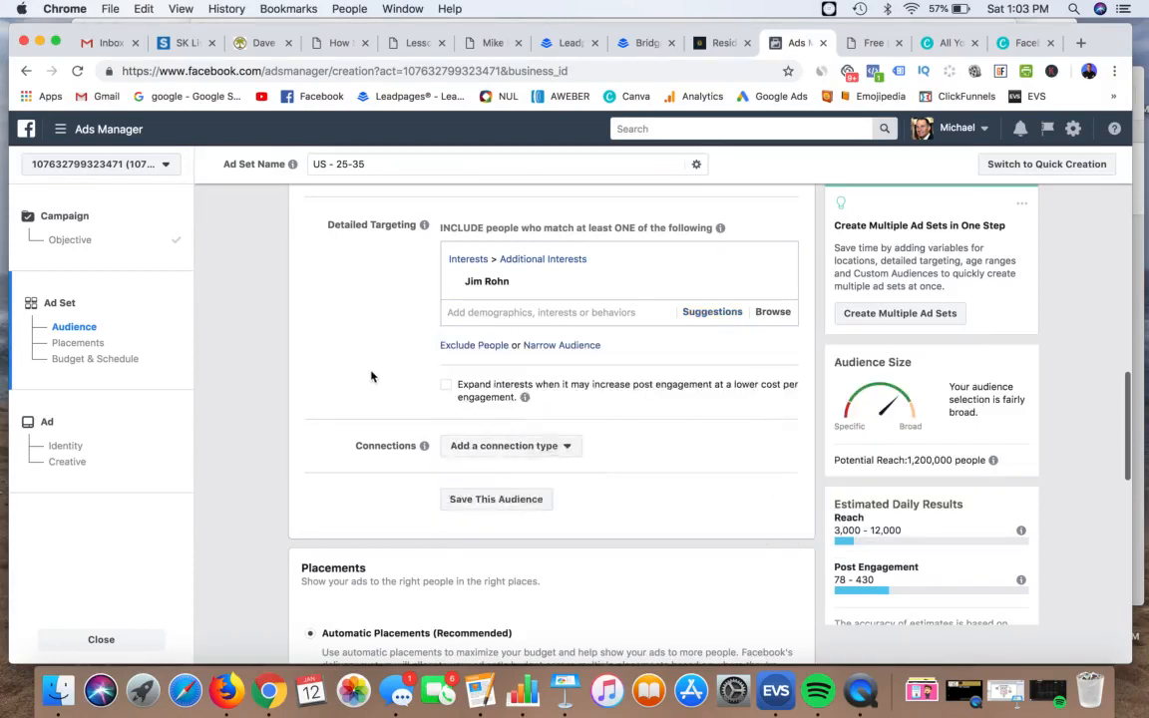
Try adding the suggested Robert Kiyosaki interest alongside Jim Rohn, check its effect on potential reach, and remove it
mouse_move(517, 282)
click(712, 312)
mouse_move(606, 369)
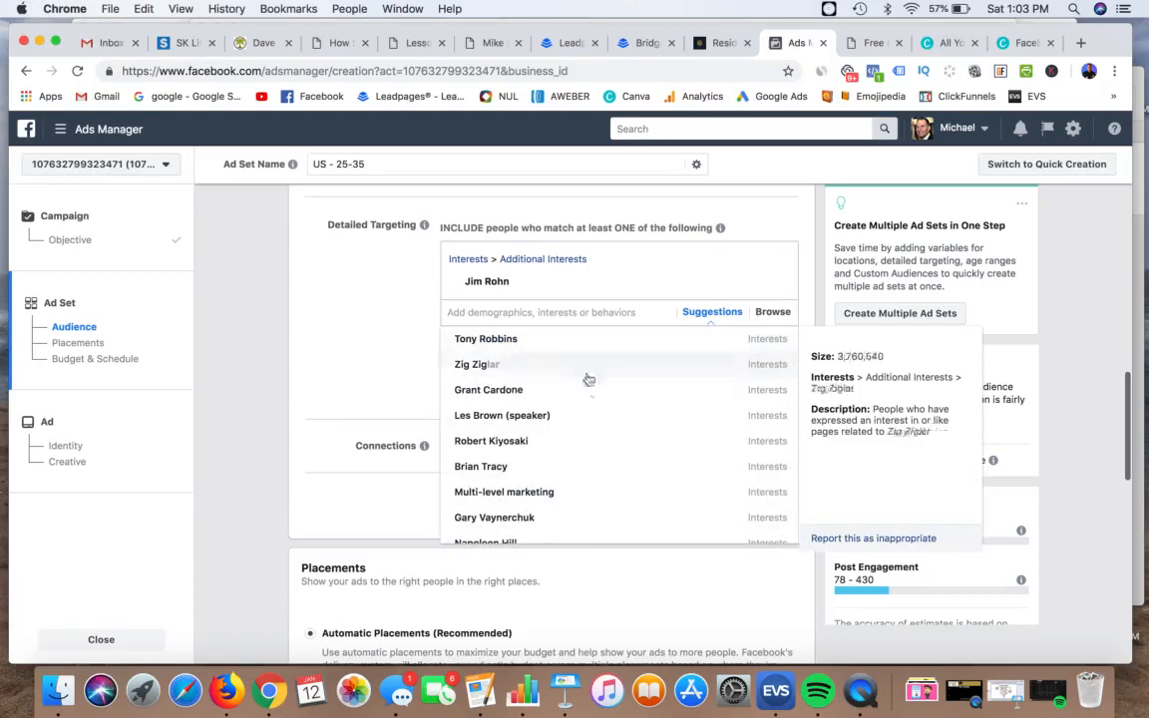
click(583, 439)
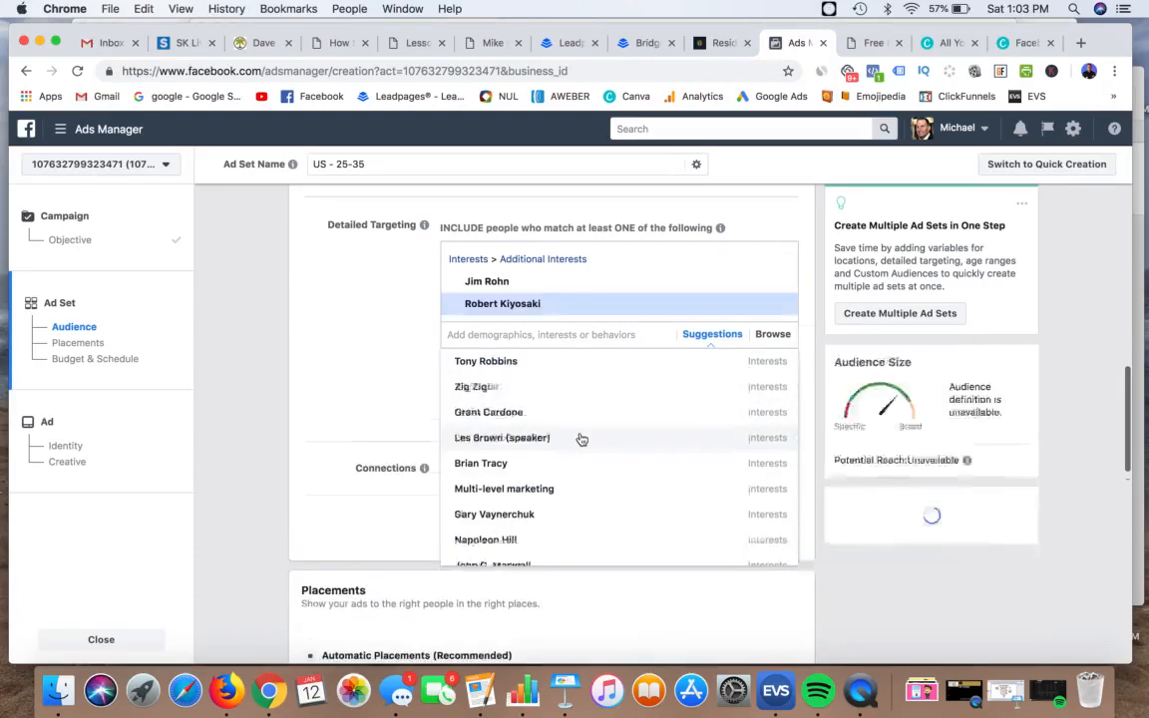
click(385, 377)
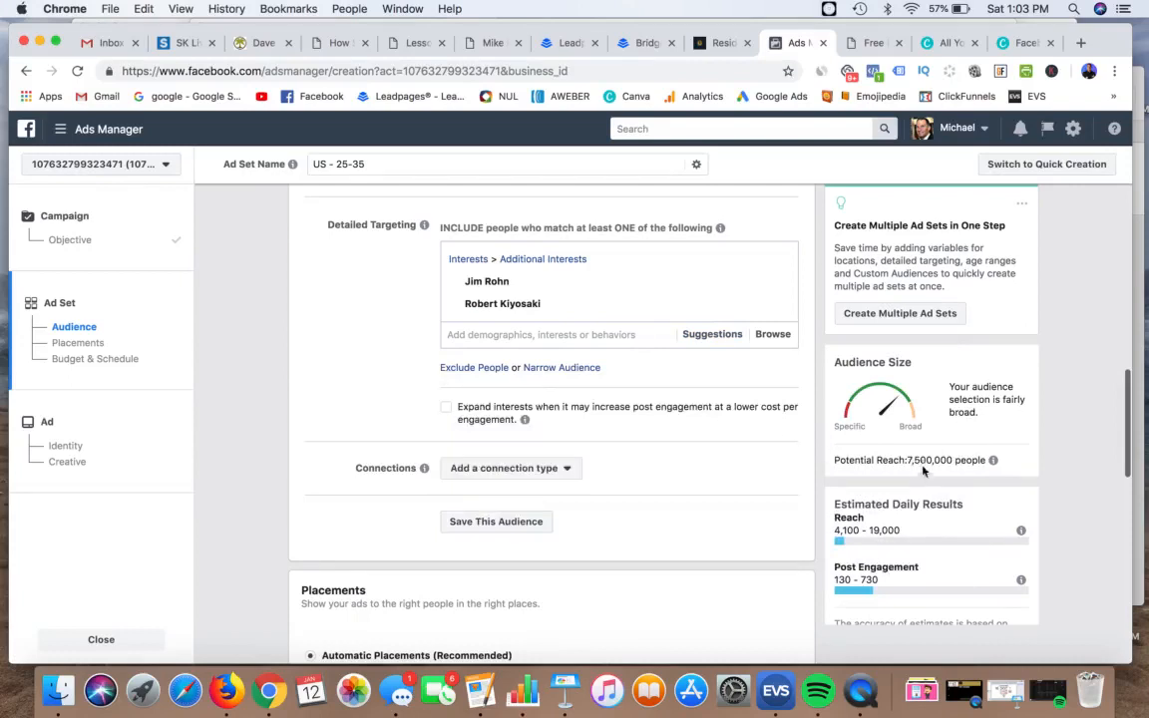
mouse_move(674, 293)
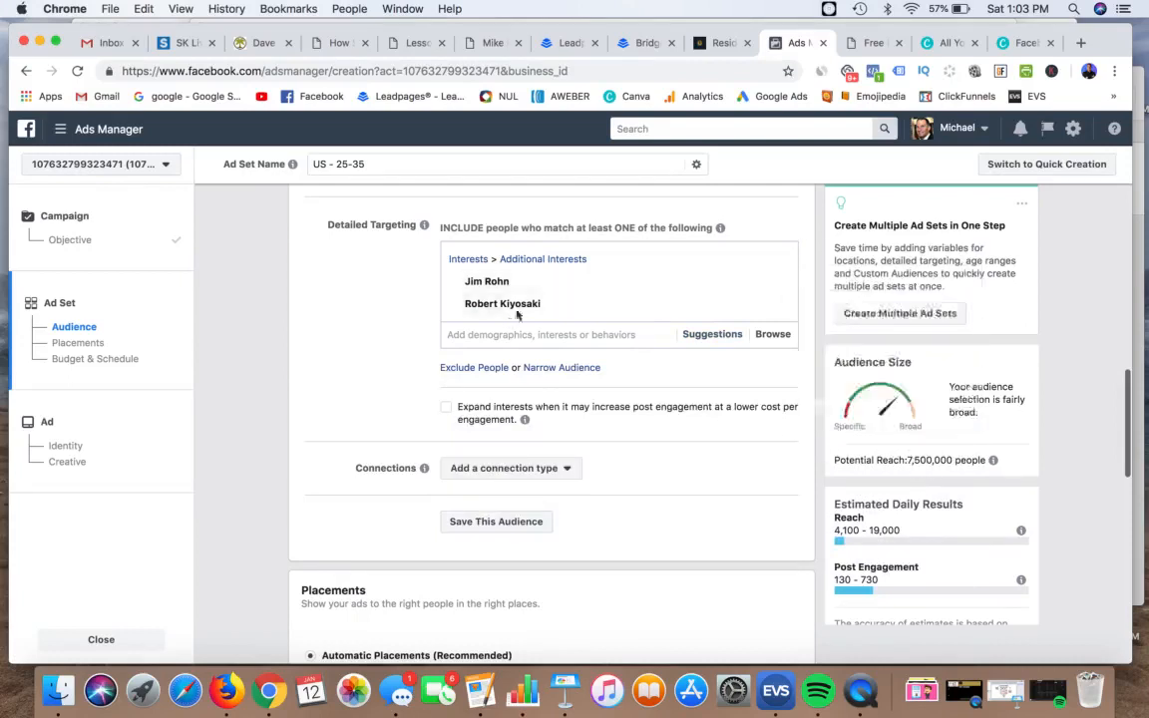
mouse_move(526, 303)
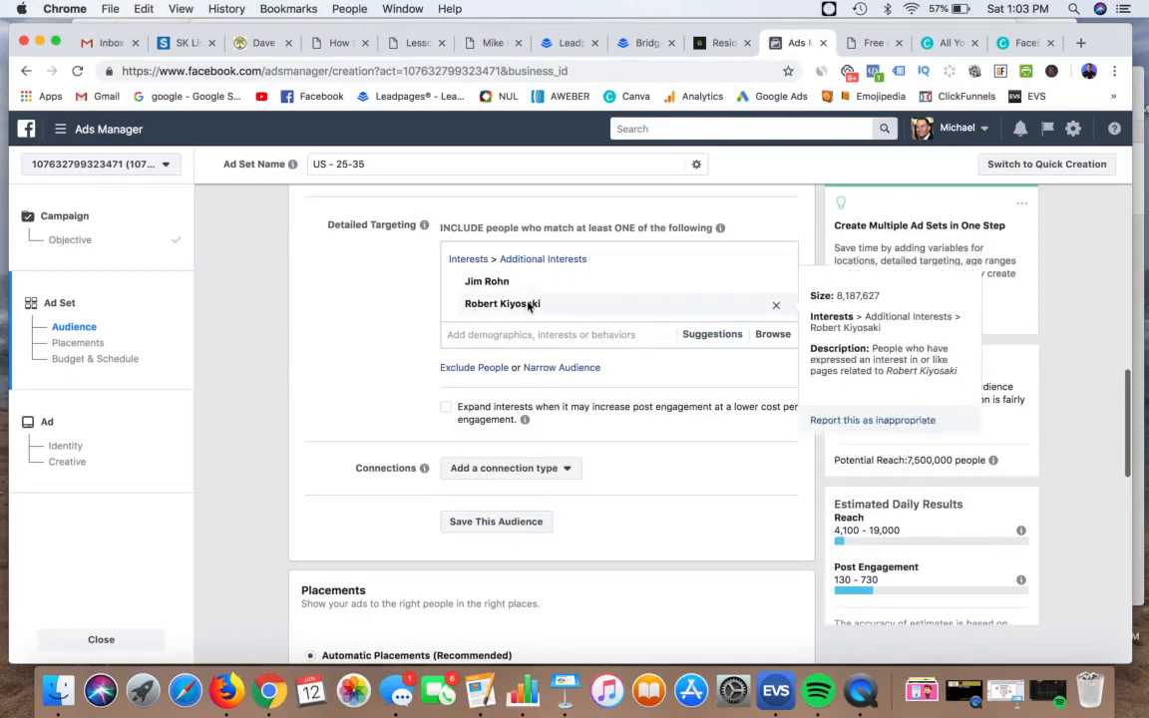
click(777, 303)
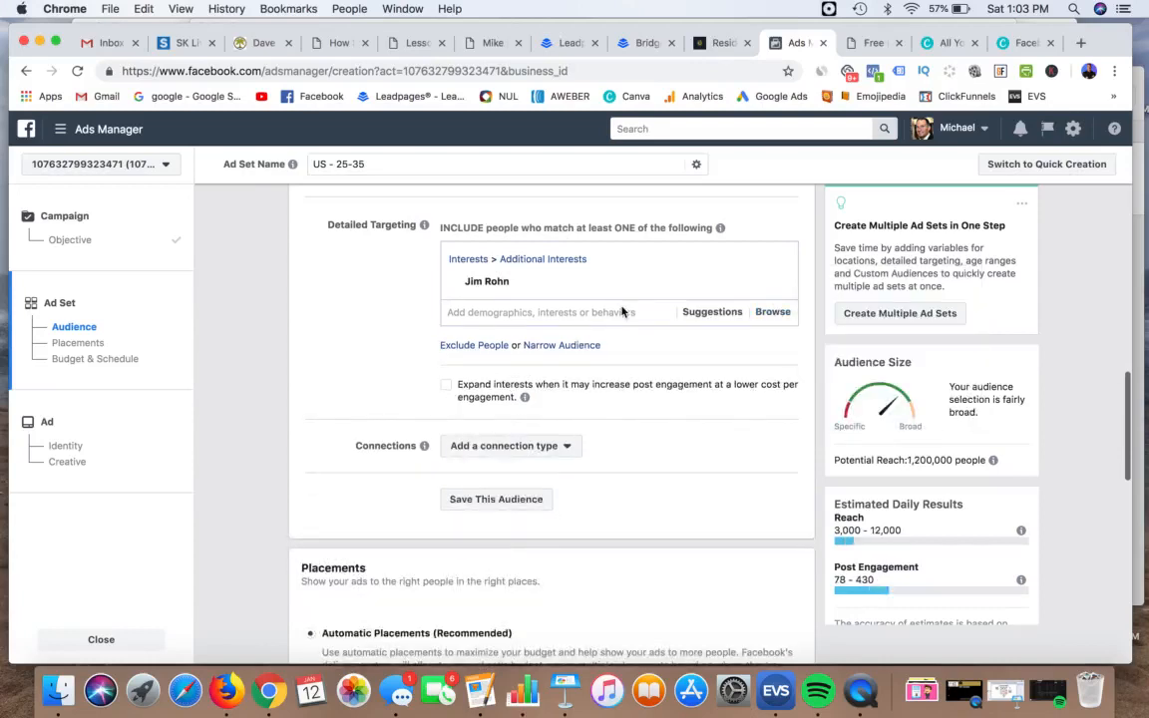
Try adding the suggested Multi-level marketing interest alongside Jim Rohn, check the potential reach, and remove that interest
click(696, 315)
mouse_move(628, 364)
scroll(623, 369, down, 3)
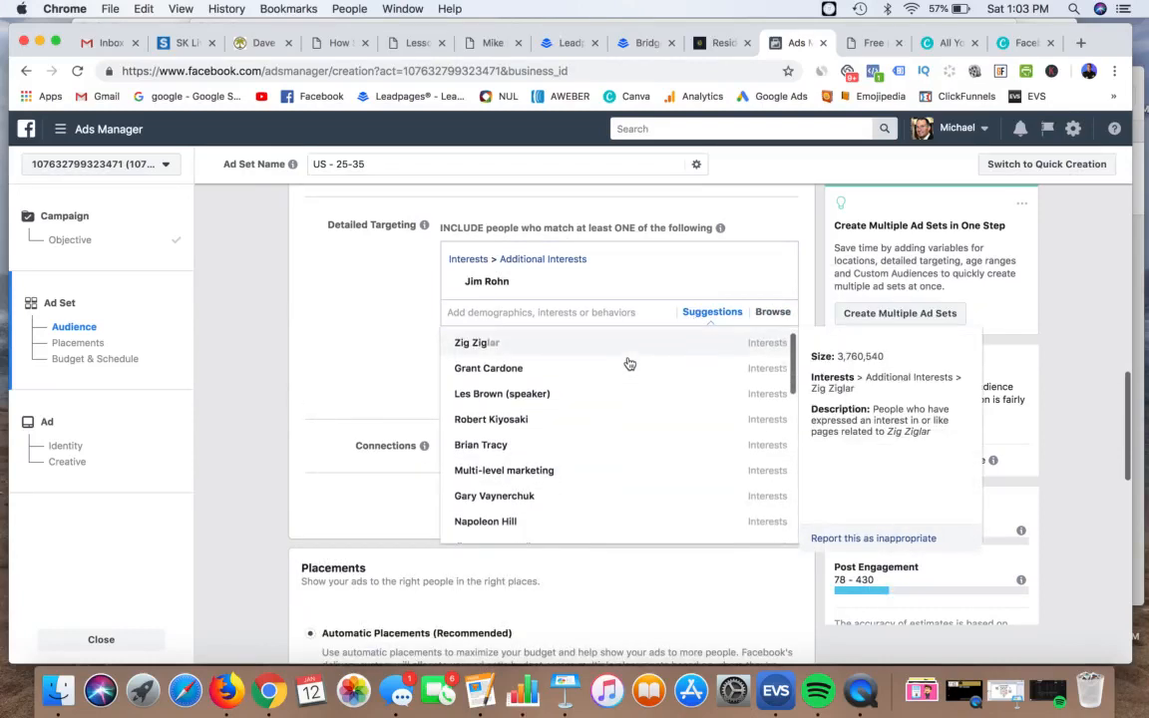
scroll(598, 399, down, 1)
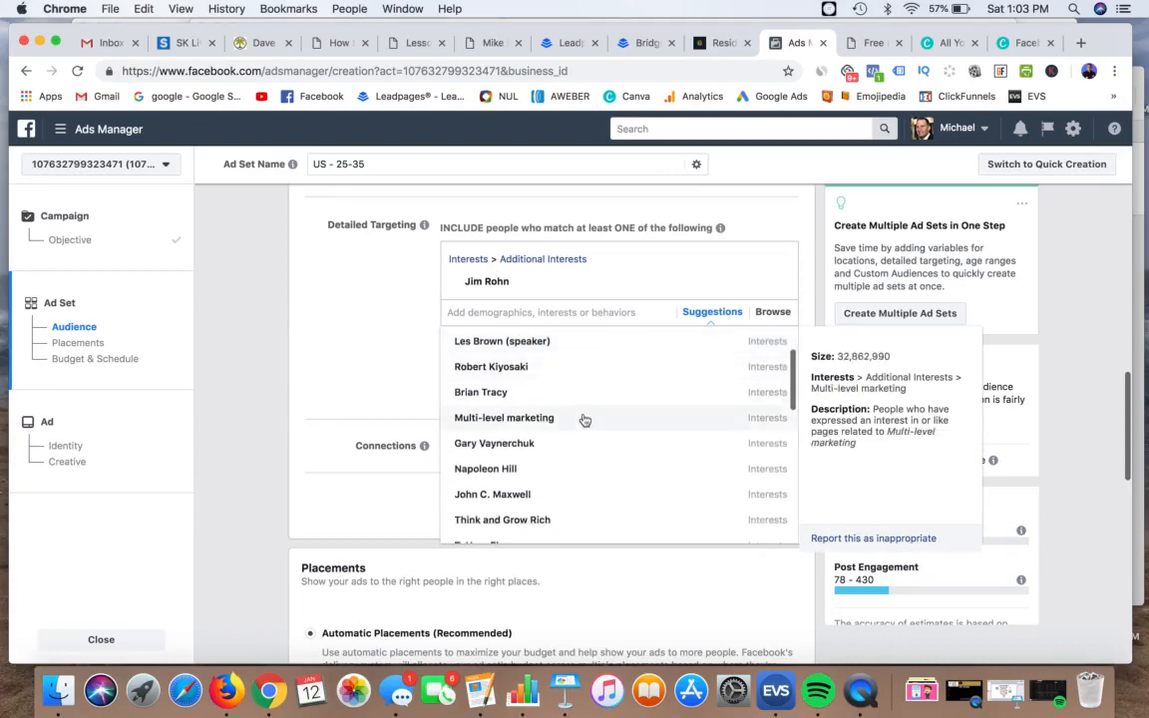
click(584, 420)
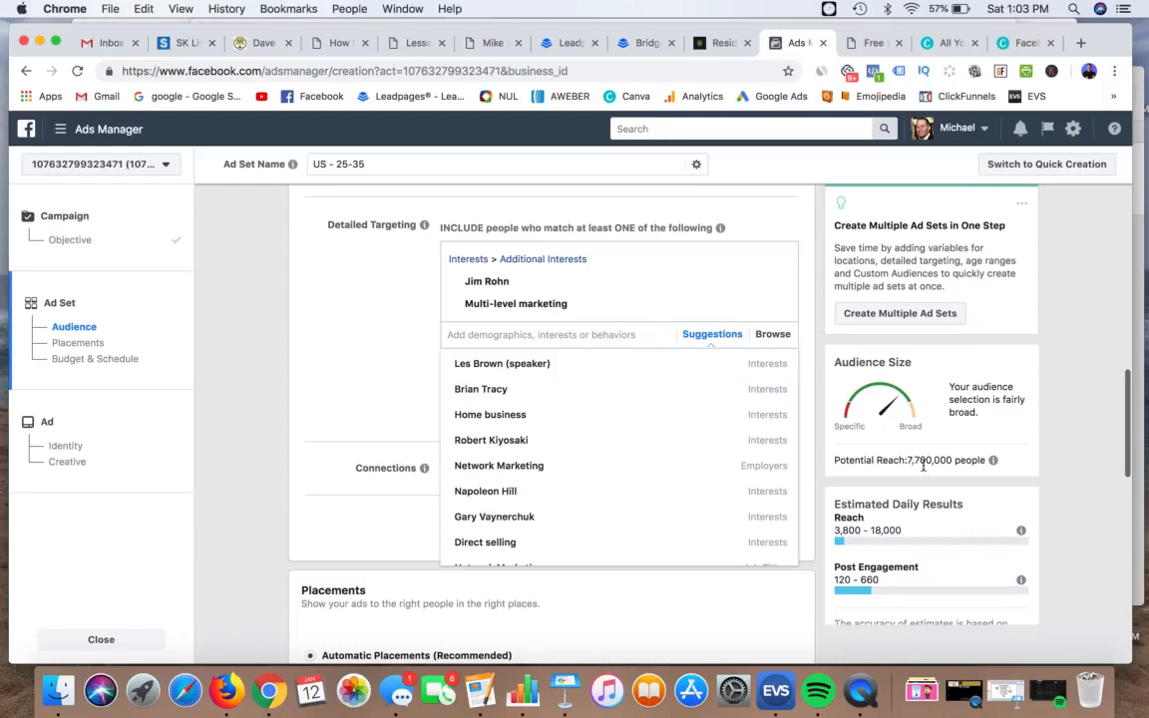
mouse_move(769, 310)
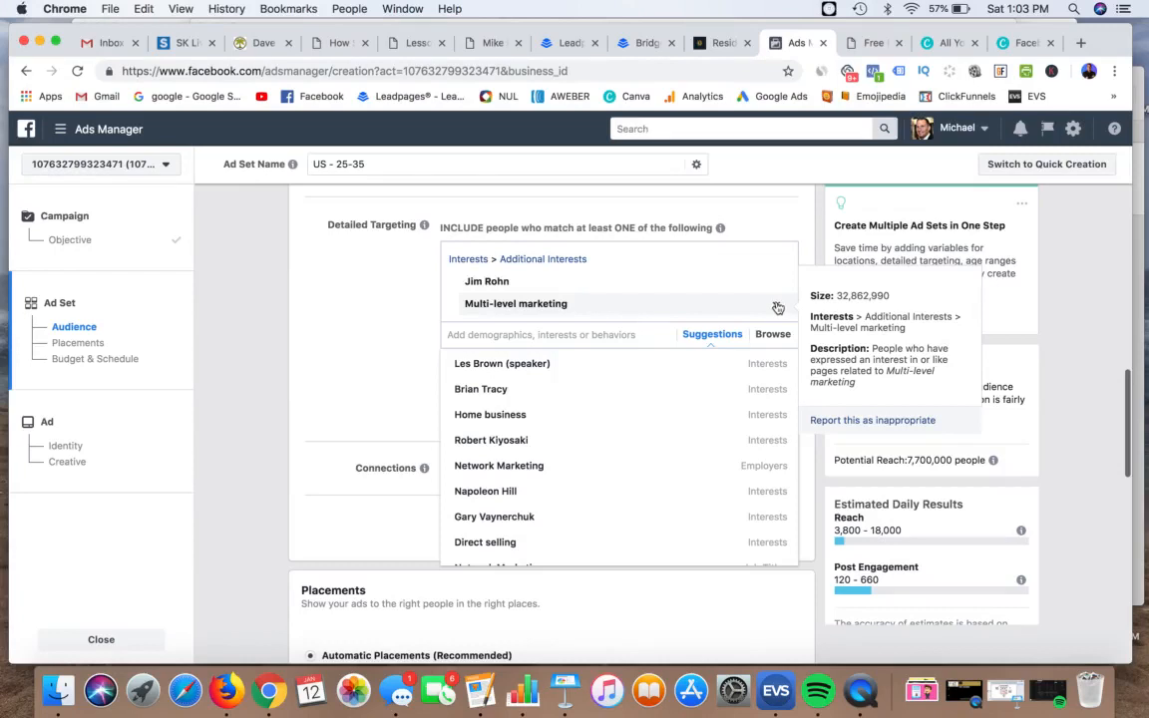
click(777, 306)
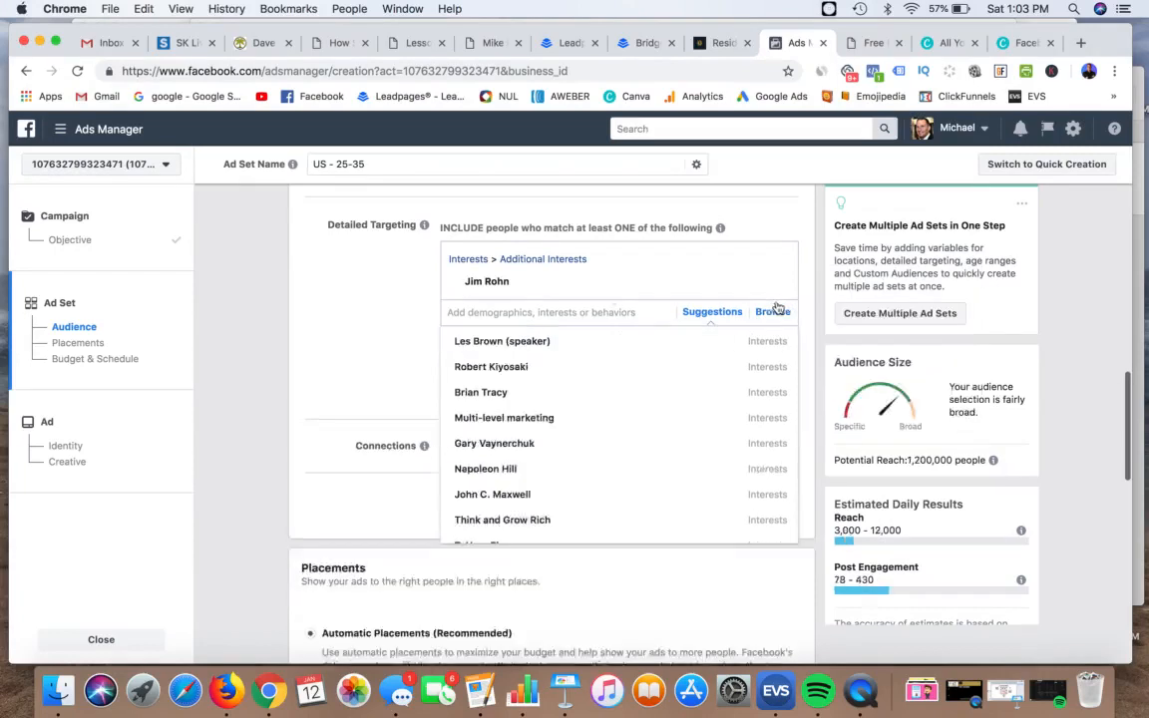
click(326, 306)
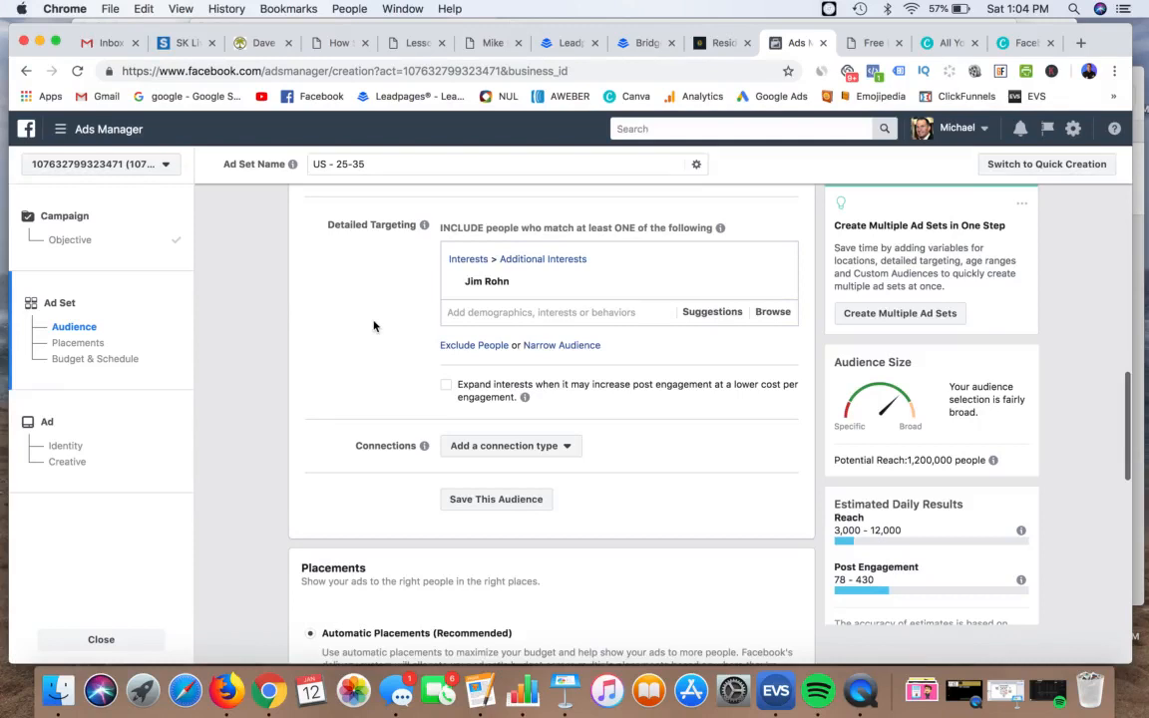
Add the suggested Multi-level marketing interest to the people included in the ad set's detailed targeting
scroll(374, 326, up, 3)
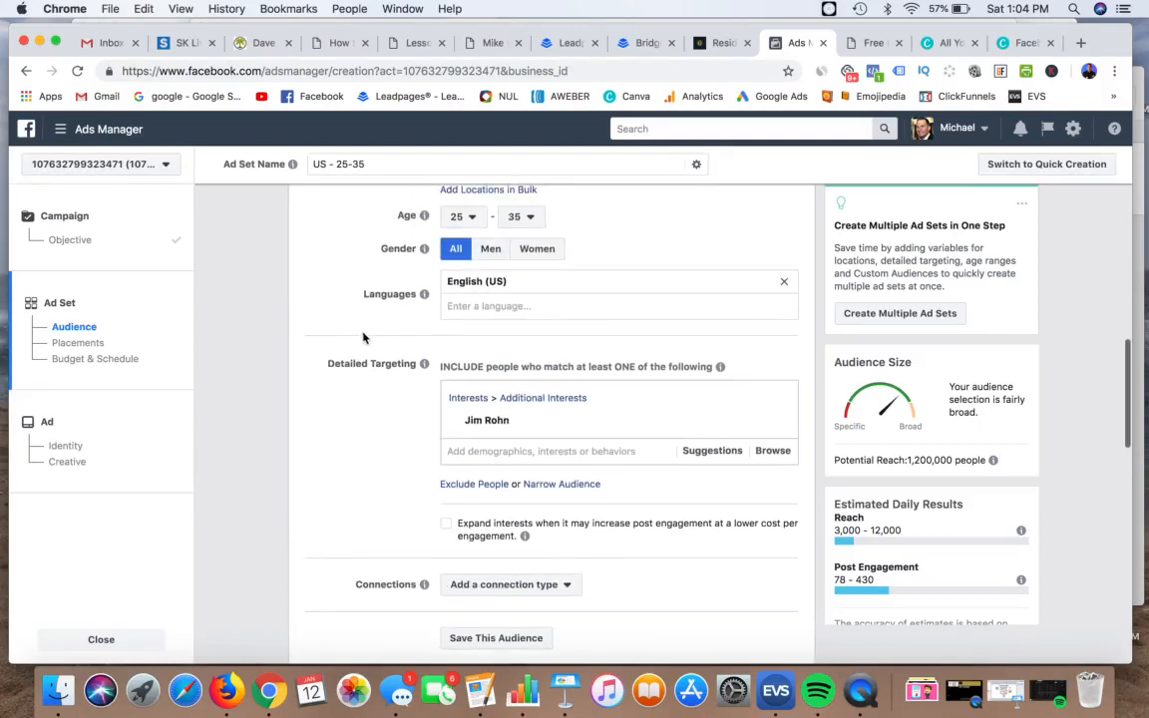
scroll(365, 335, down, 2)
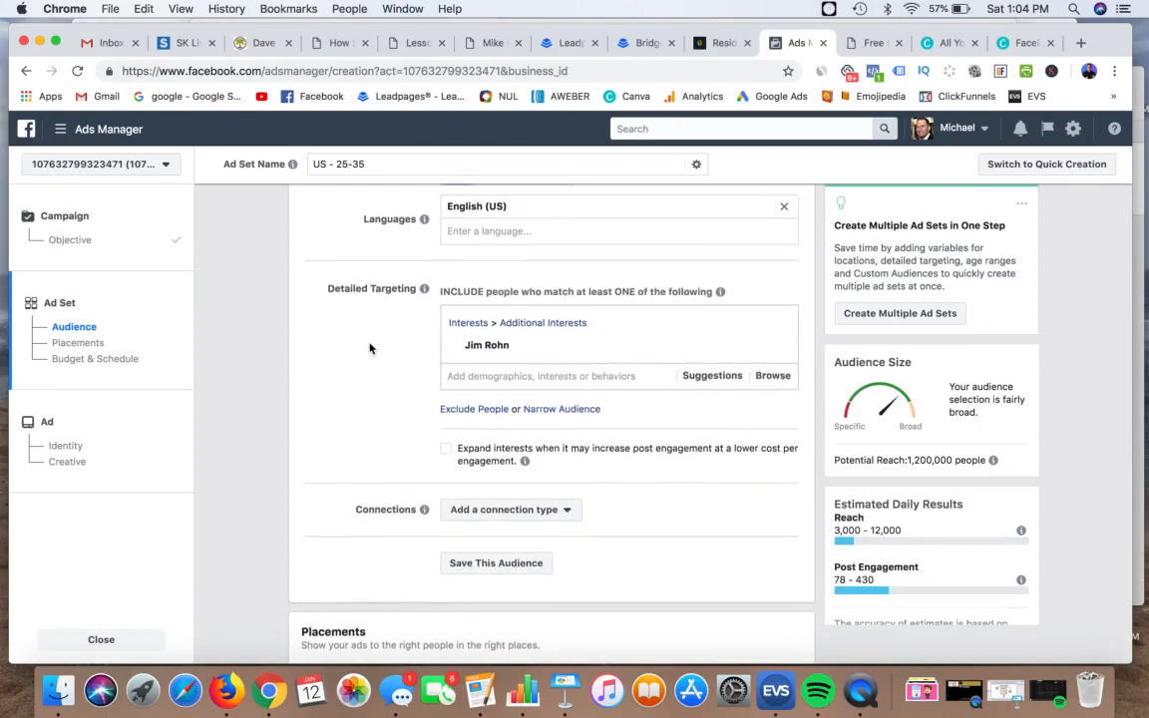
click(712, 356)
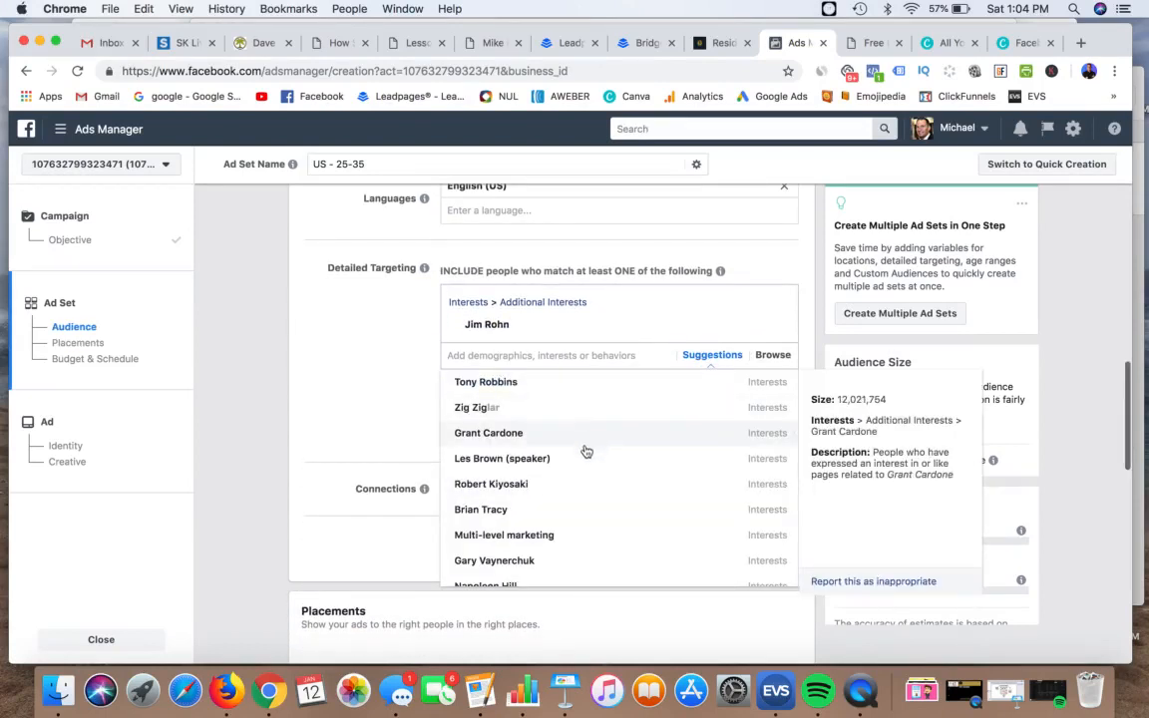
scroll(561, 483, down, 2)
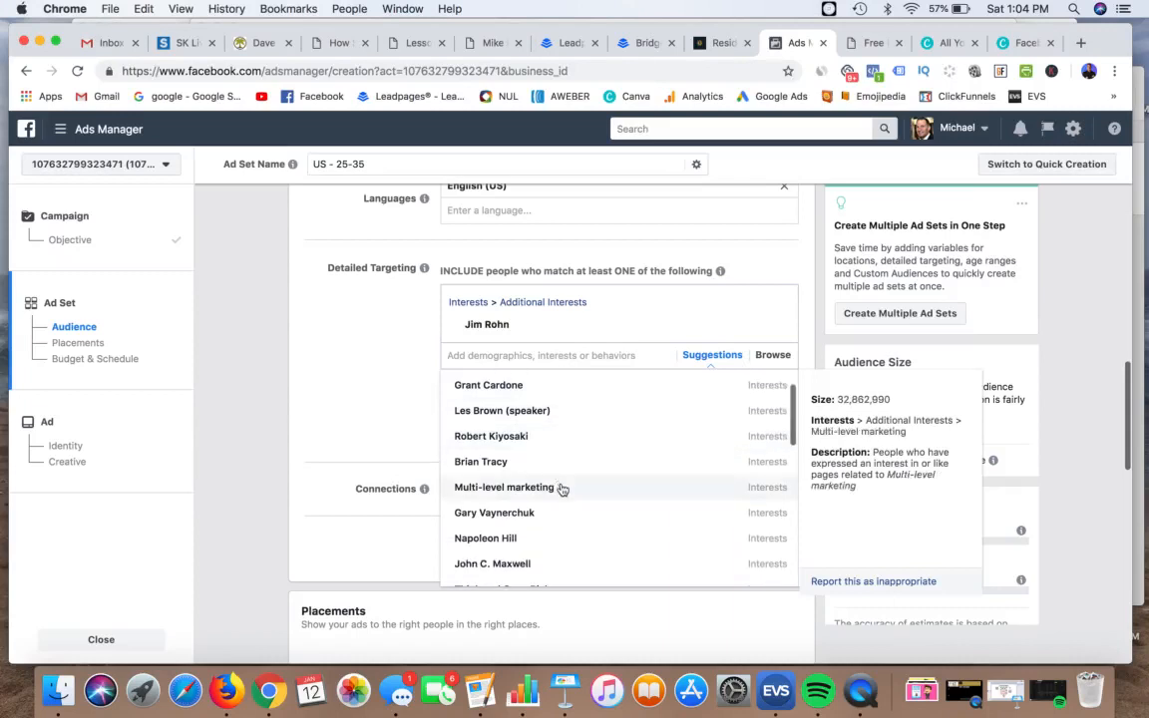
click(560, 484)
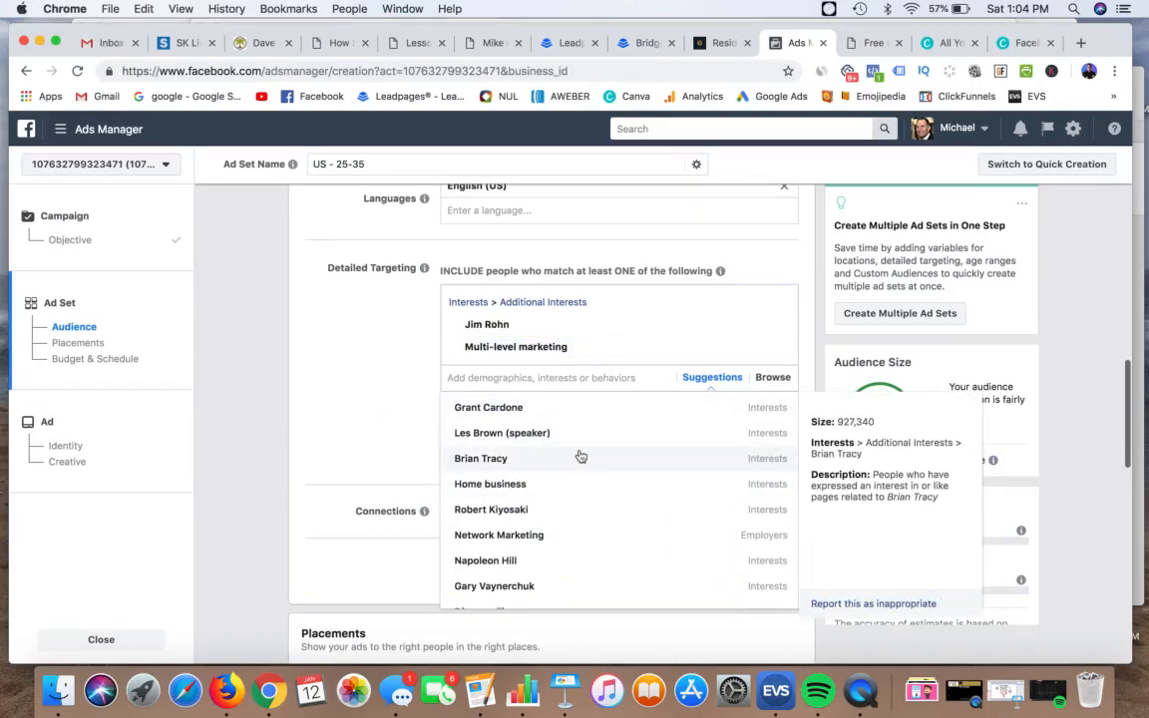
Try including the Network Marketing employer in the detailed targeting, and remove it
scroll(582, 456, down, 2)
click(546, 479)
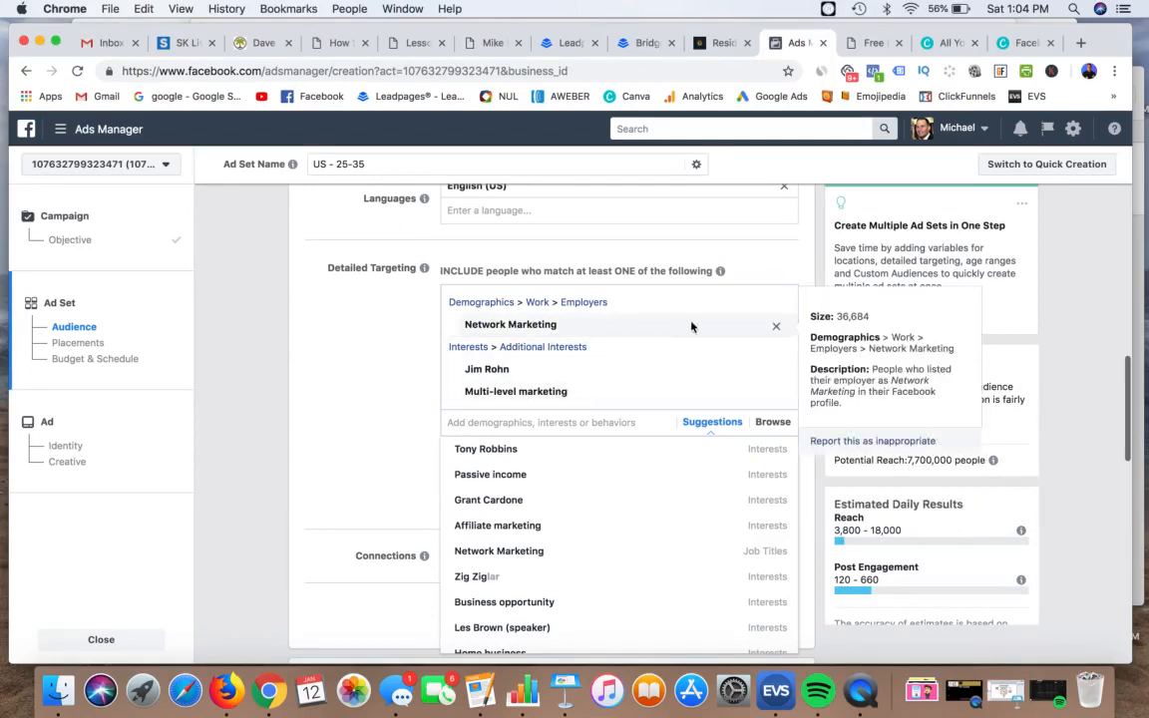
click(778, 328)
Try adding the suggested Brian Tracy interest to the detailed targeting, and remove it
scroll(586, 474, down, 2)
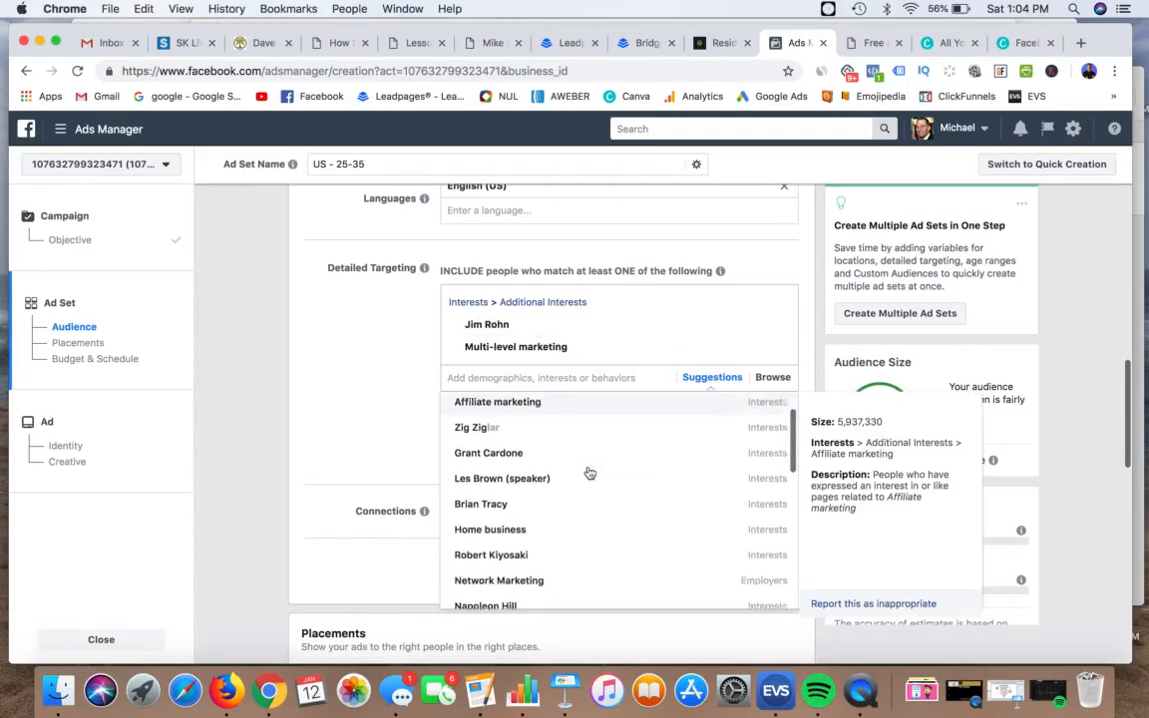
scroll(573, 483, down, 1)
click(558, 492)
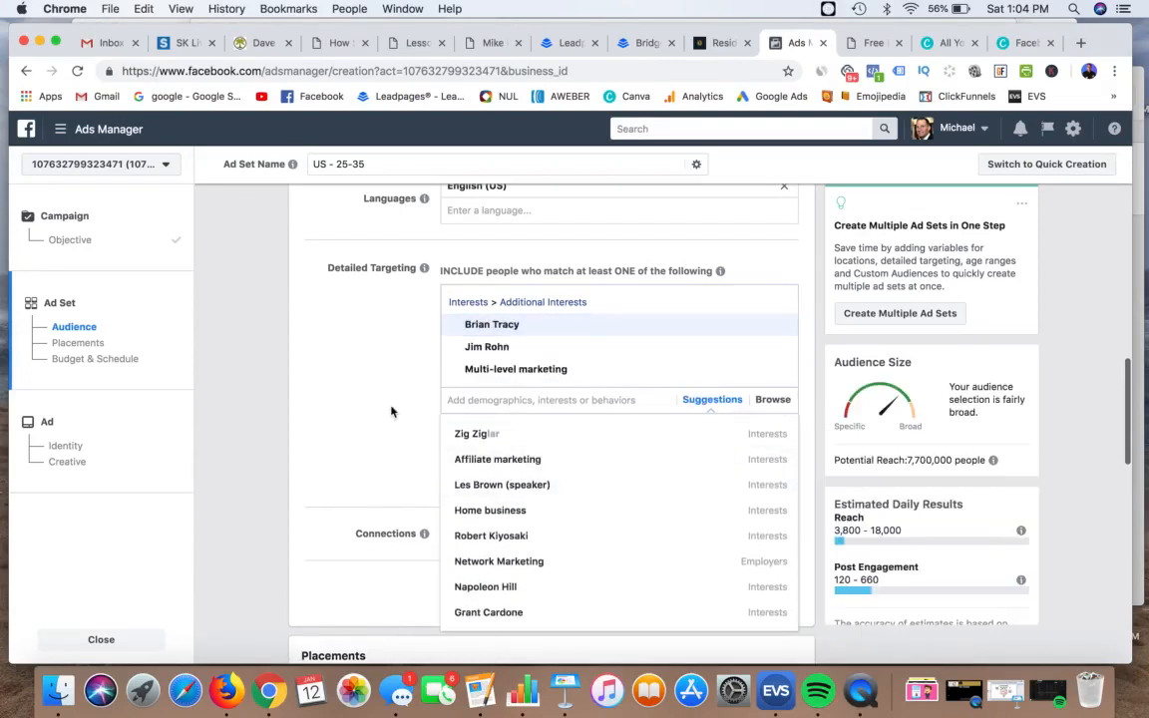
click(391, 412)
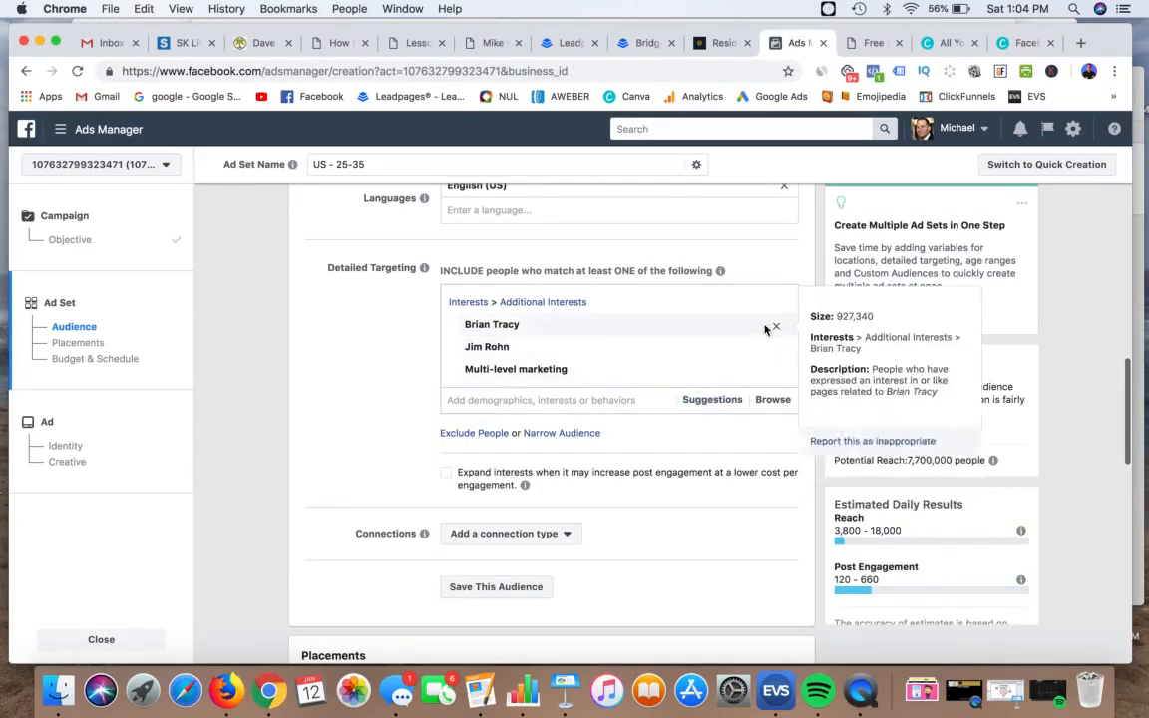
click(776, 327)
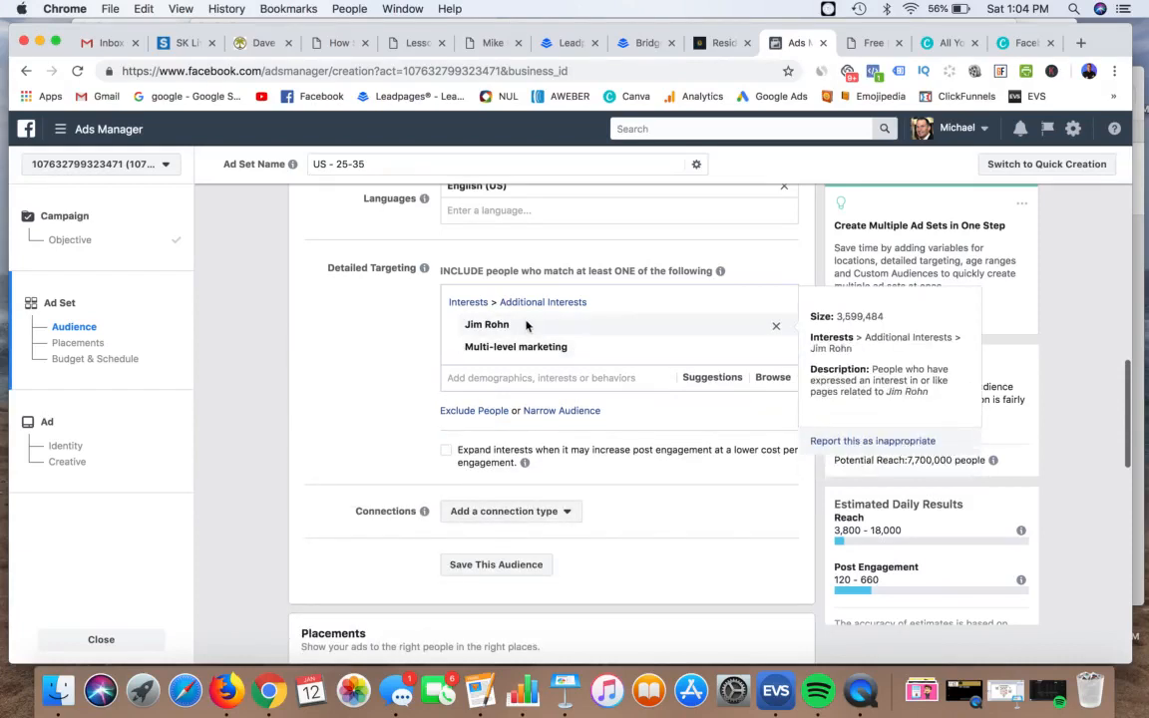
Remove the Jim Rohn interest from the detailed targeting, keeping only Multi-level marketing
click(777, 329)
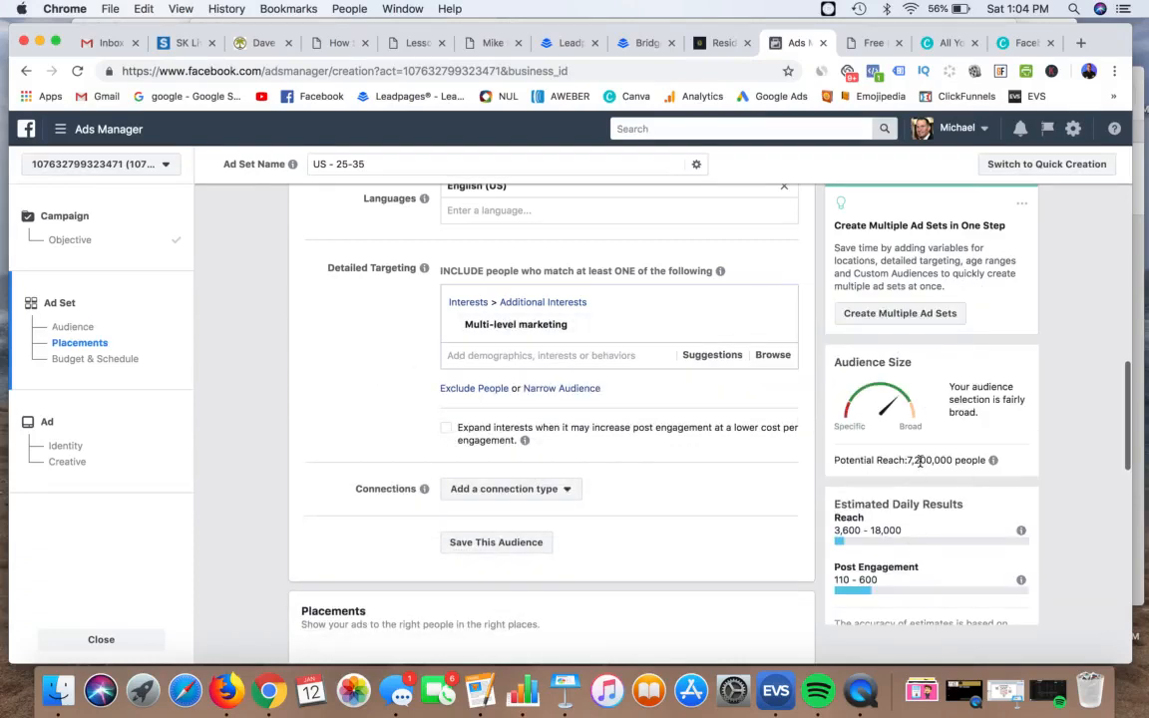
mouse_move(561, 326)
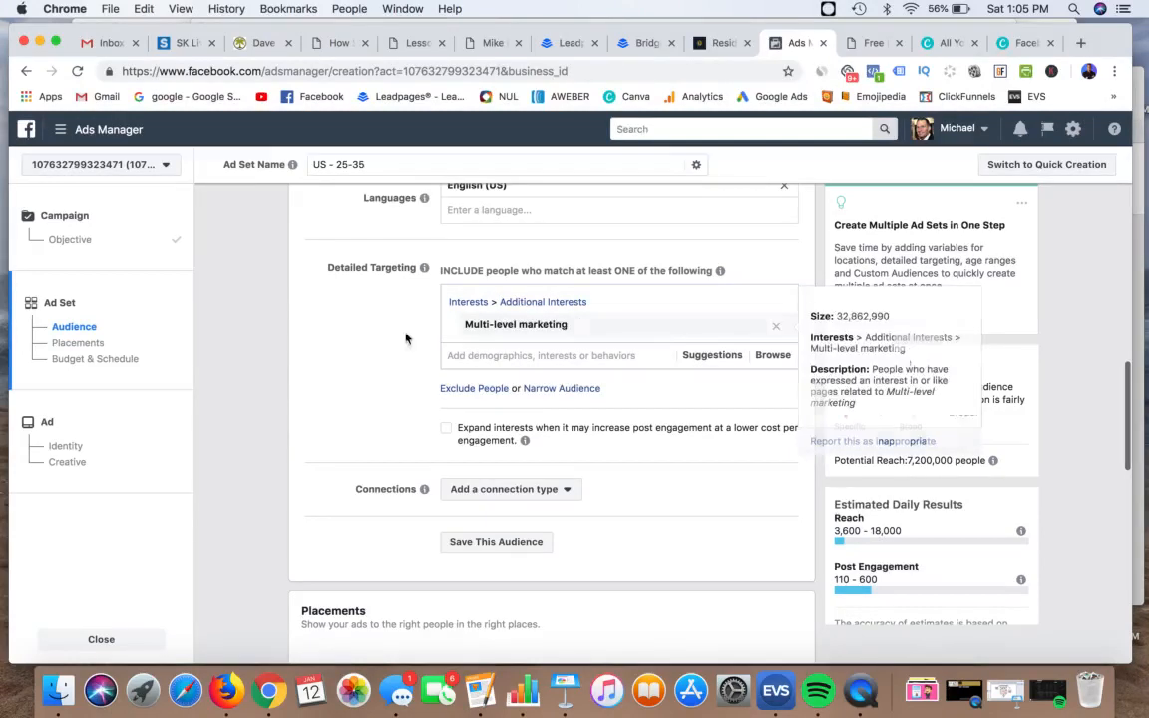
scroll(359, 342, down, 2)
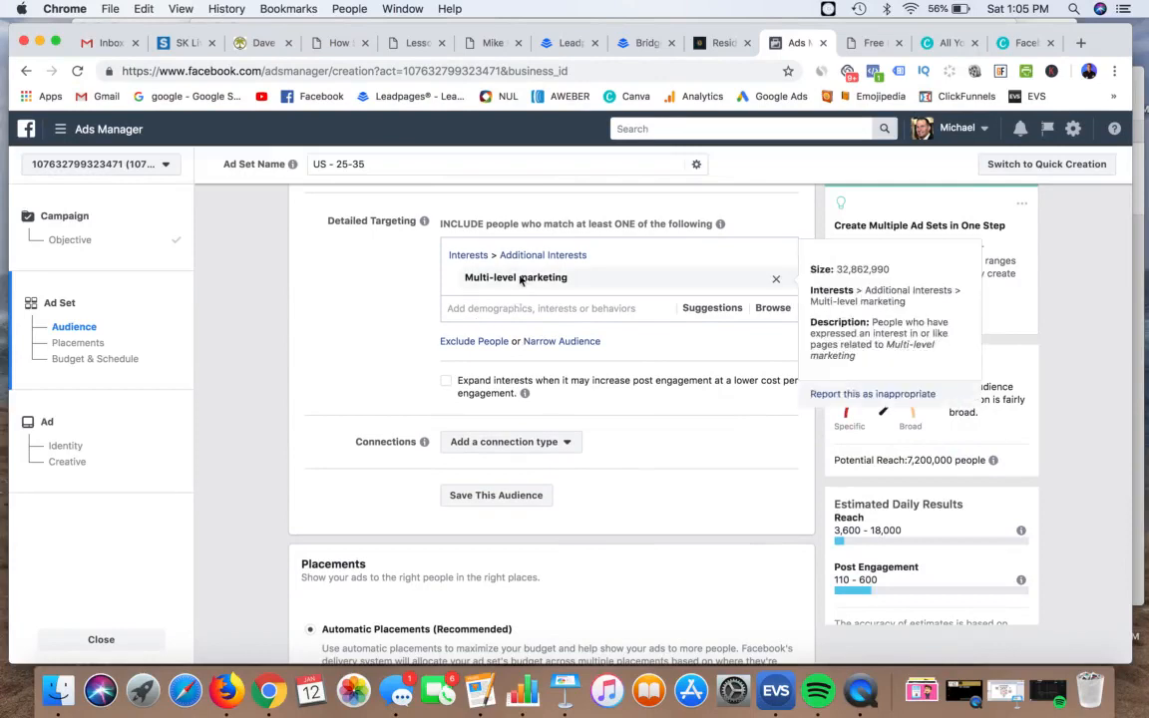
Switch the ad set from Automatic Placements to Edit Placements for manual control of devices and platforms
scroll(377, 305, down, 3)
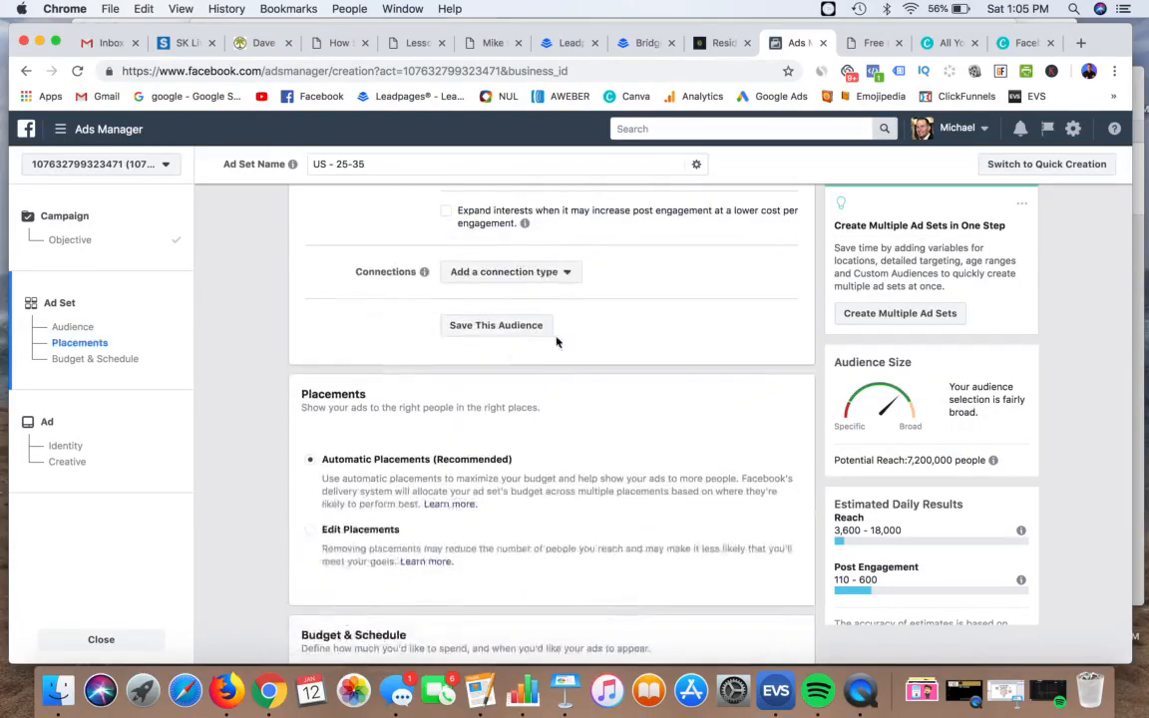
scroll(651, 313, down, 3)
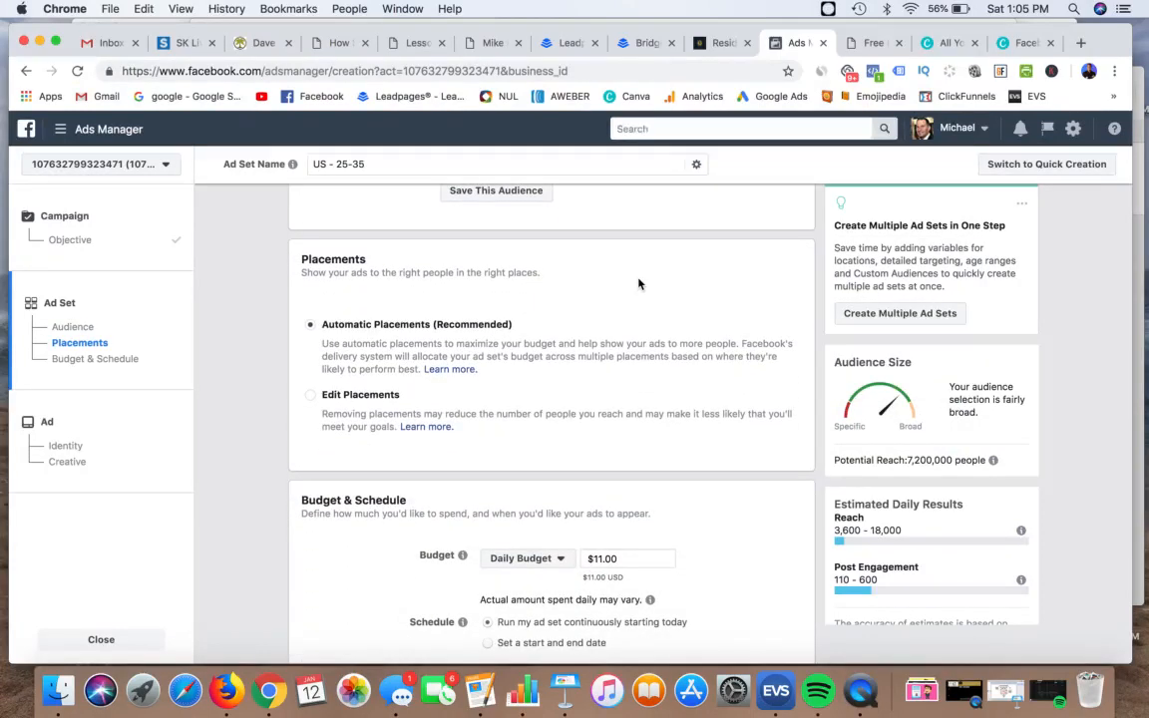
scroll(623, 288, up, 2)
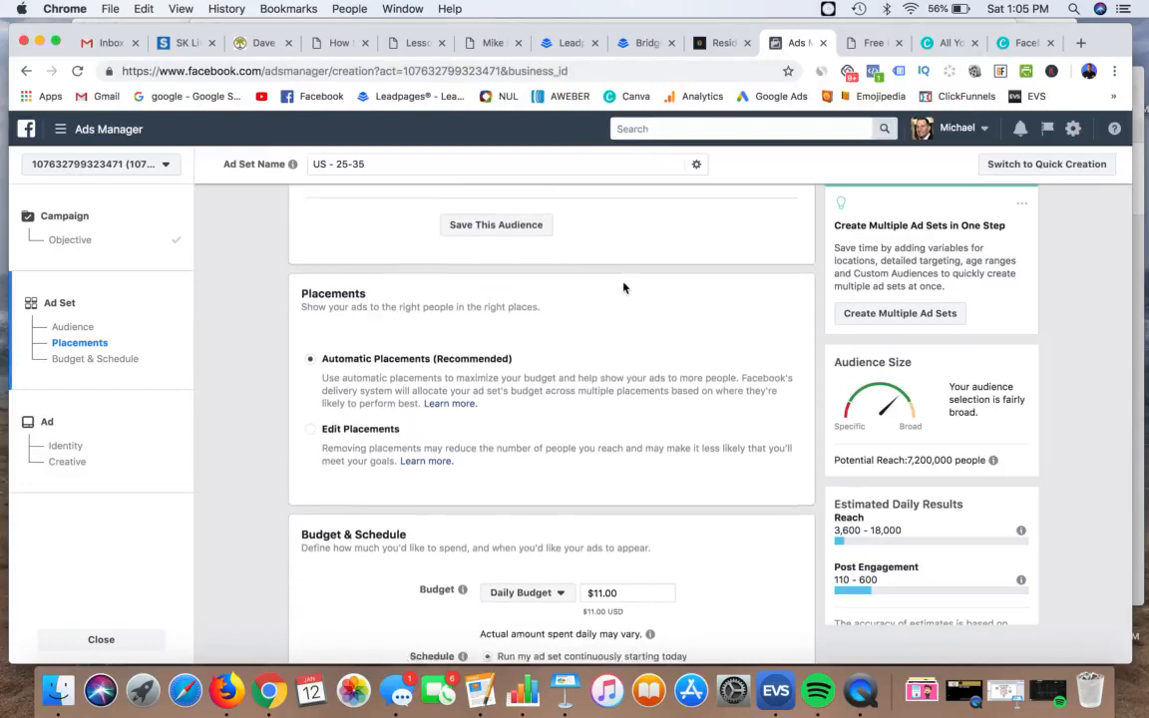
scroll(624, 288, down, 3)
scroll(615, 261, down, 1)
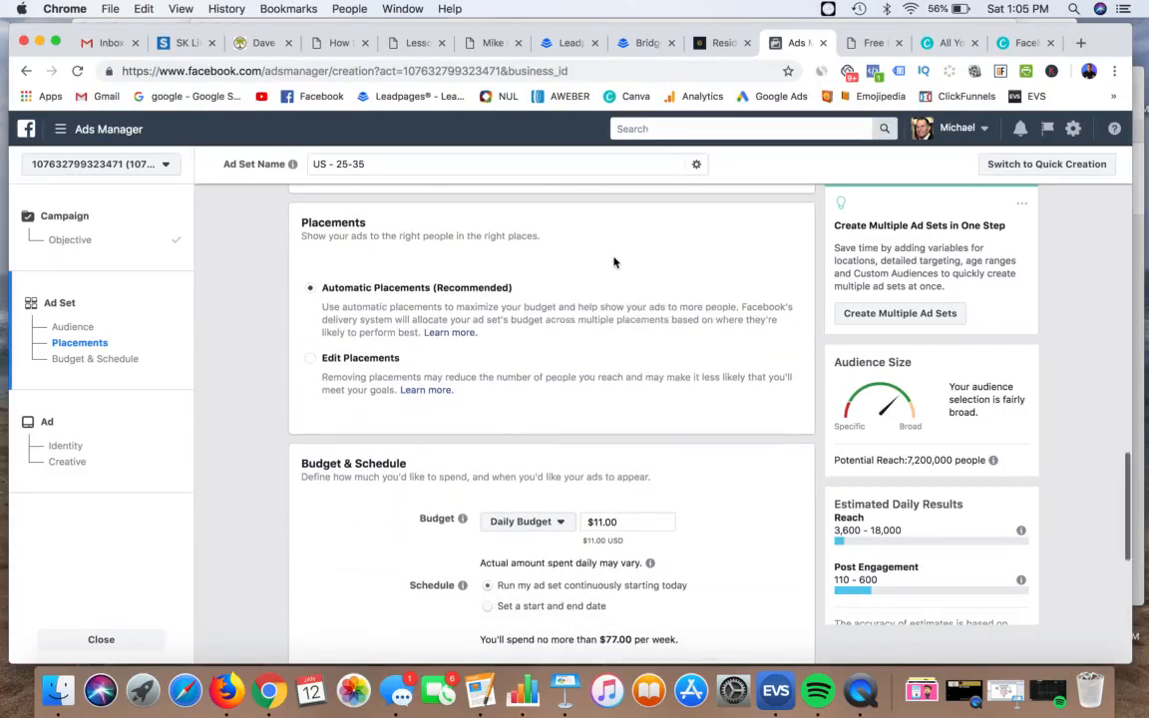
scroll(603, 244, down, 1)
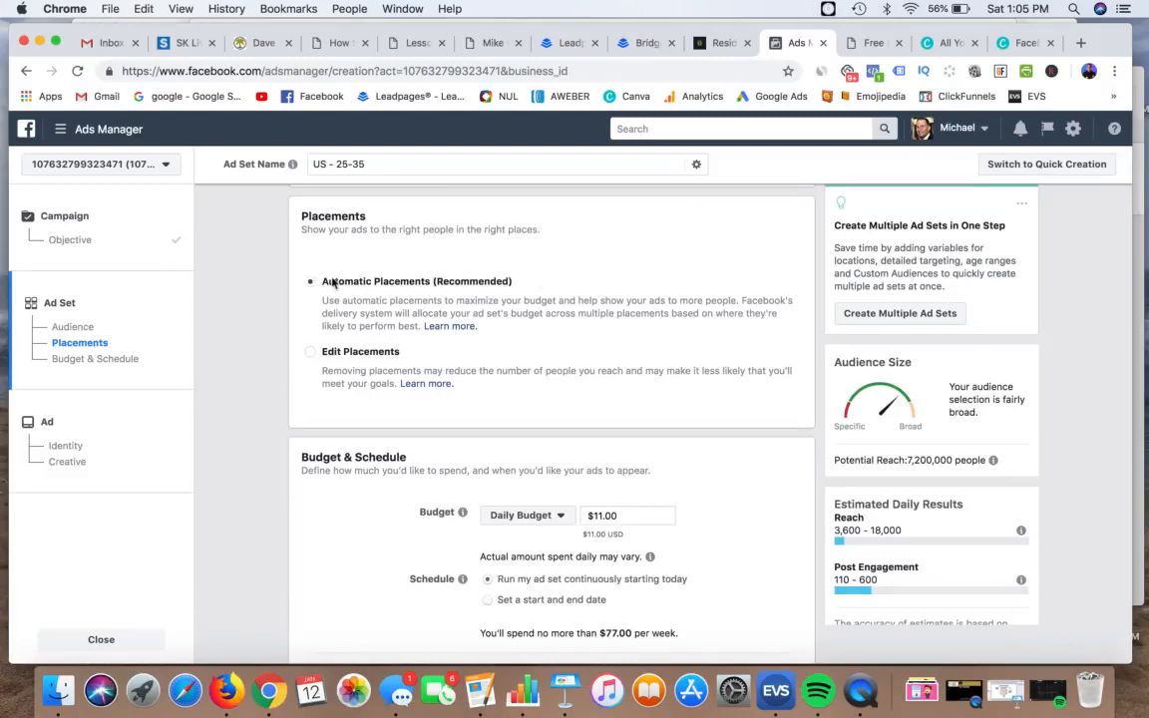
click(311, 357)
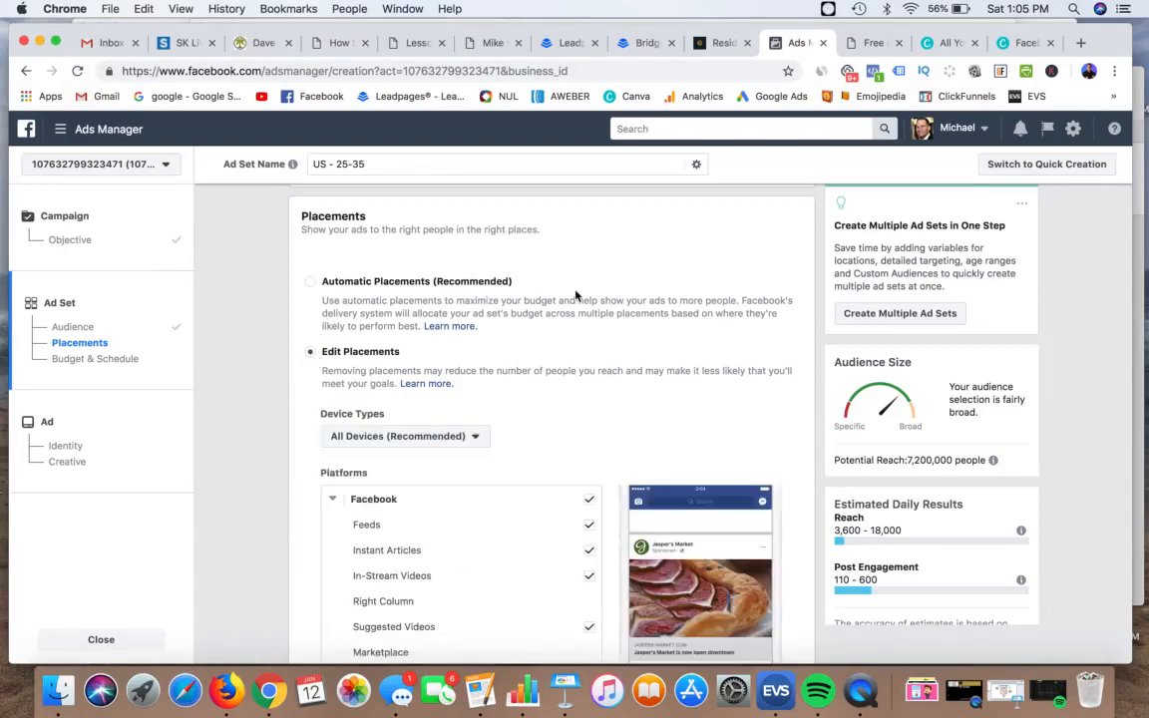
Examine the platform placements and the device types offered for the ad set under Edit Placements
scroll(575, 296, down, 10)
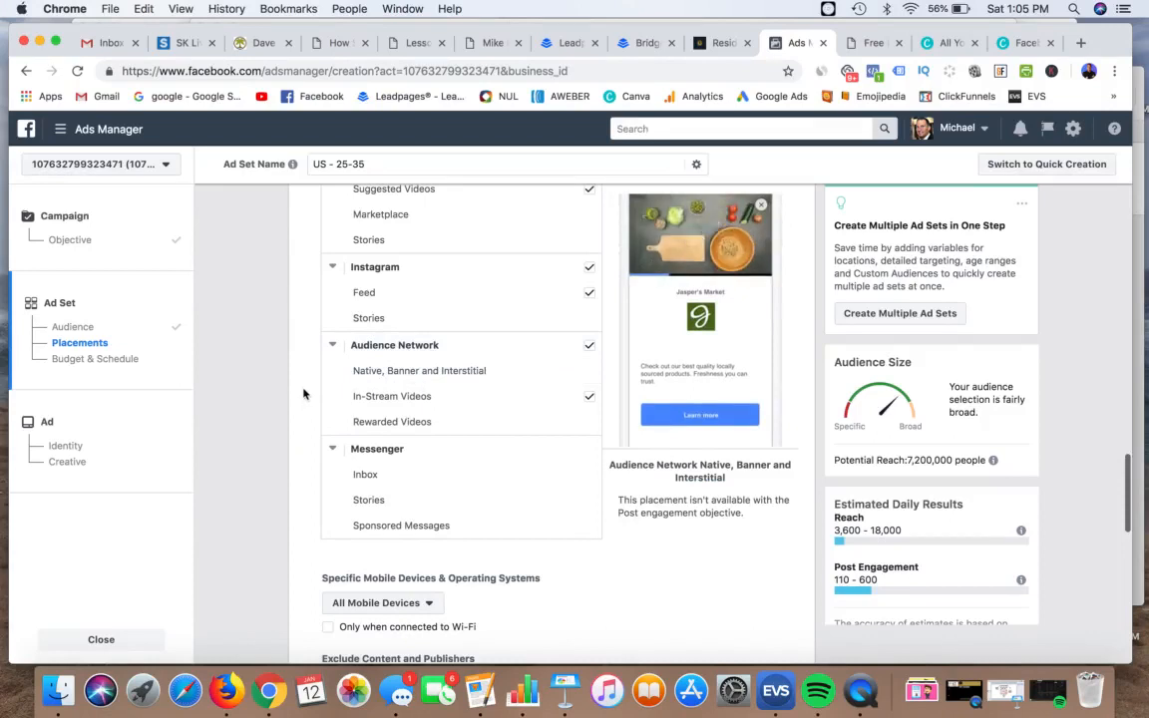
scroll(304, 397, up, 3)
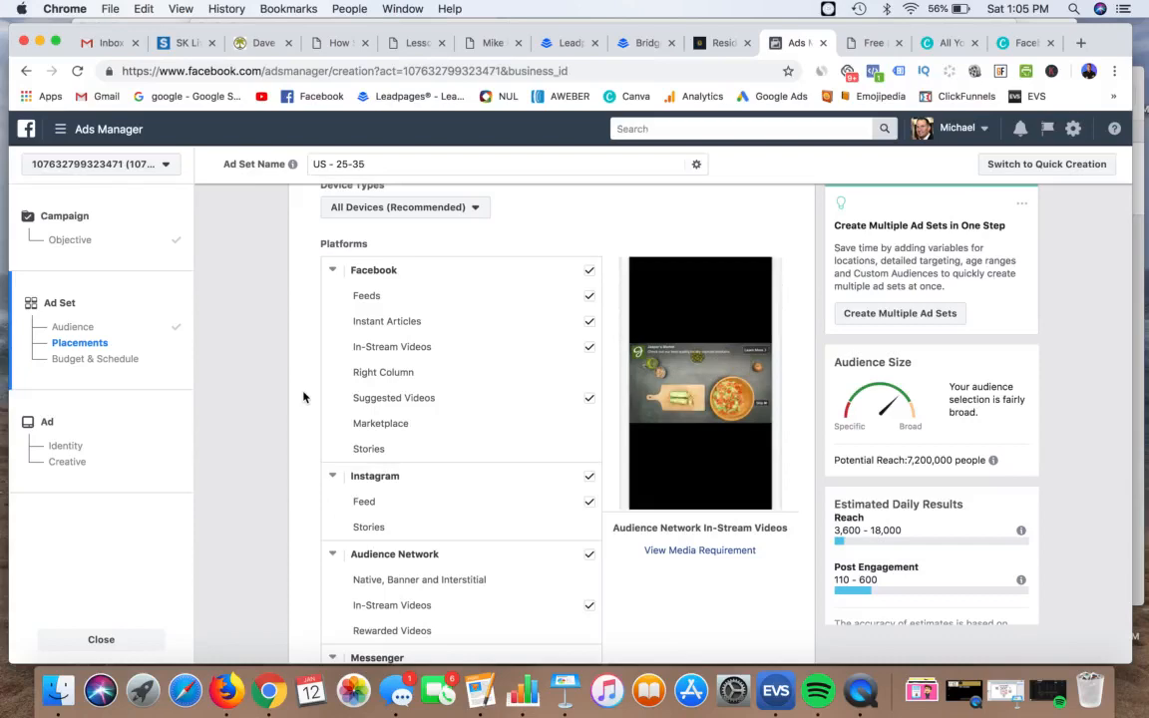
scroll(304, 397, up, 3)
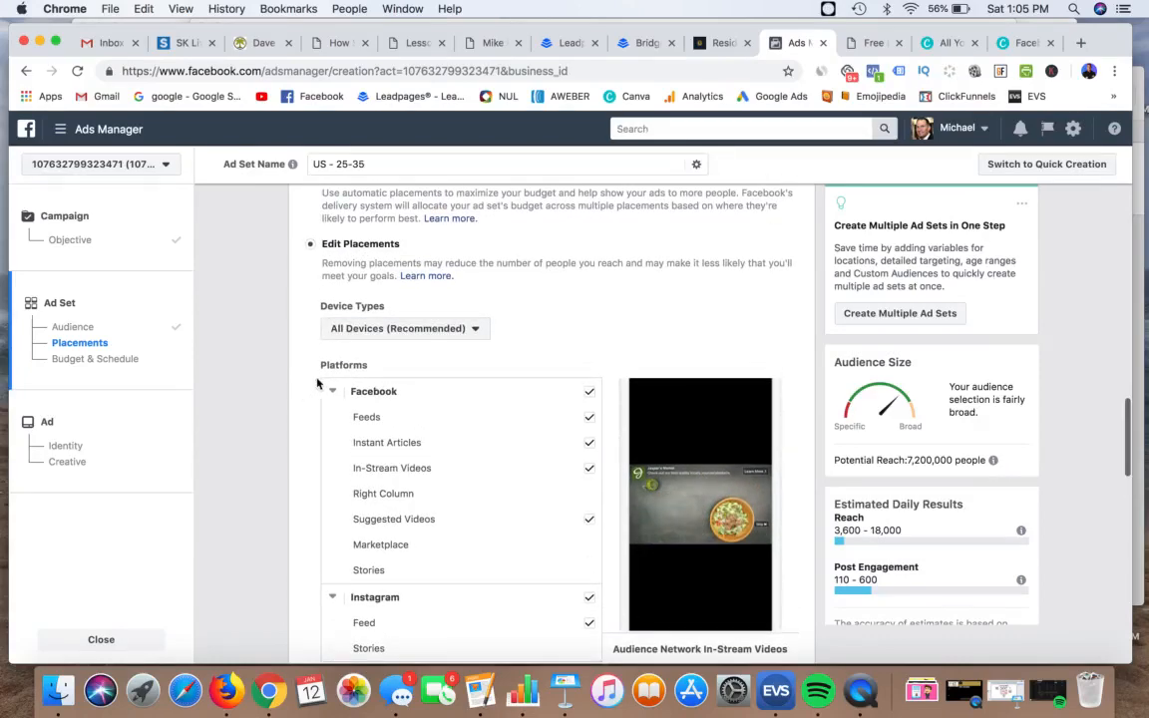
scroll(317, 279, up, 3)
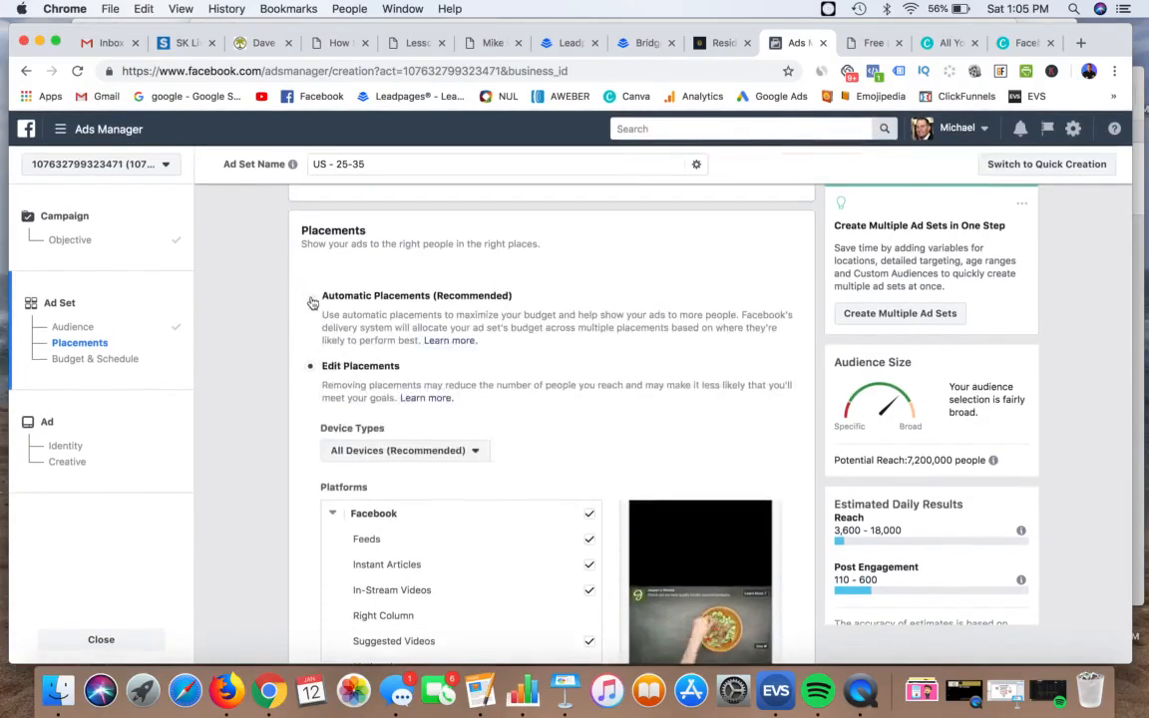
scroll(561, 344, down, 3)
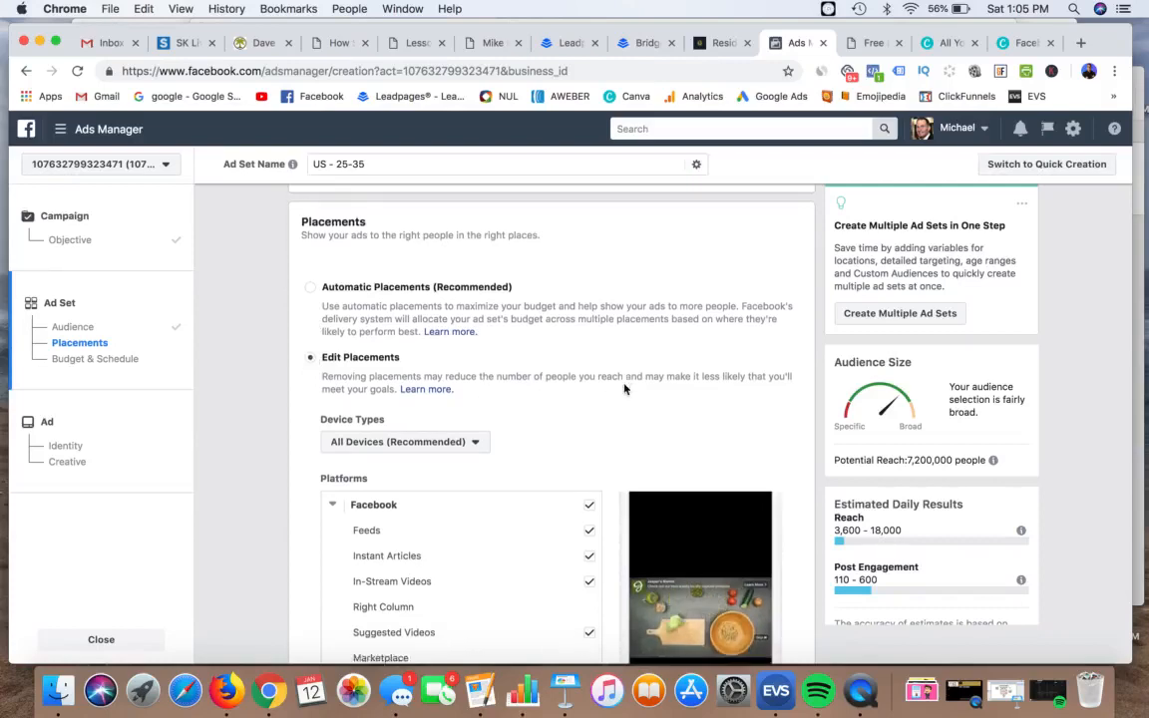
scroll(558, 317, down, 1)
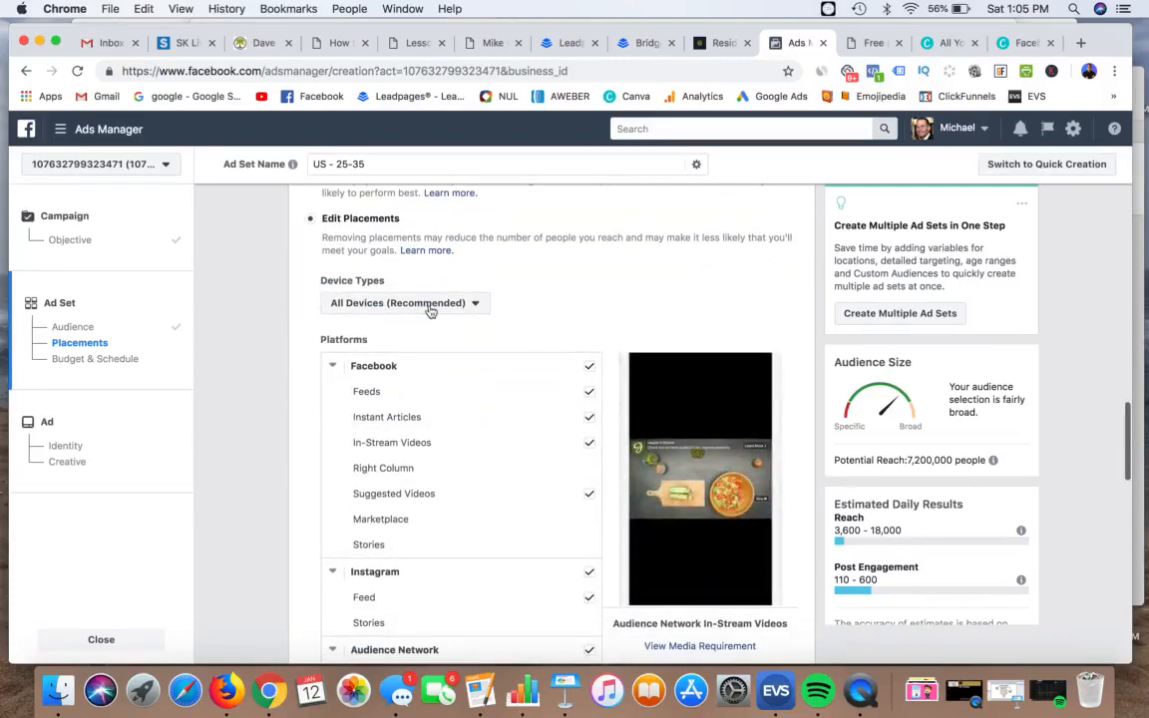
click(458, 304)
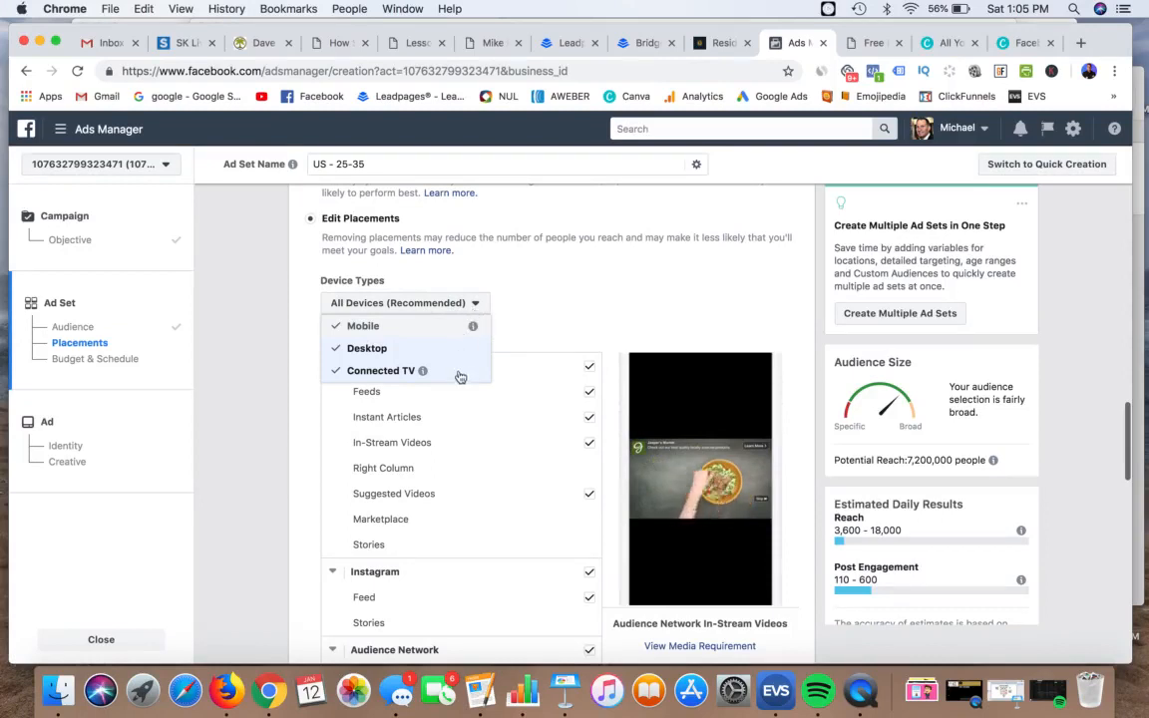
click(533, 299)
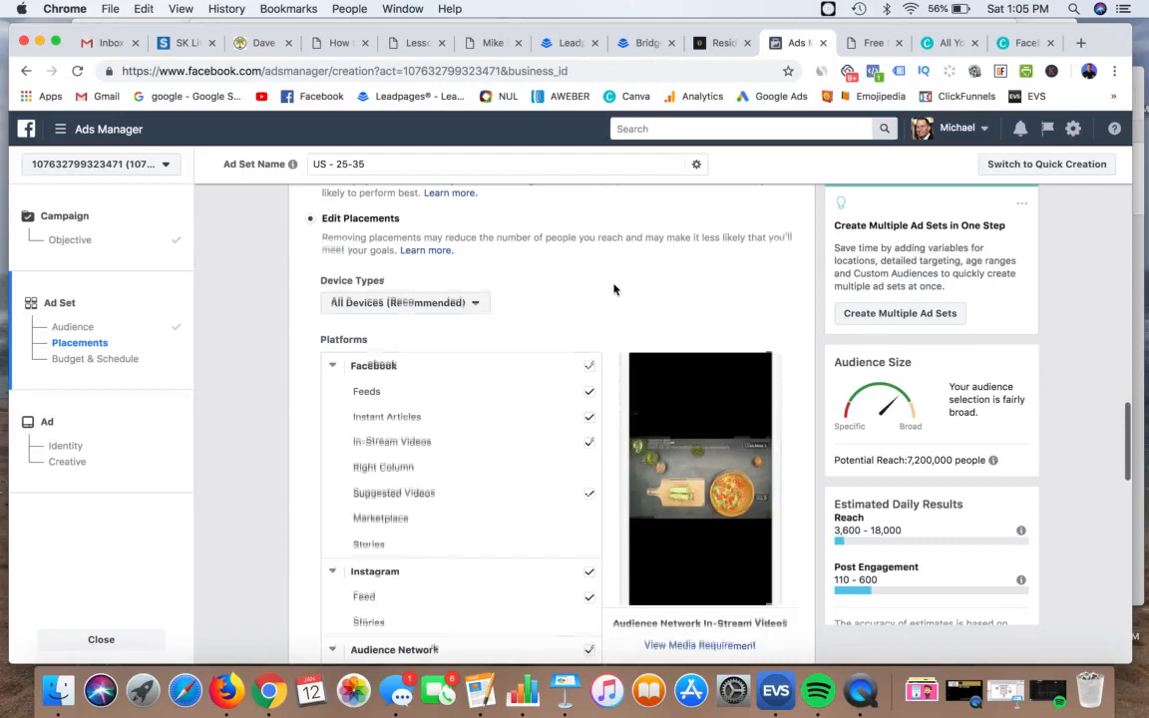
Clear all Facebook placements and re-enable only Feeds
scroll(614, 289, down, 2)
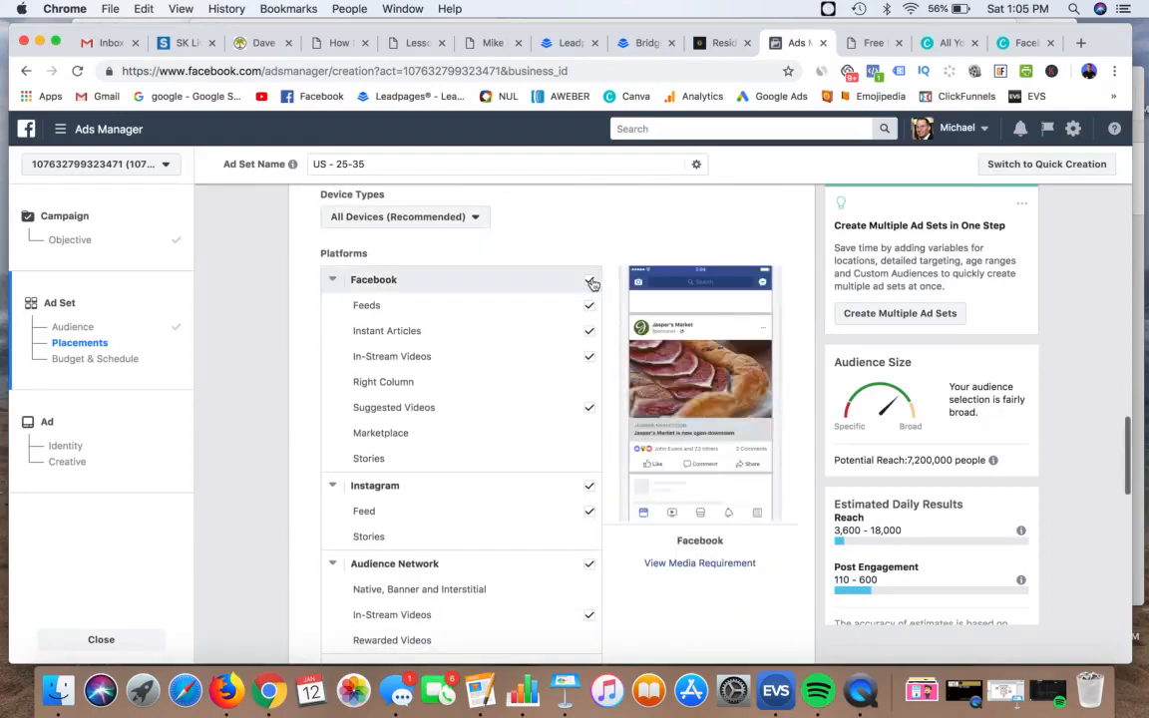
click(590, 281)
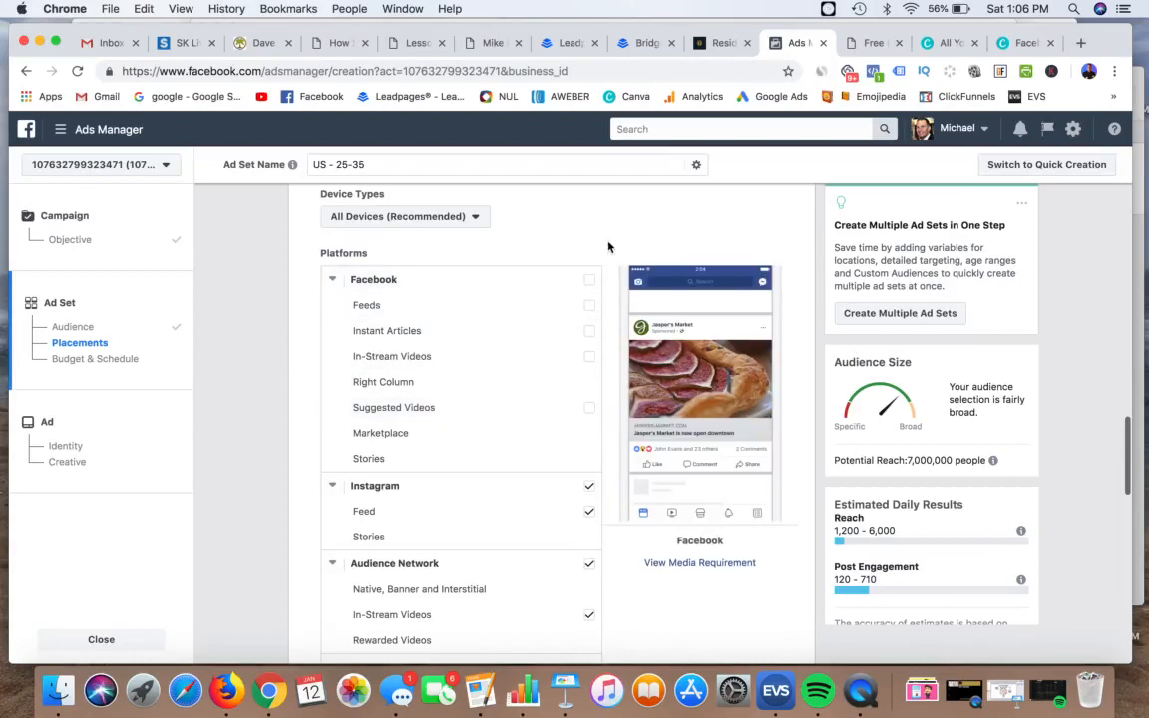
click(589, 308)
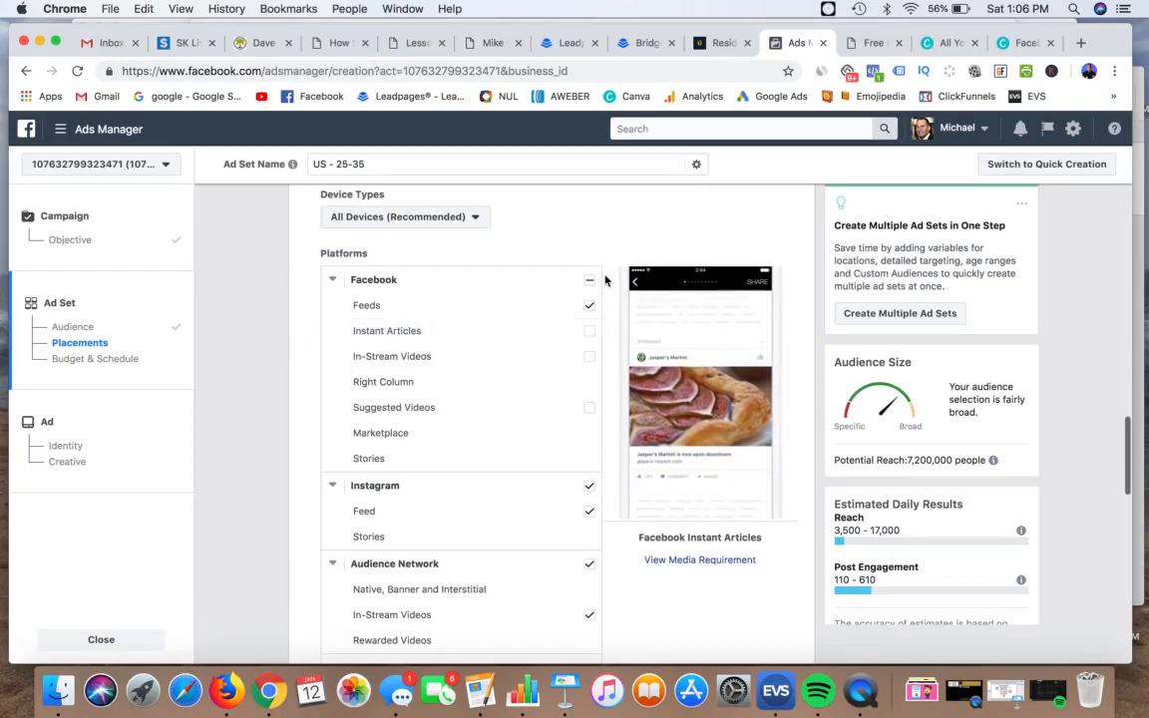
Exclude the Audience Network from the ad set's placements
scroll(603, 317, down, 3)
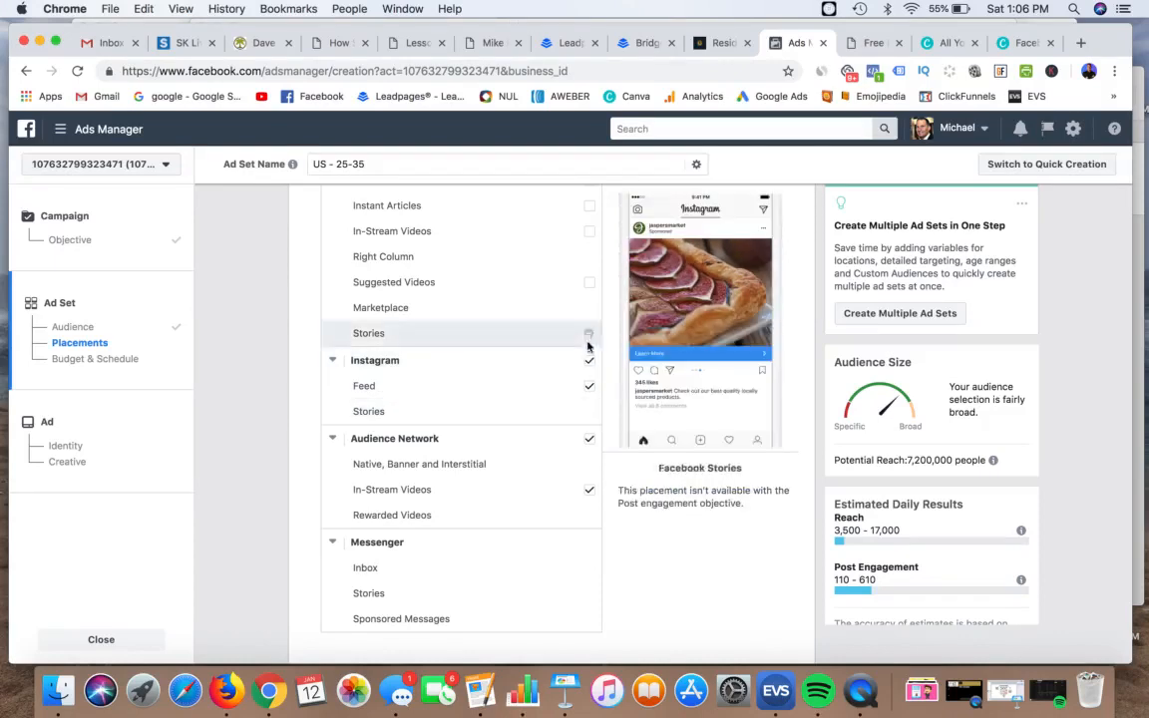
click(589, 442)
scroll(611, 516, up, 3)
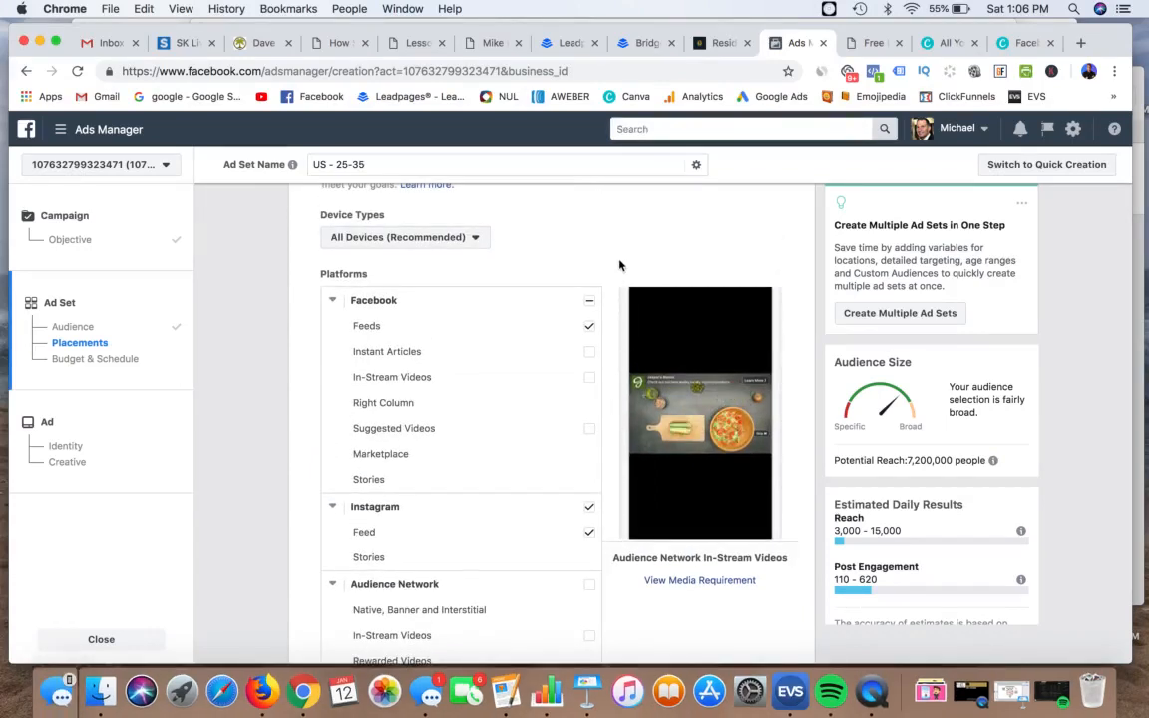
scroll(615, 254, down, 1)
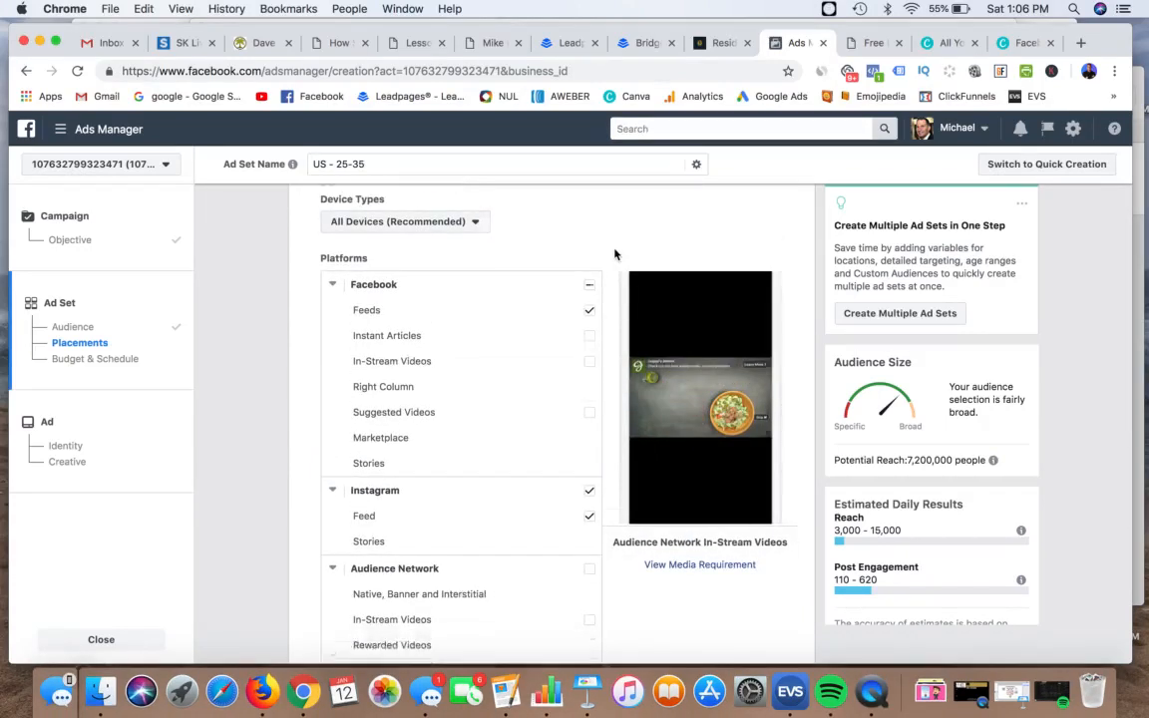
scroll(613, 257, down, 2)
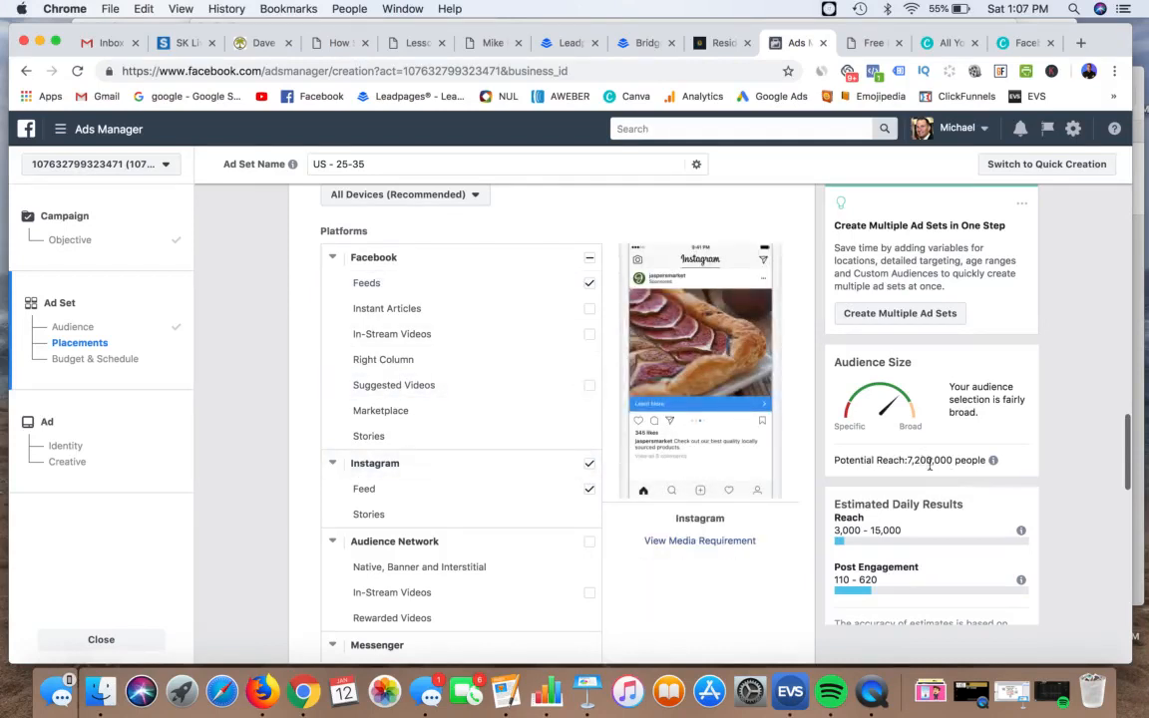
Change the ad set's budget type to Lifetime Budget and set the amount to $20.00
scroll(624, 444, down, 5)
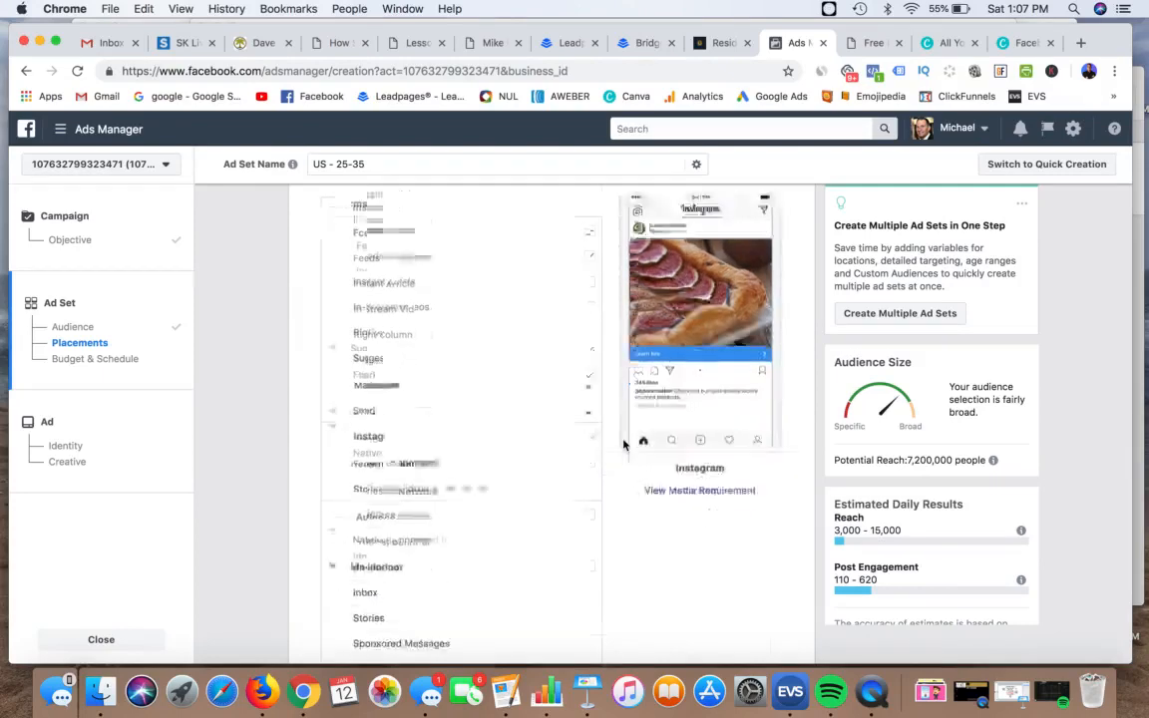
scroll(621, 437, down, 2)
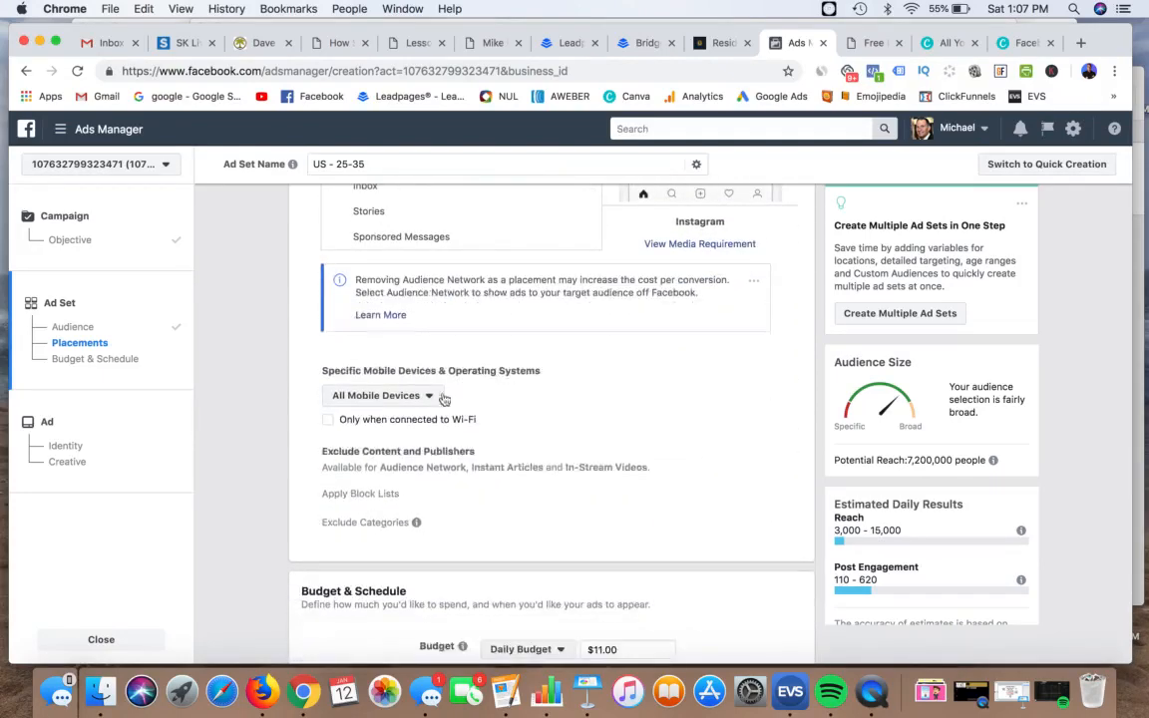
scroll(596, 382, down, 3)
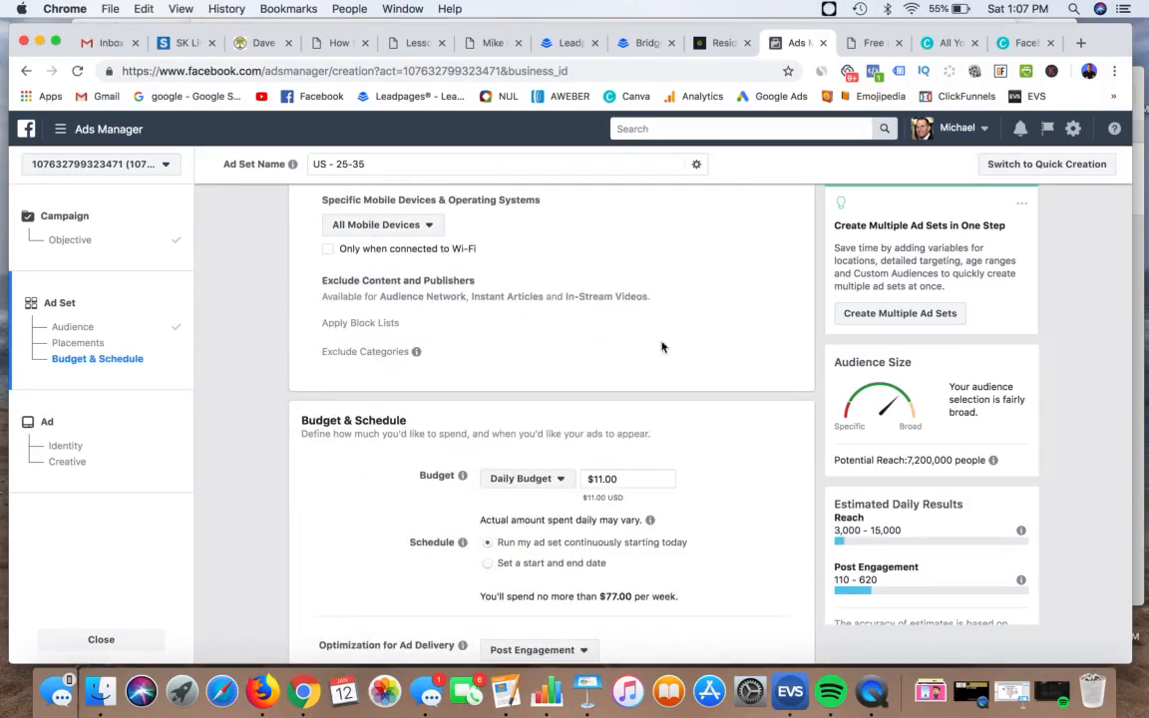
scroll(718, 333, down, 3)
scroll(716, 332, down, 1)
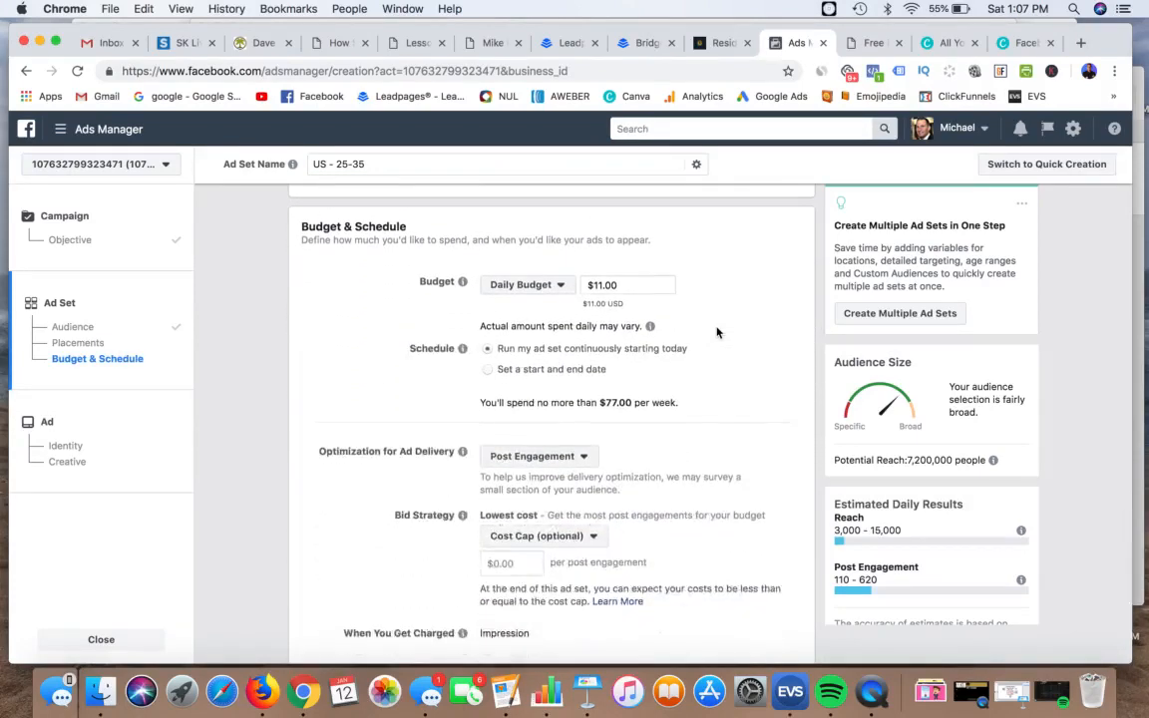
click(540, 290)
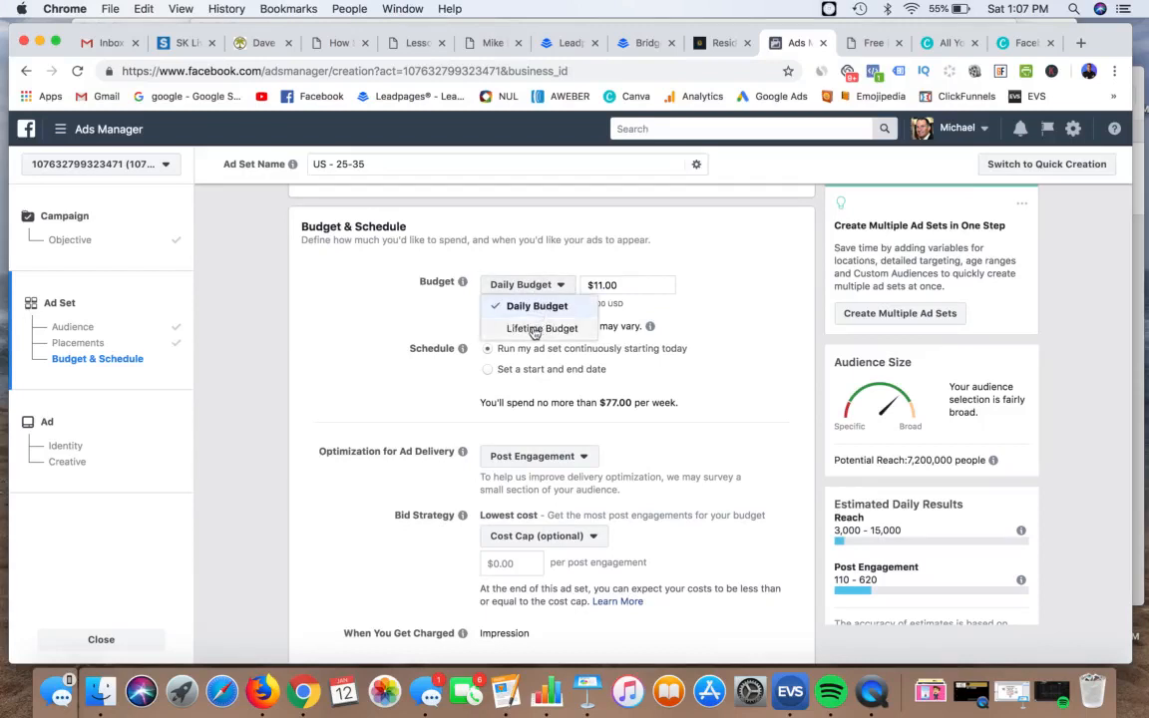
click(535, 329)
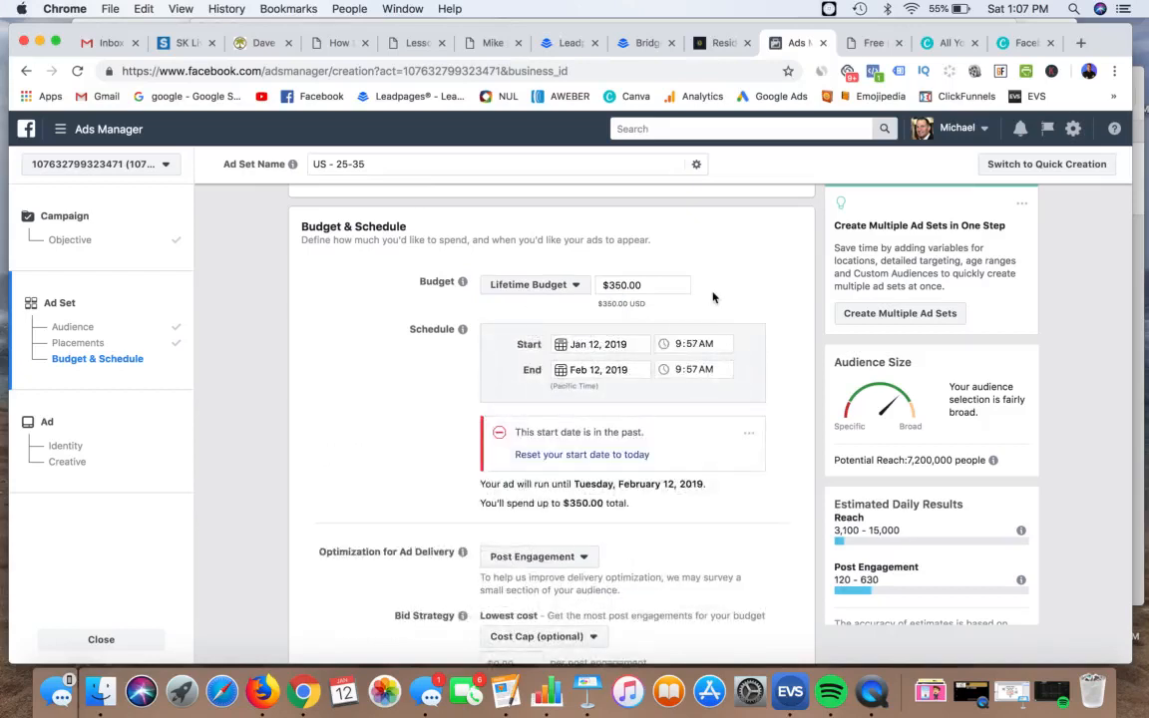
click(620, 286)
key(BackSpace)
key(BackSpace)
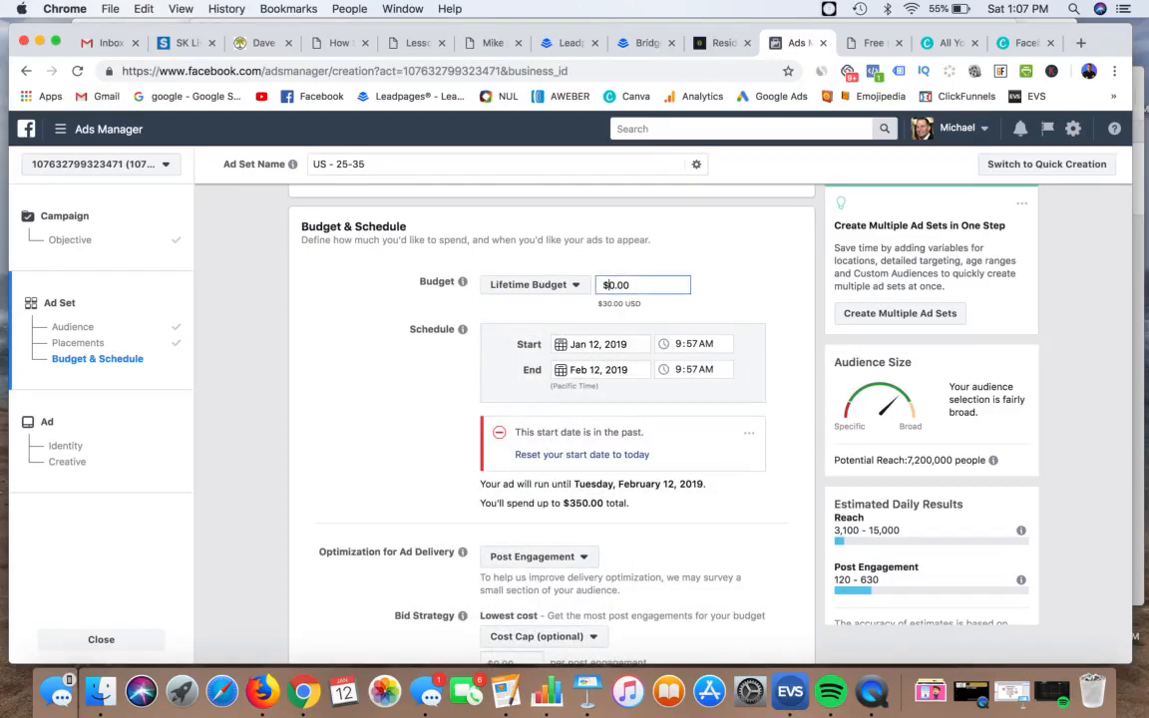
text(2)
click(780, 284)
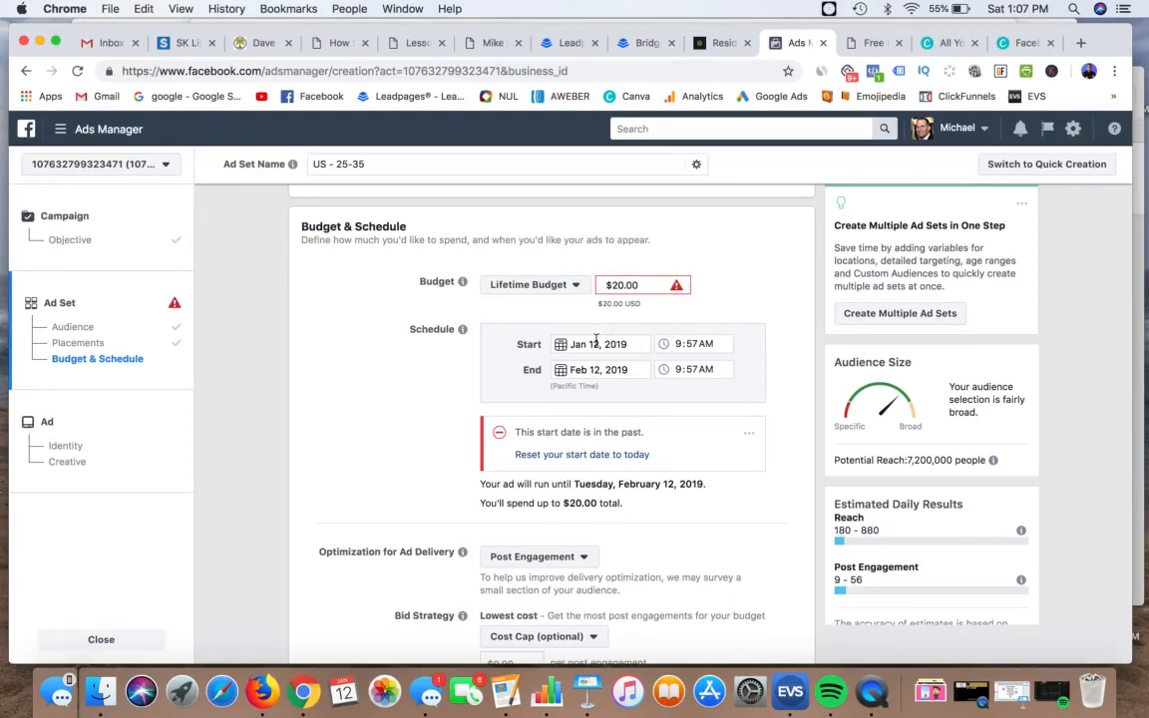
Set the schedule's end date to Jan 16, 2019 and its start time to 9:57 PM
mouse_move(677, 287)
click(616, 370)
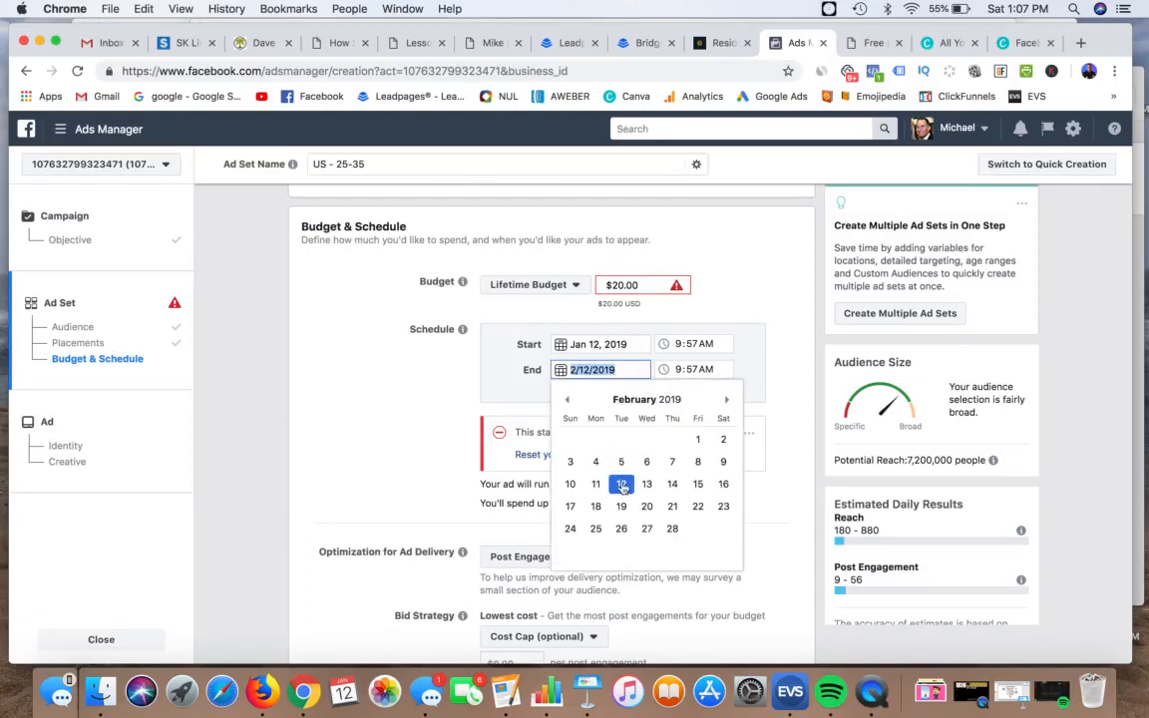
click(568, 400)
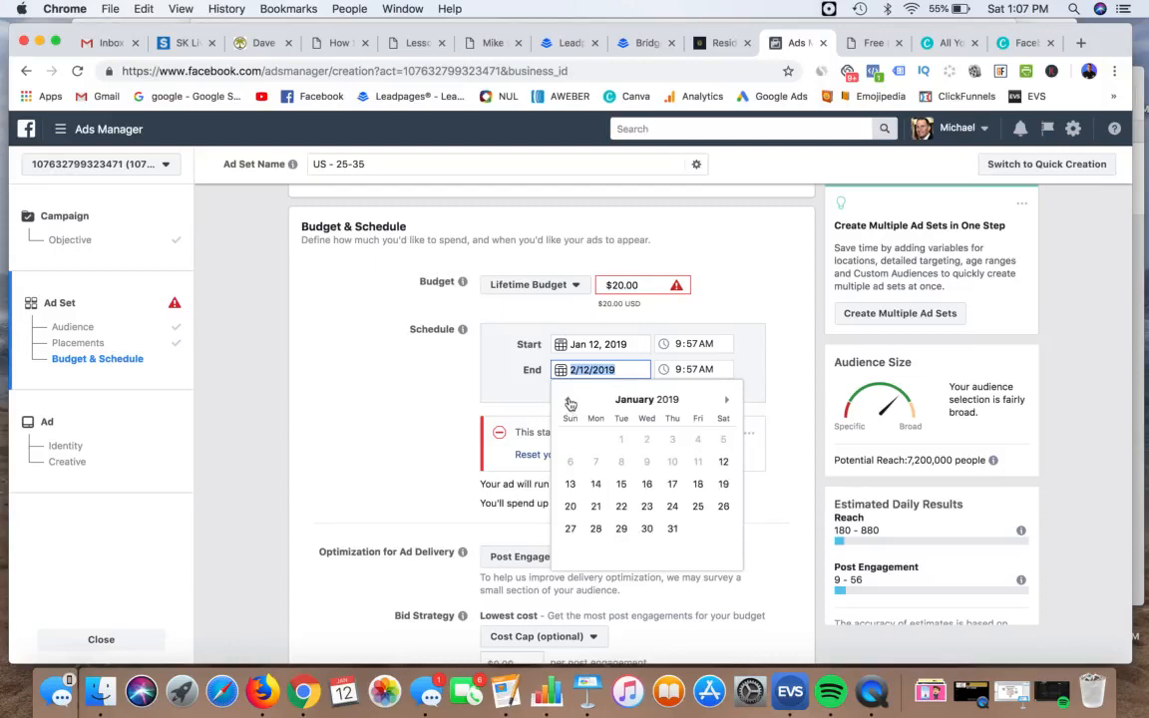
click(648, 485)
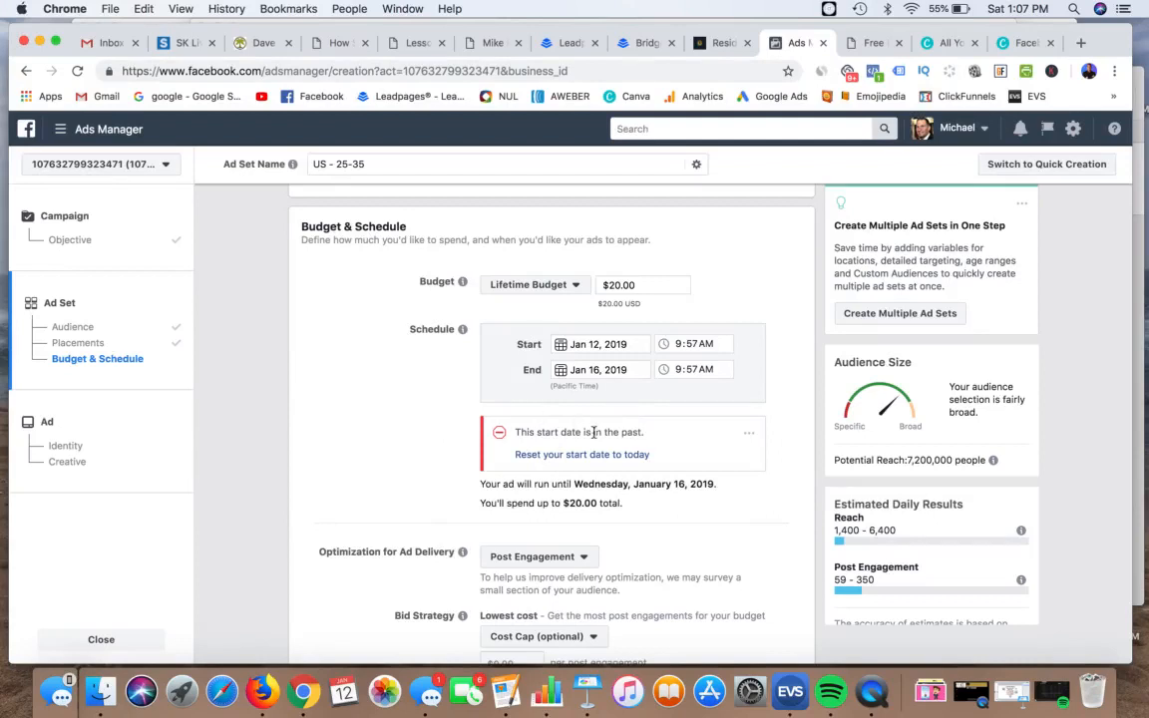
click(710, 345)
key(p)
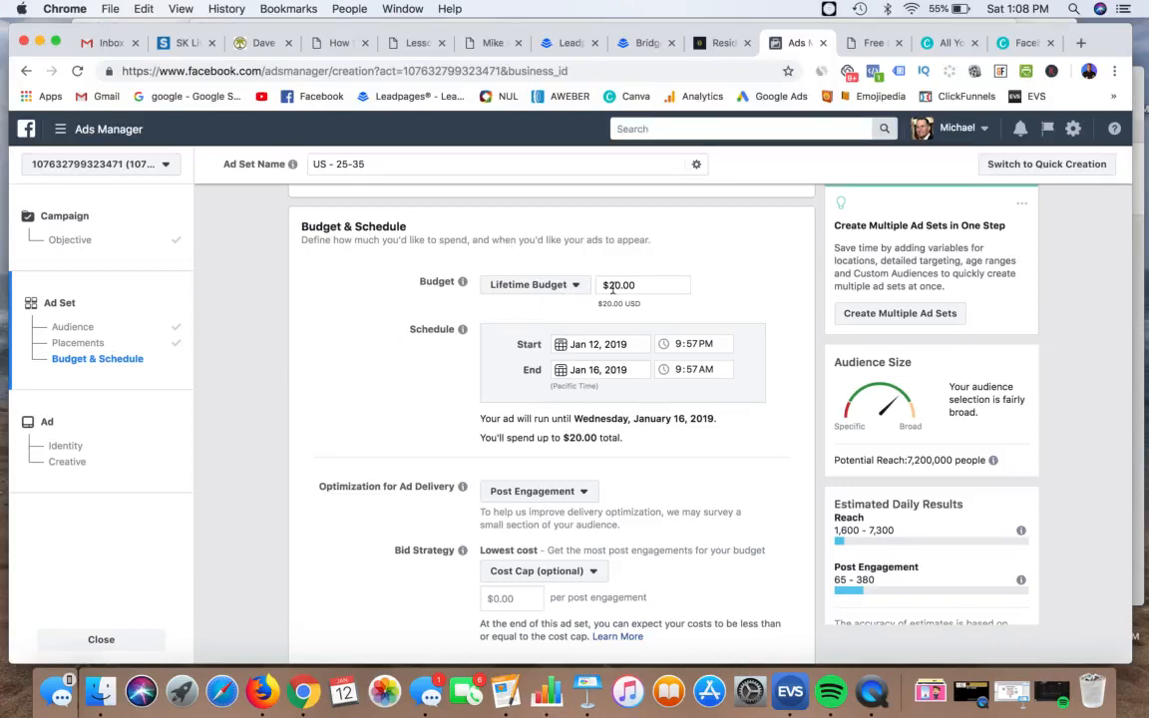
Compare the Daily Budget and Lifetime Budget options, leaving the ad set on Daily Budget
click(569, 289)
click(554, 306)
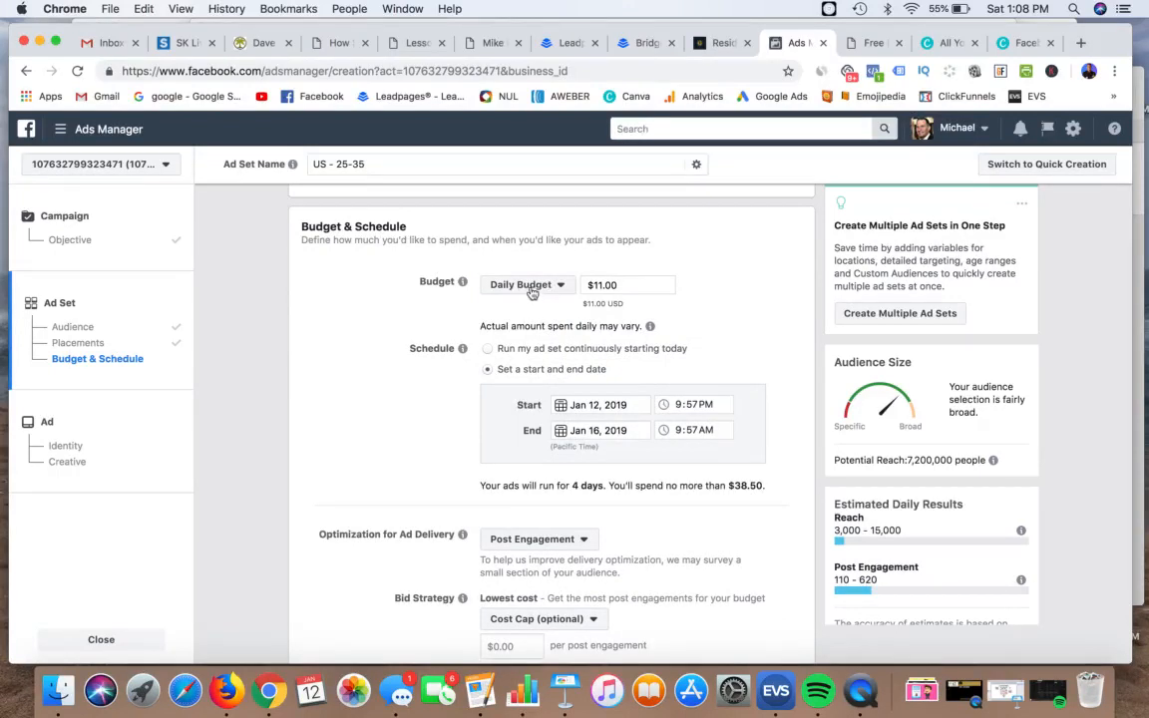
click(531, 289)
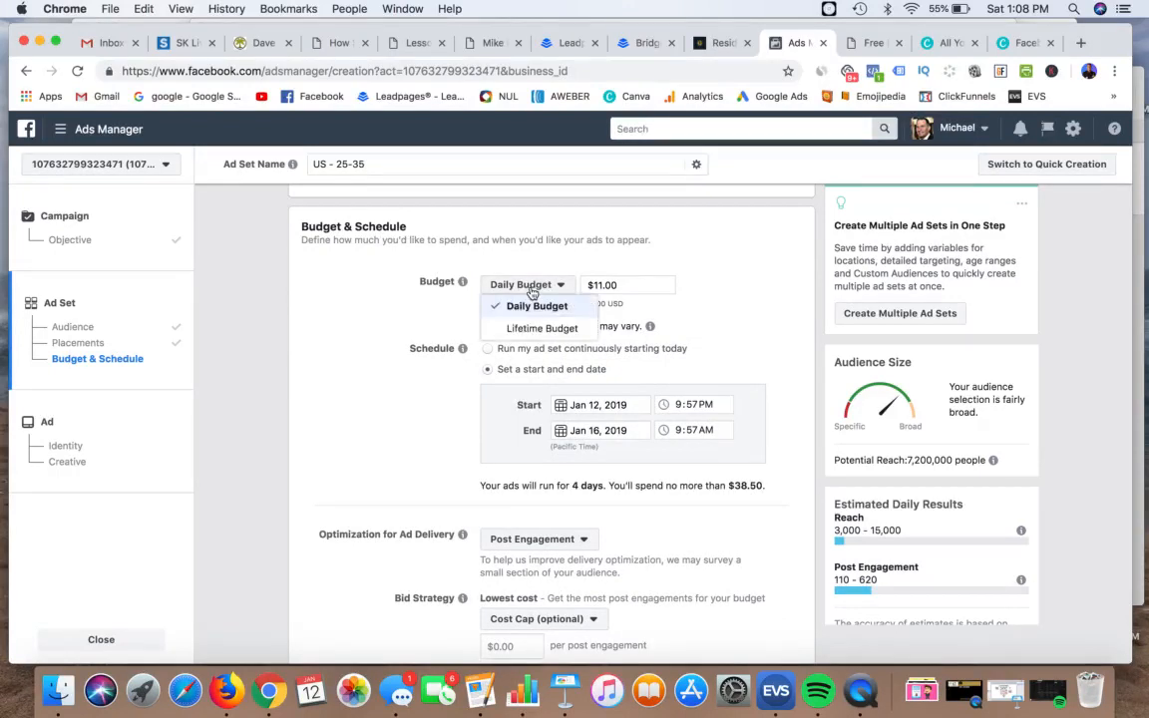
click(529, 330)
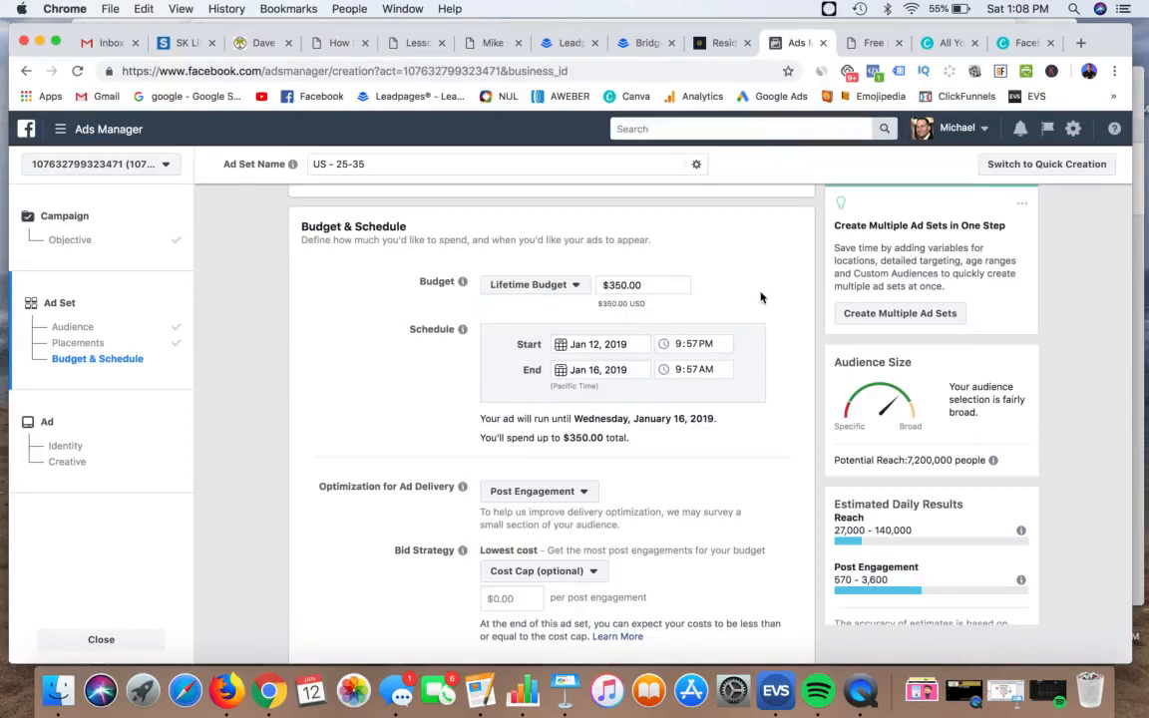
click(566, 291)
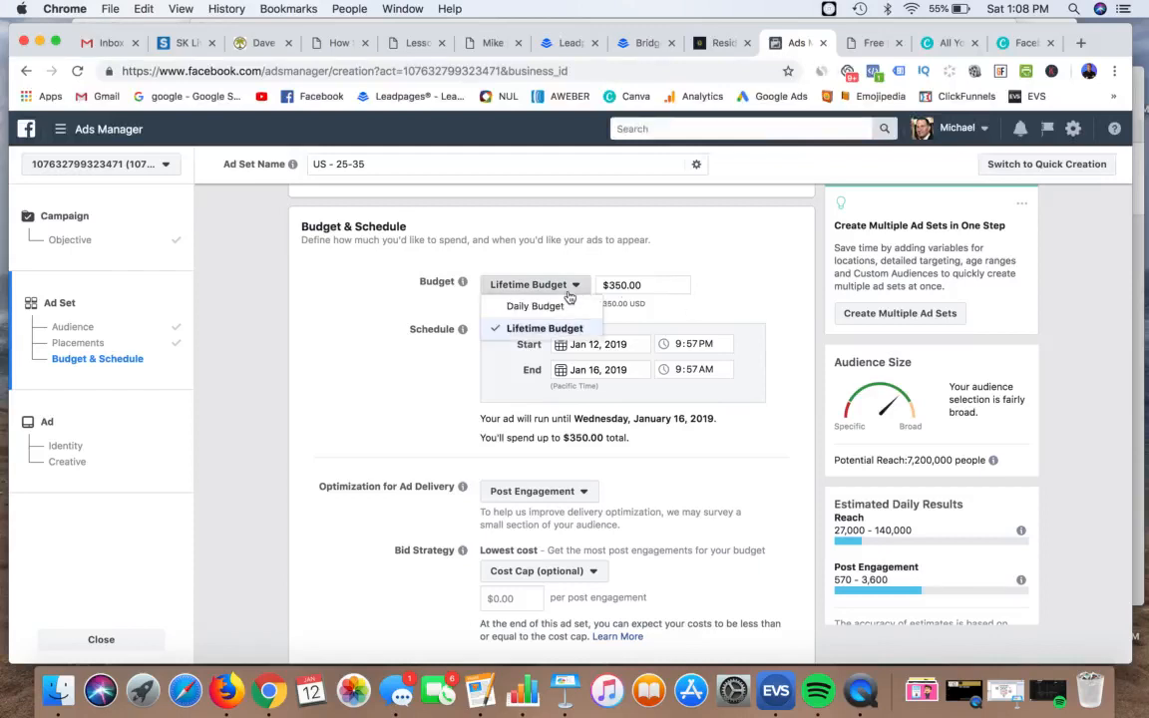
click(547, 305)
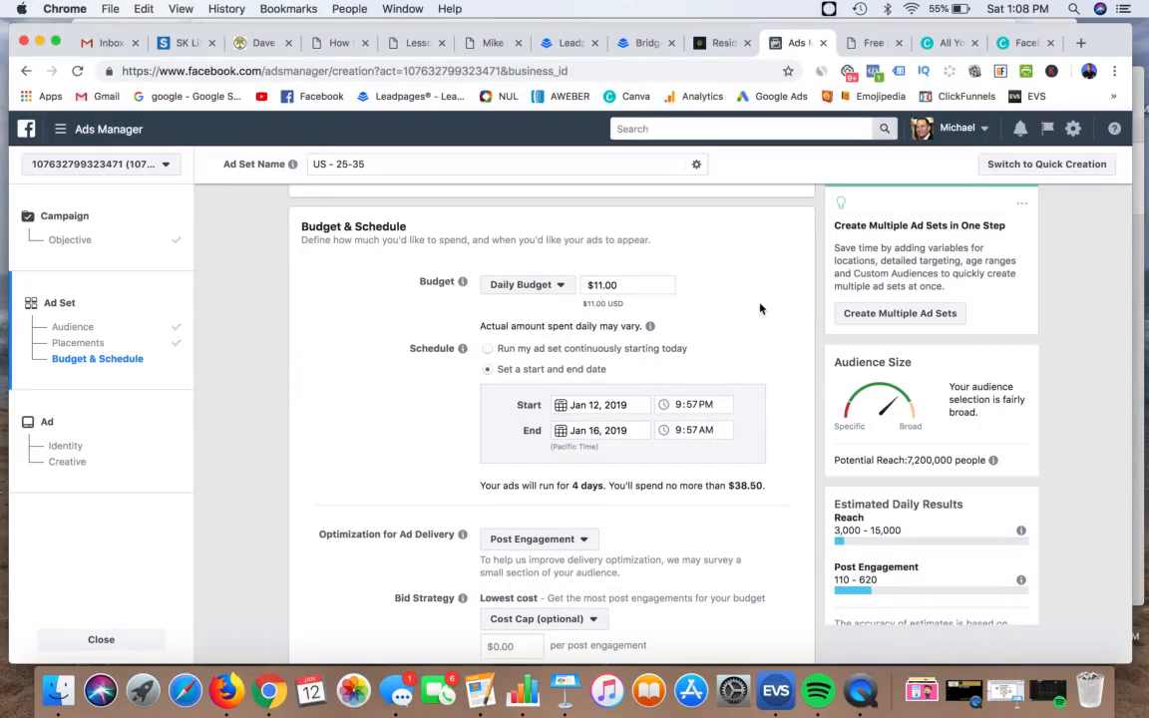
click(534, 290)
click(533, 267)
scroll(757, 286, down, 2)
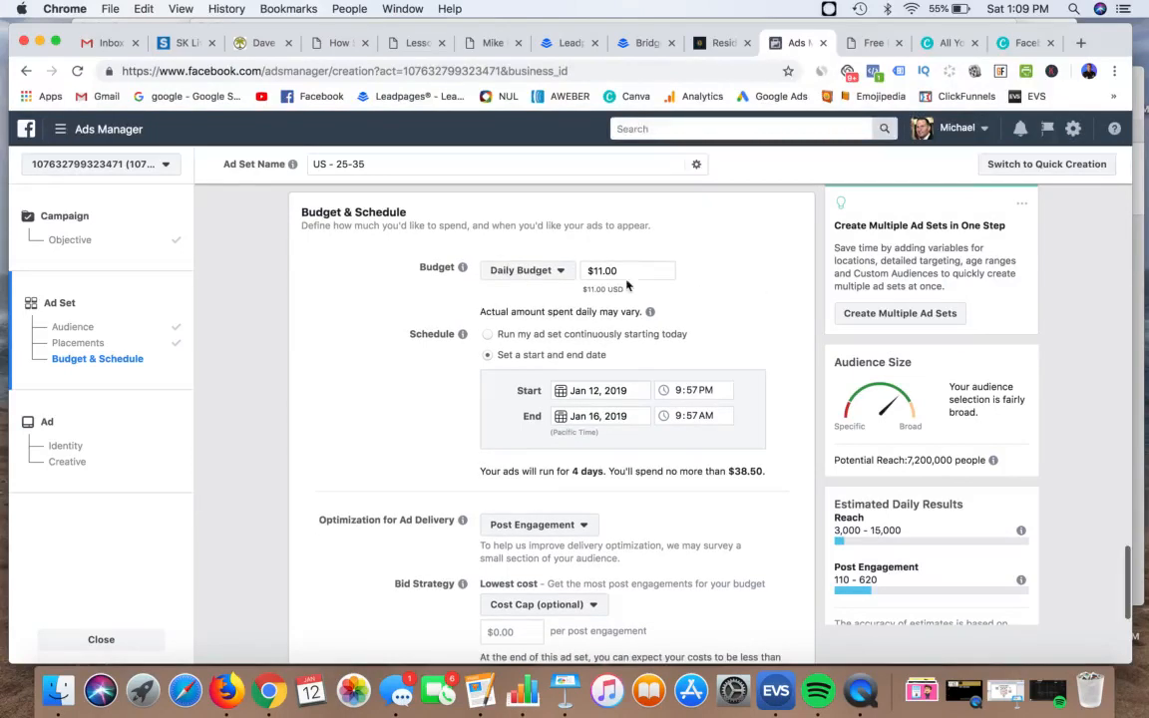
scroll(777, 279, down, 2)
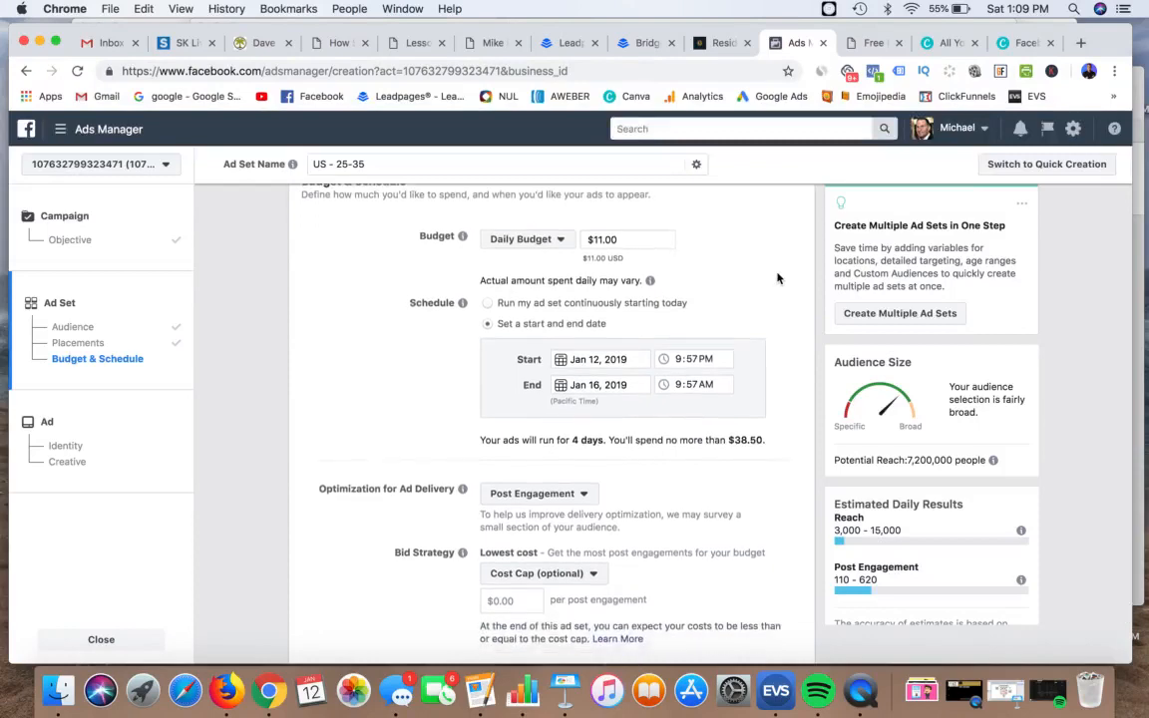
scroll(606, 277, up, 3)
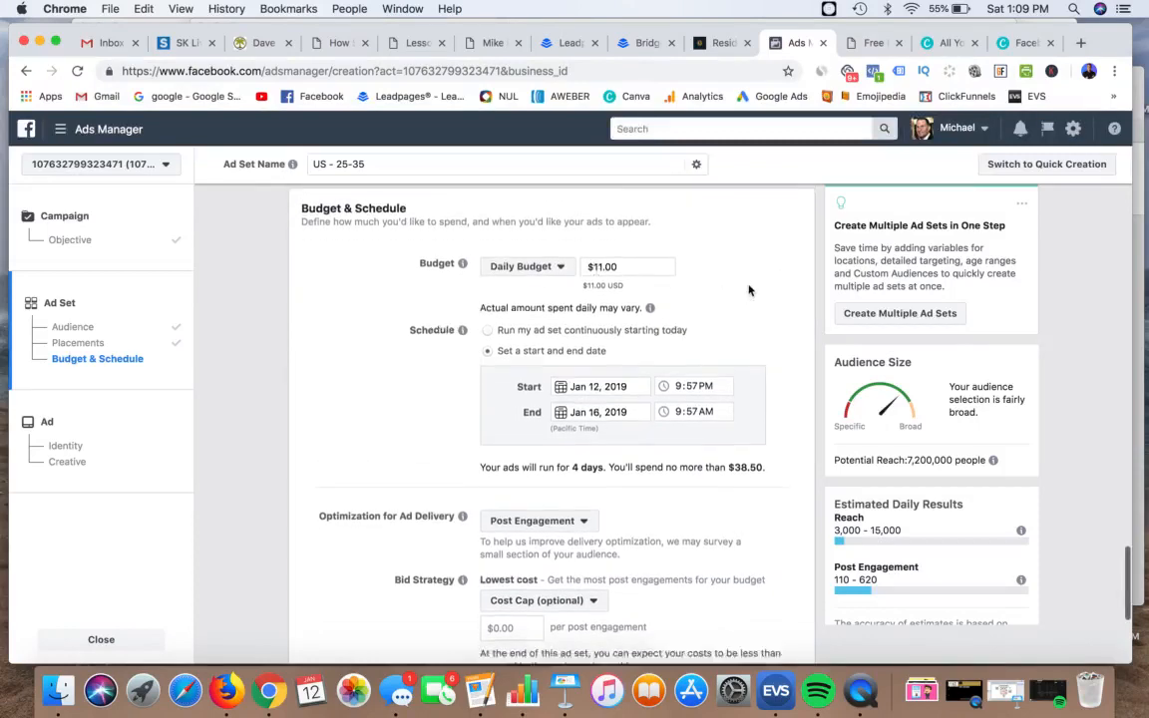
Keep the ad set's delivery optimization and bid settings as they are and continue to the ad setup
scroll(749, 289, down, 5)
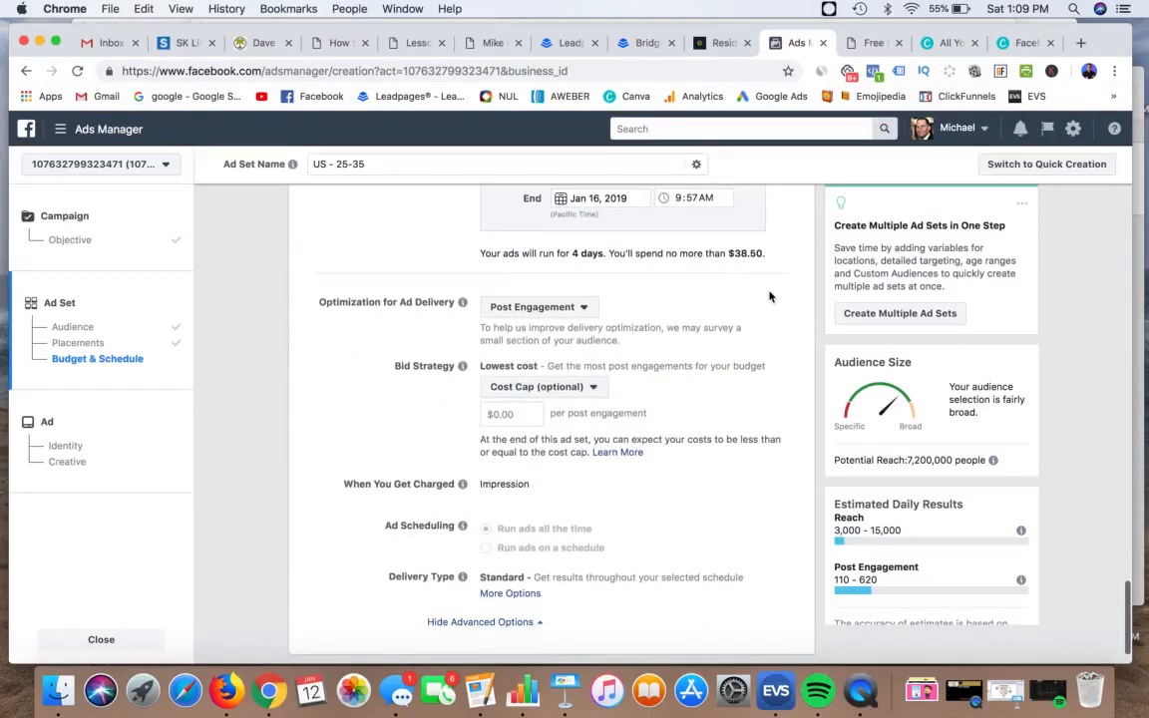
scroll(769, 296, down, 2)
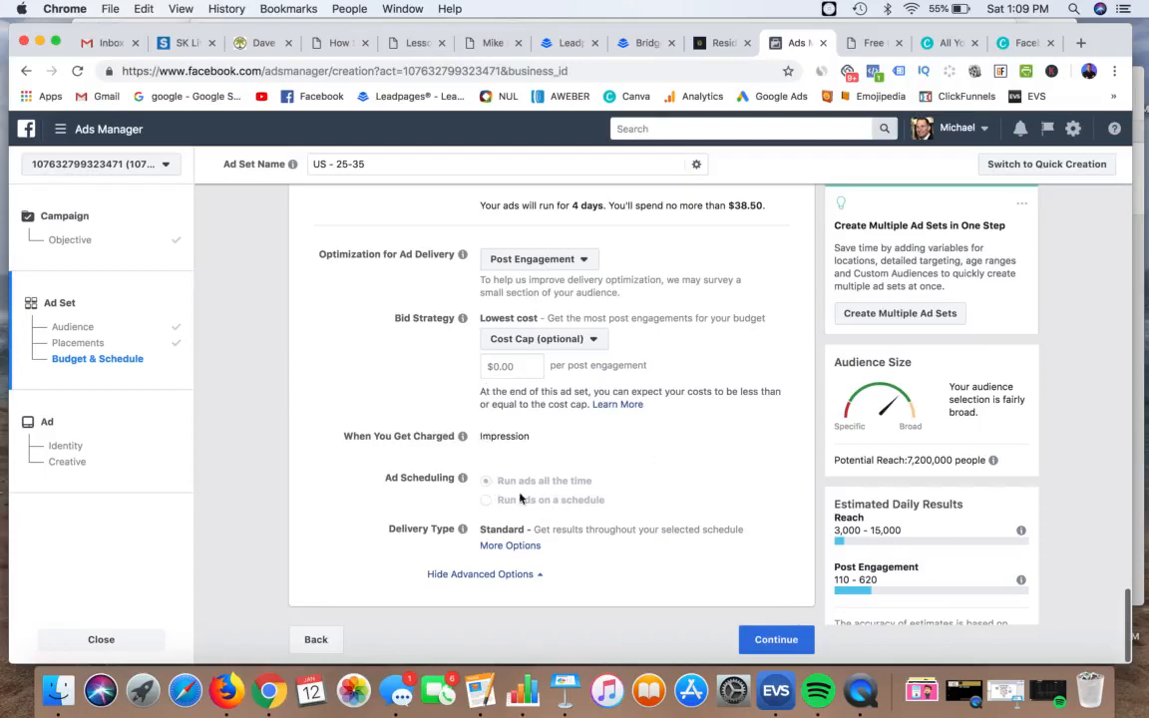
click(776, 639)
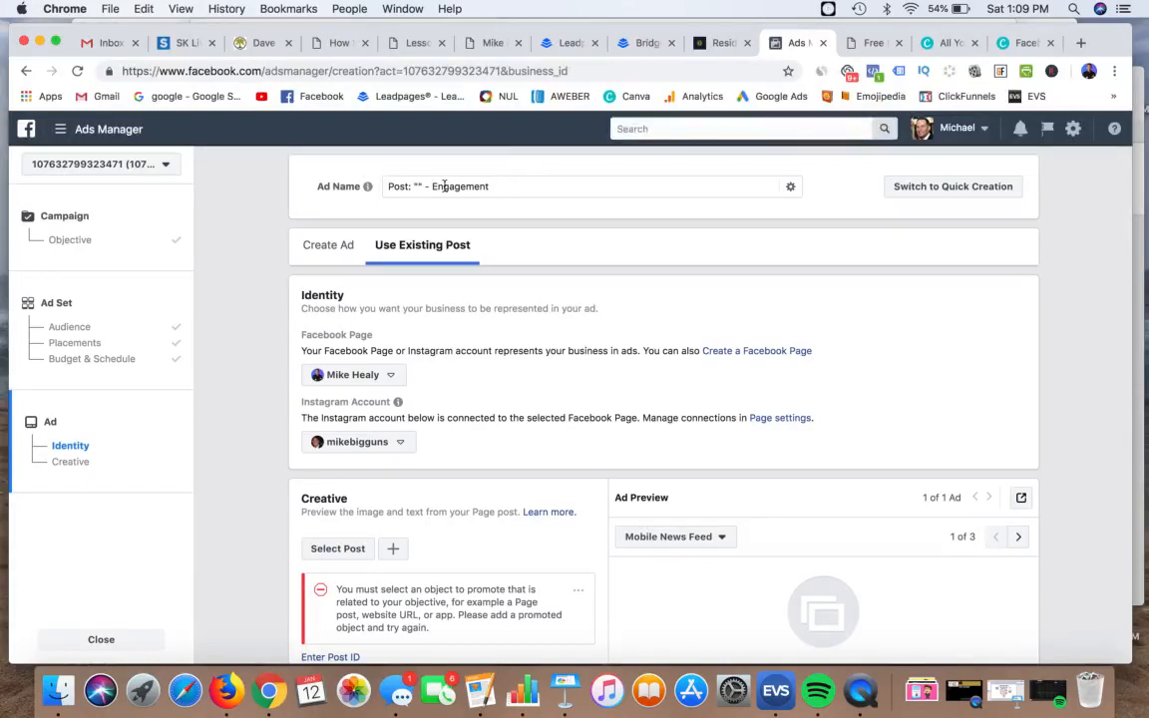
Examine the ad's identity options, including the list of available Facebook Pages, and the creative section for an existing post
scroll(419, 321, down, 2)
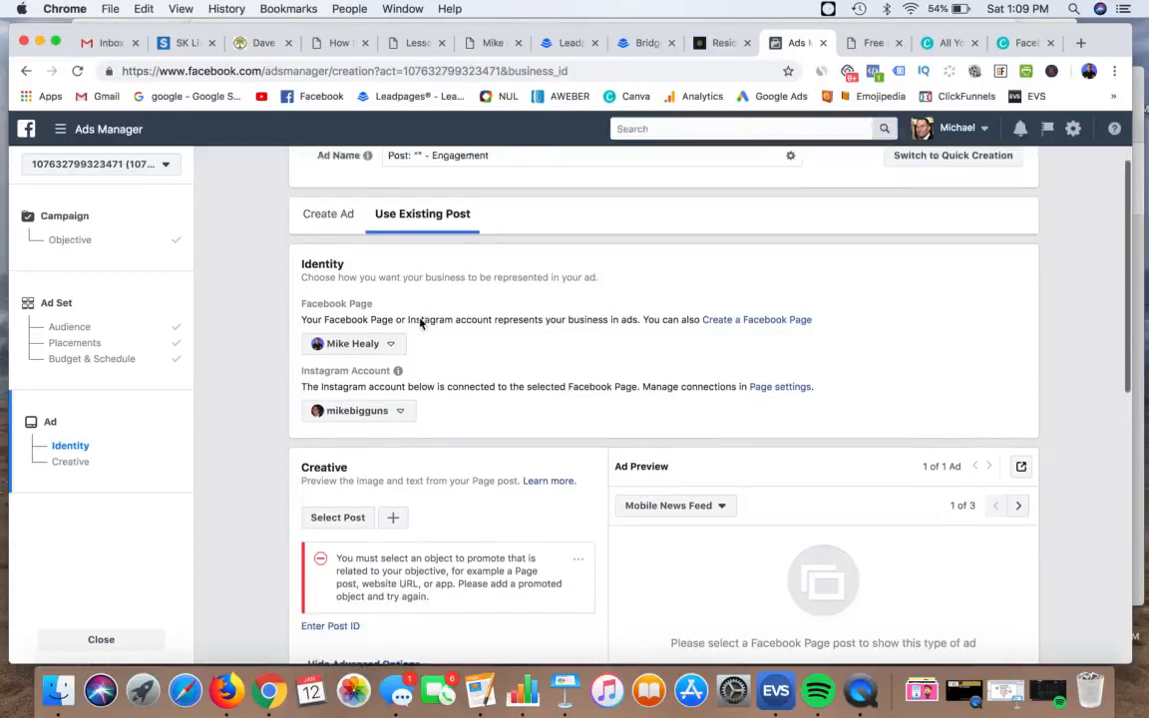
scroll(389, 277, down, 3)
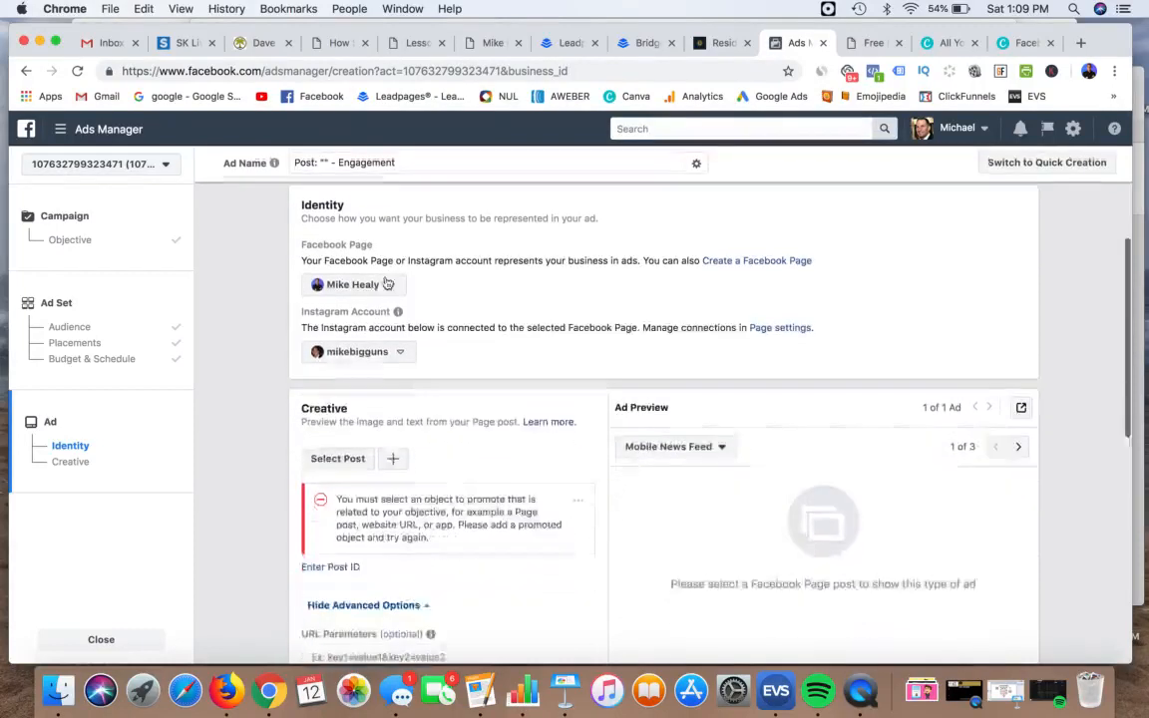
click(391, 287)
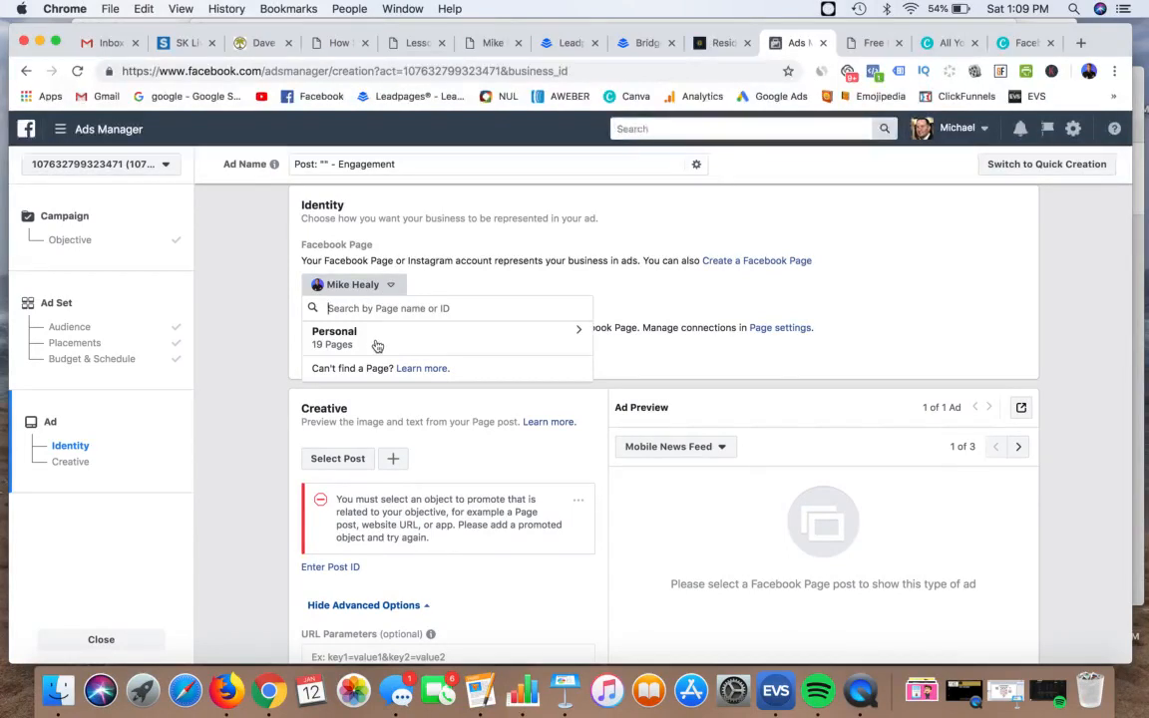
click(452, 285)
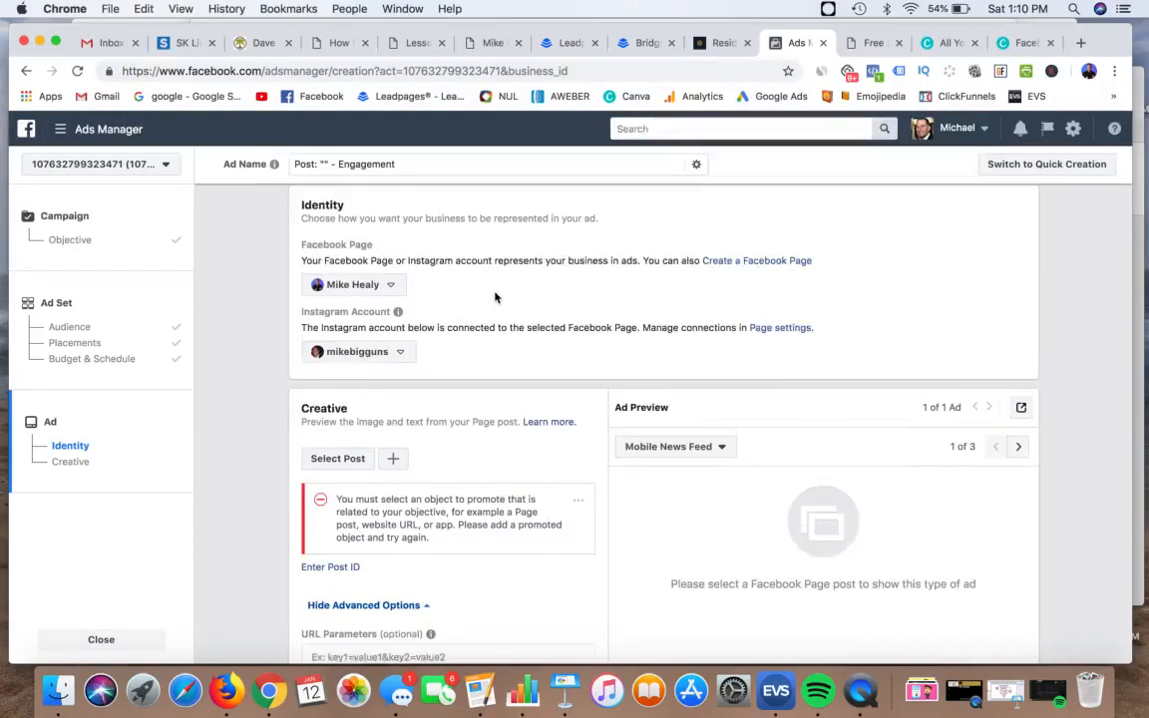
scroll(495, 297, down, 2)
scroll(494, 297, up, 2)
scroll(489, 278, down, 3)
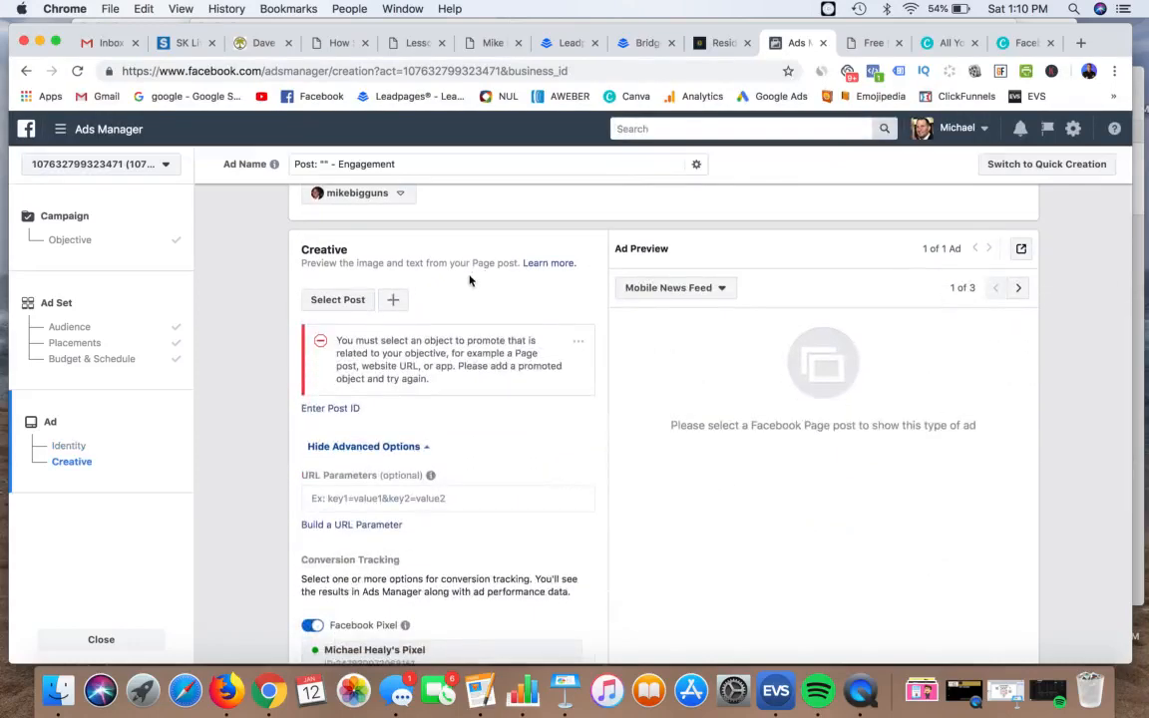
scroll(463, 279, down, 1)
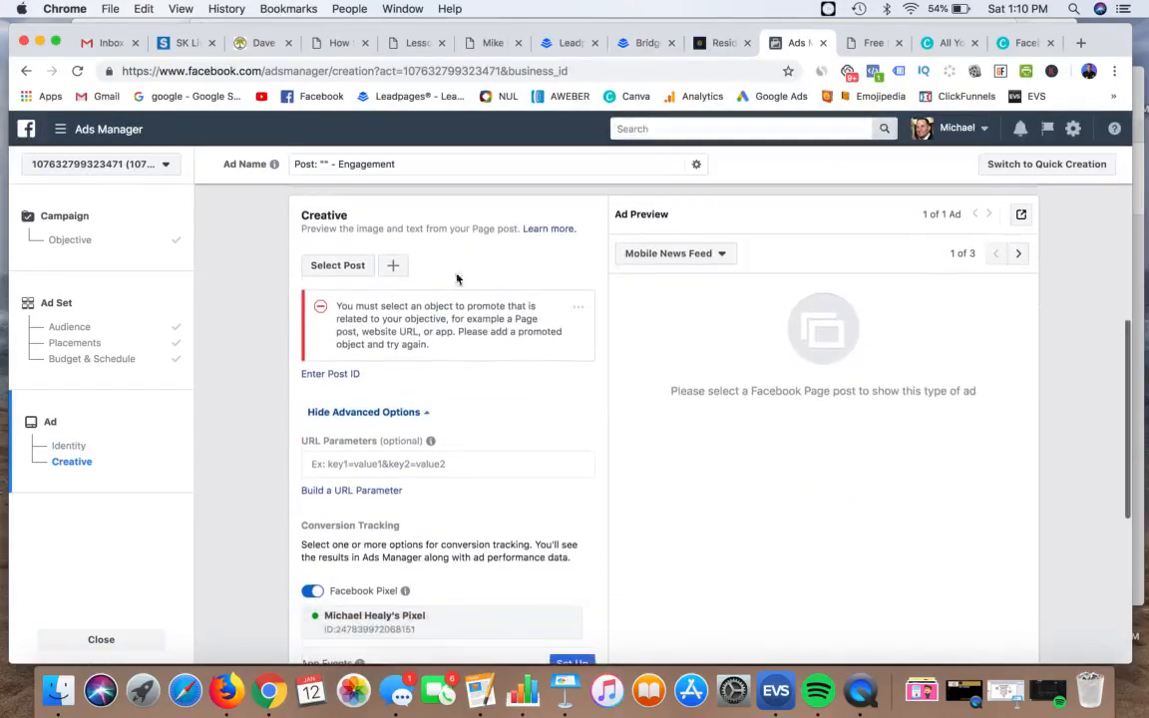
scroll(462, 252, down, 1)
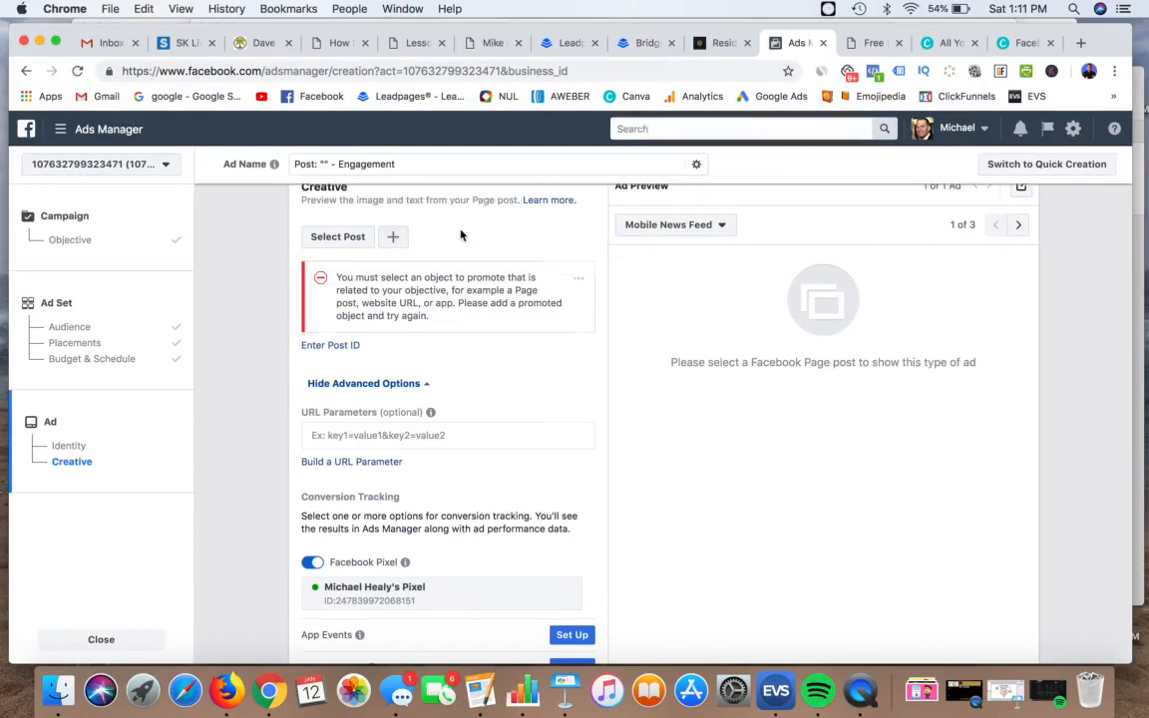
scroll(461, 236, up, 2)
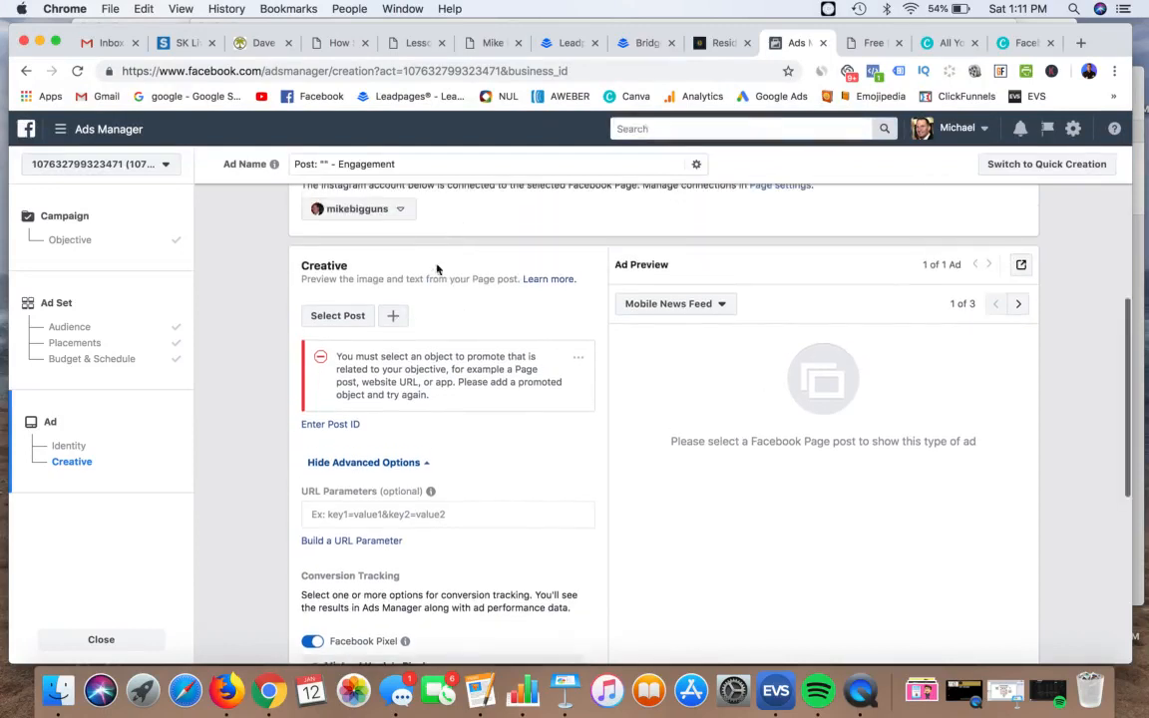
Choose the Nov 5, 2018 Facebook Page post "Did you know?... Many health practitioners are now recommending this product" as the ad's creative
click(333, 317)
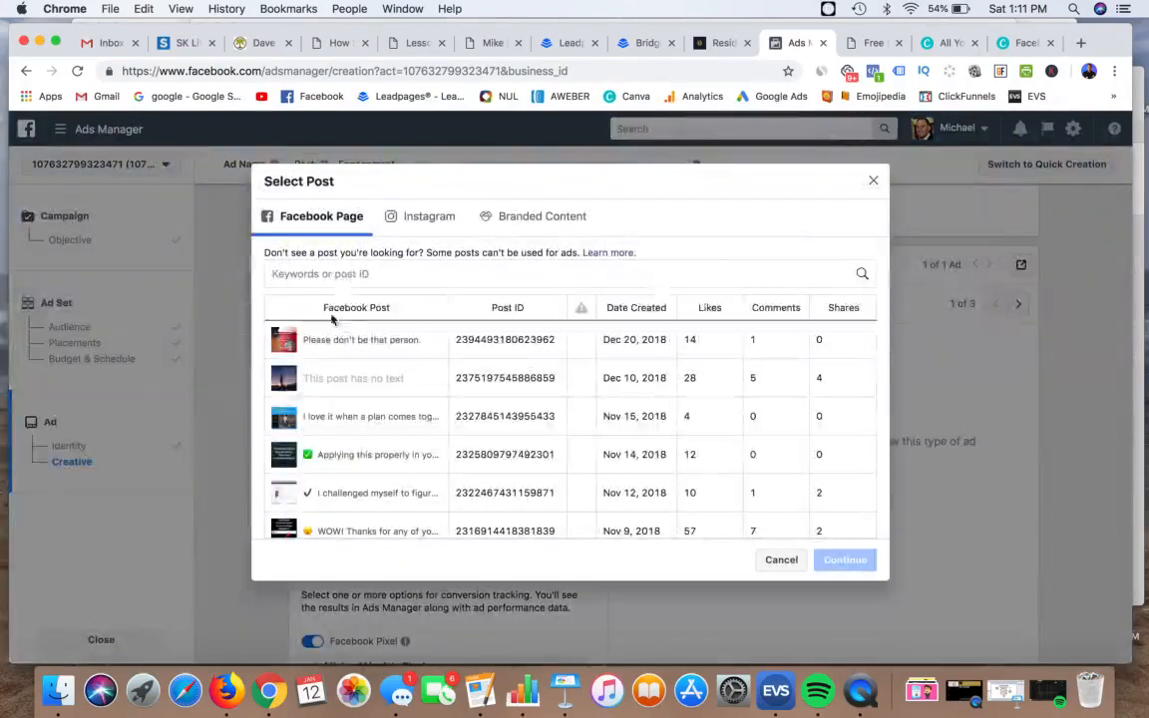
scroll(339, 358, down, 2)
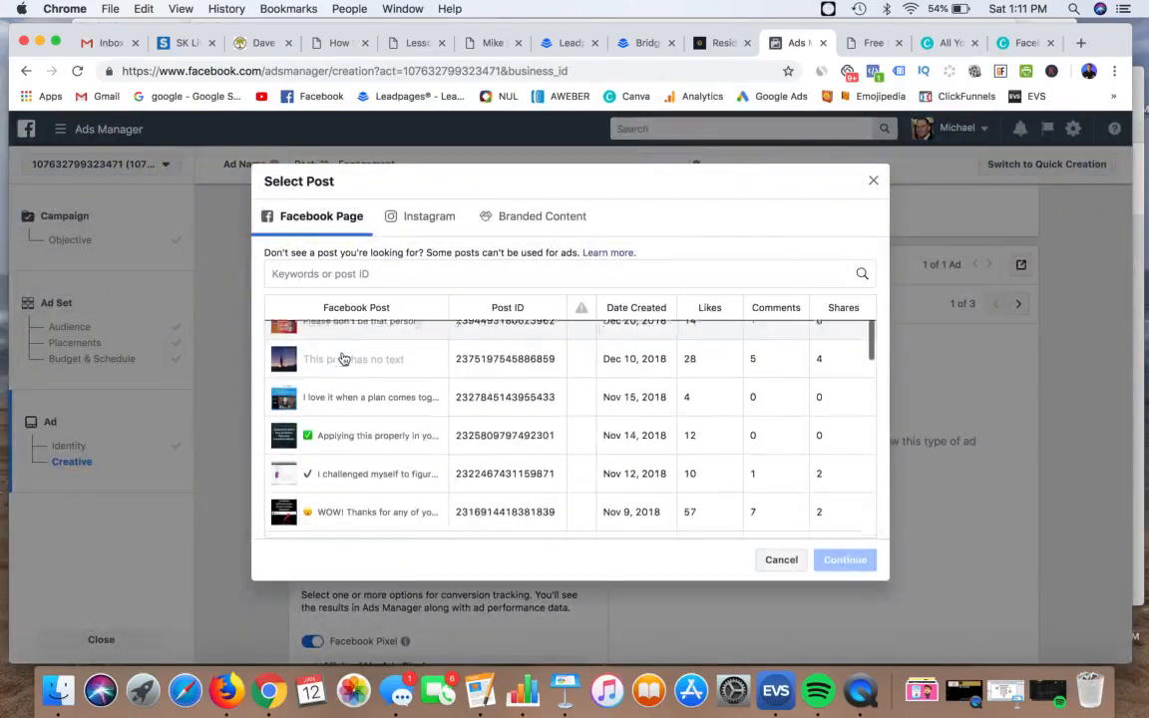
scroll(342, 358, down, 5)
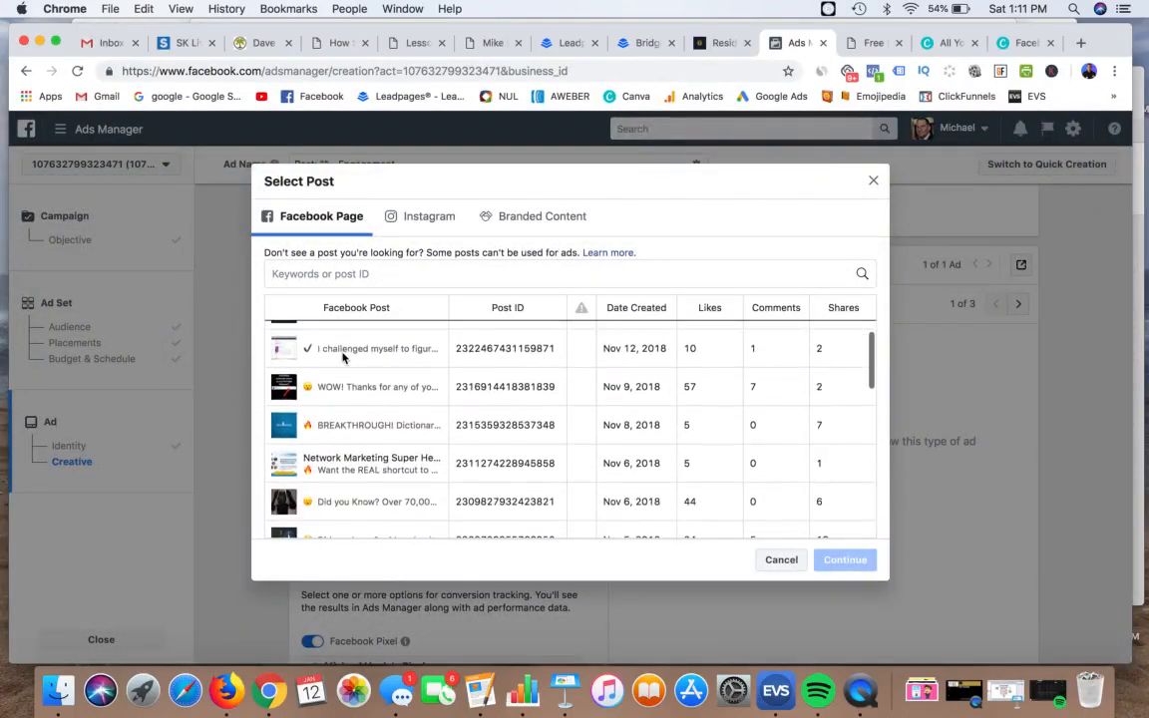
scroll(343, 358, down, 2)
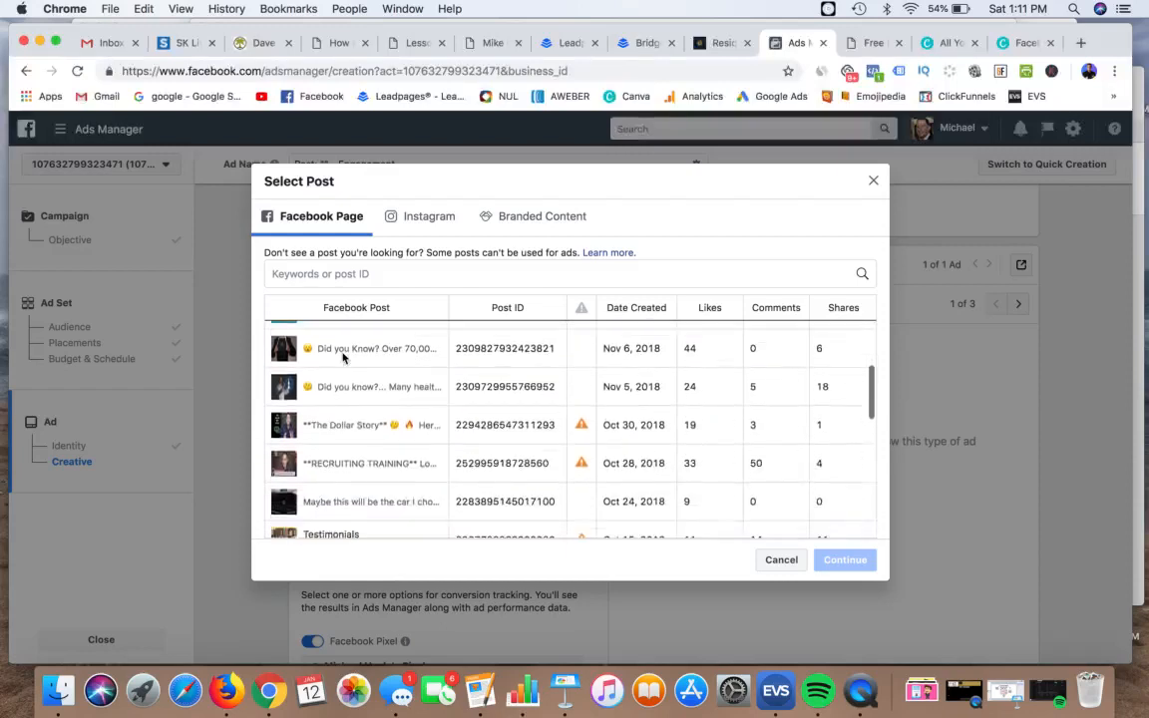
scroll(343, 358, down, 1)
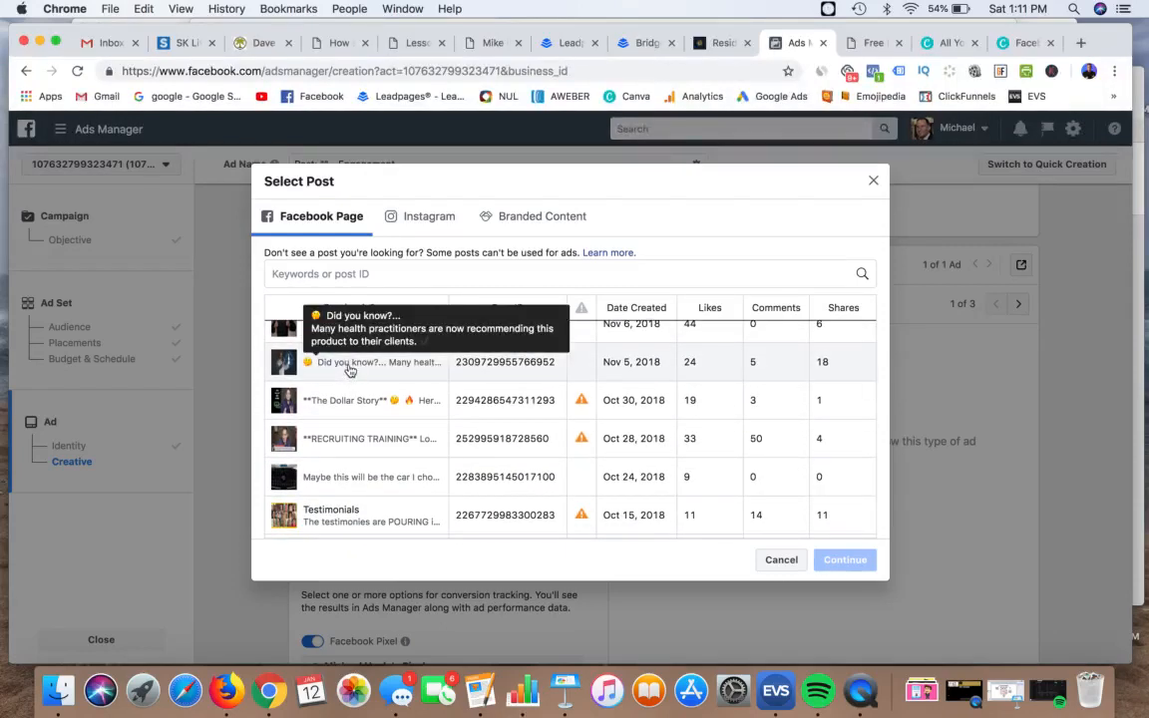
click(349, 371)
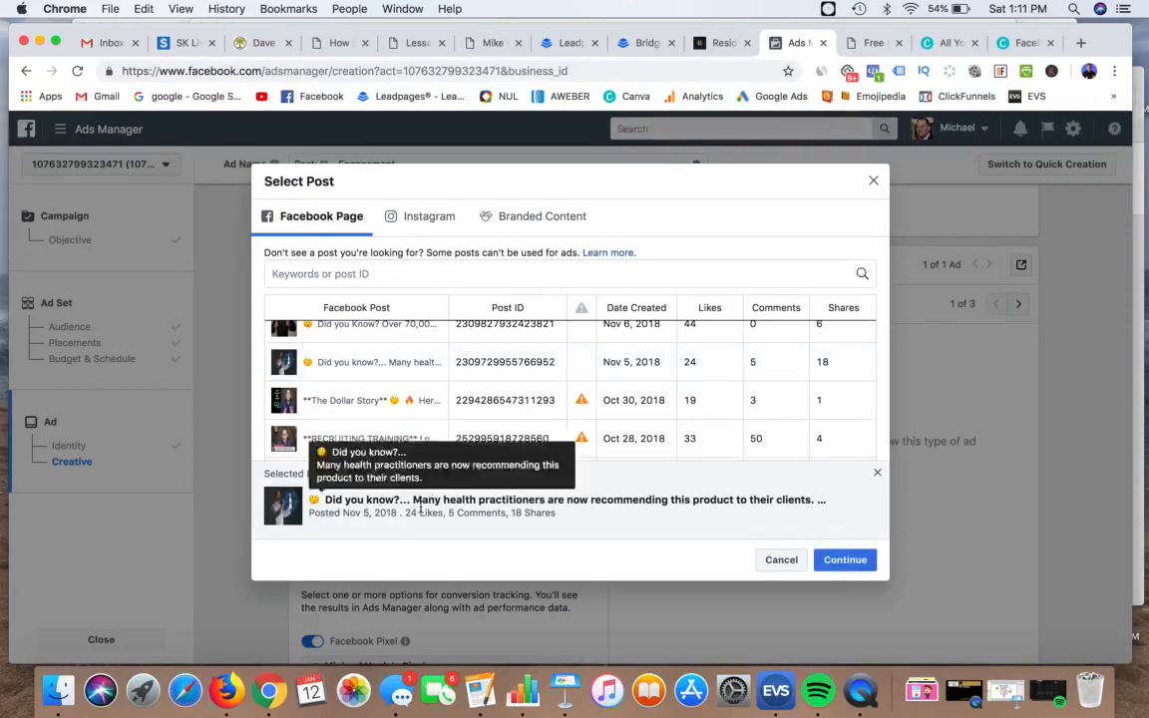
scroll(399, 399, down, 10)
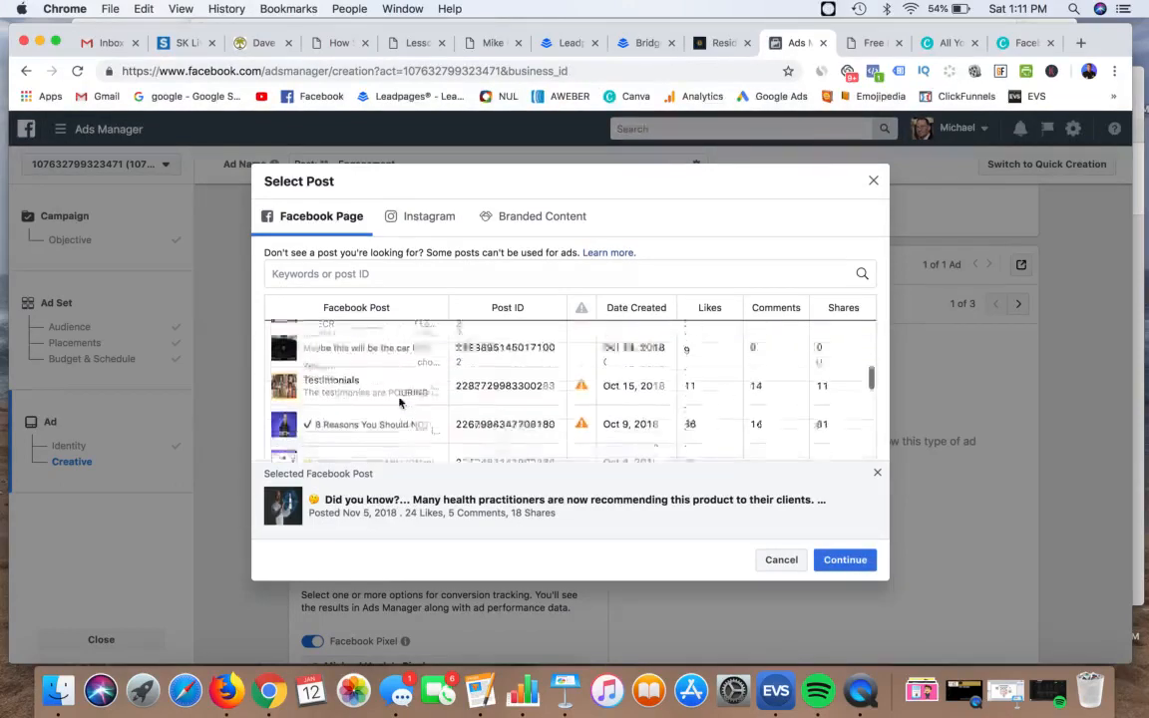
scroll(399, 402, down, 5)
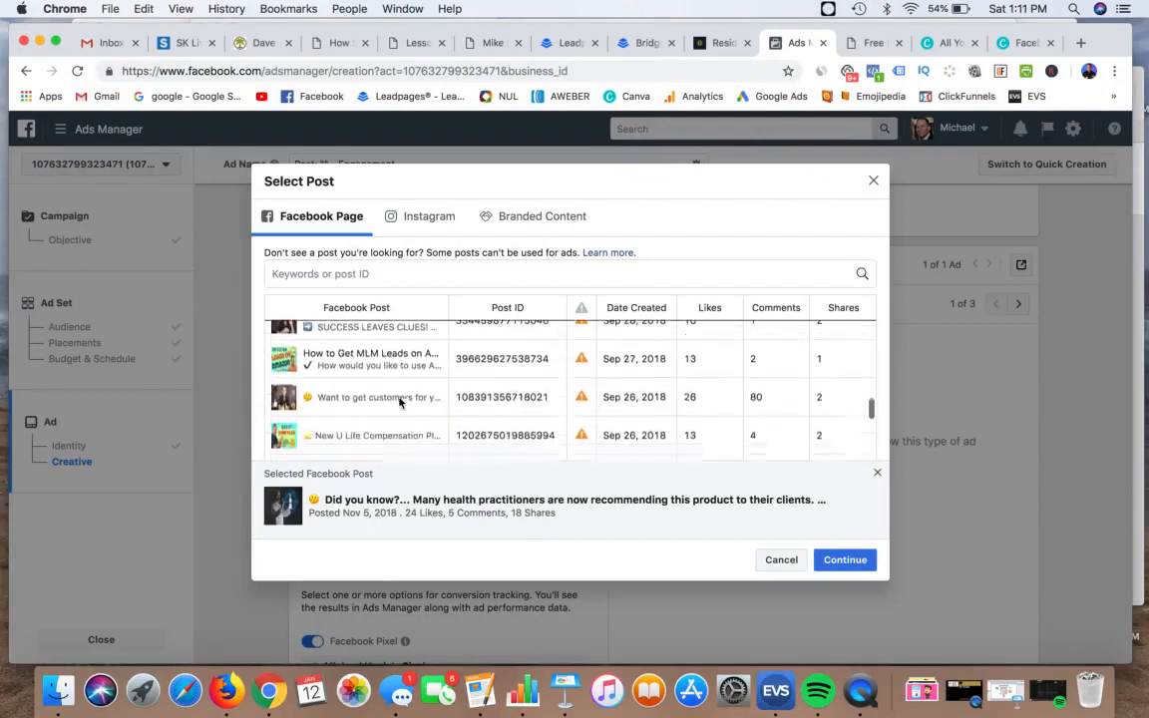
click(856, 558)
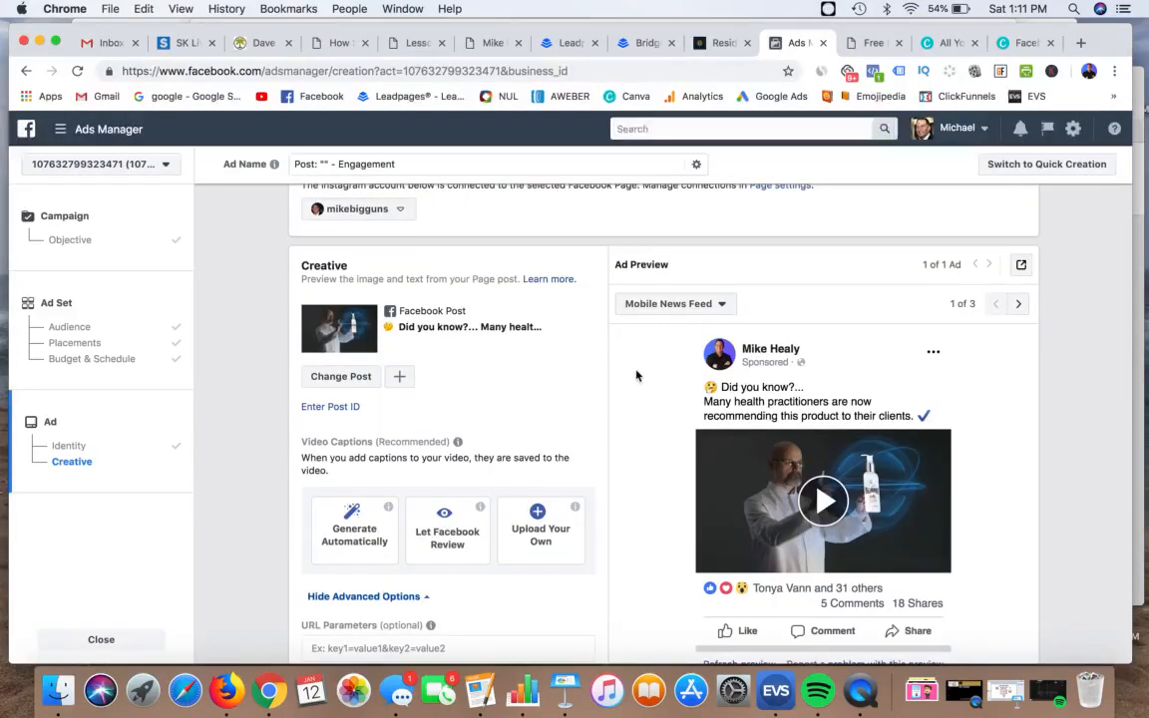
Preview the ad in the Desktop News Feed and Instagram Feed placements, returning to the Mobile News Feed preview
scroll(637, 375, down, 2)
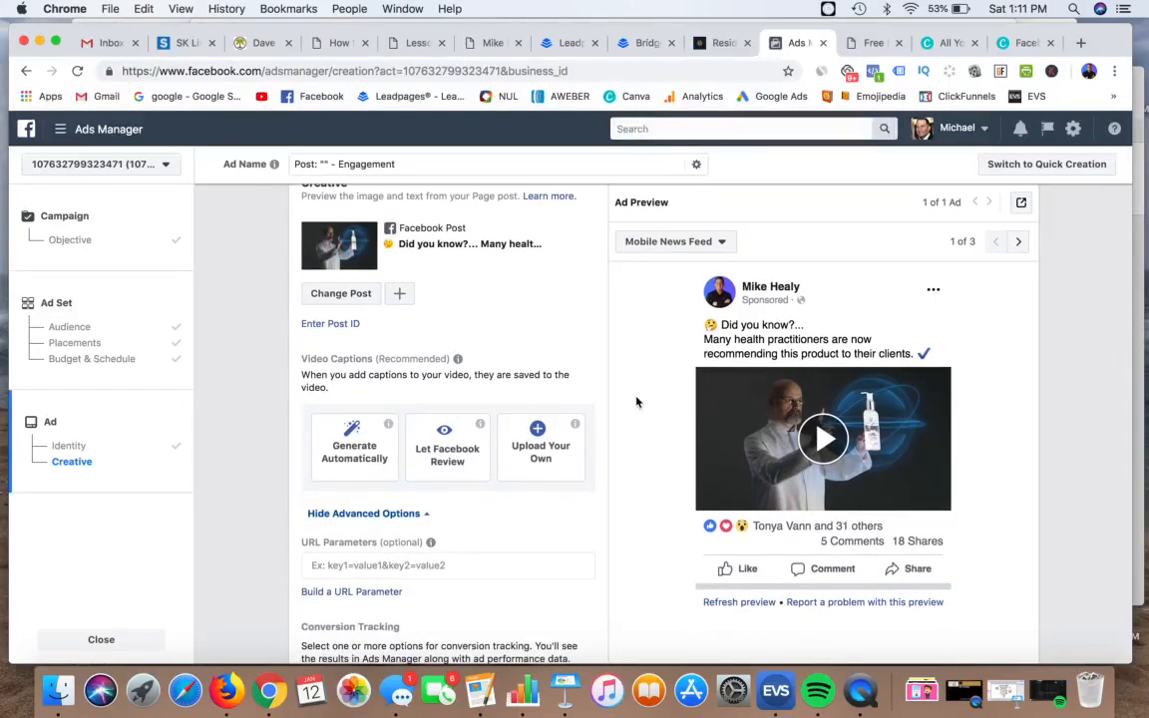
scroll(552, 318, up, 2)
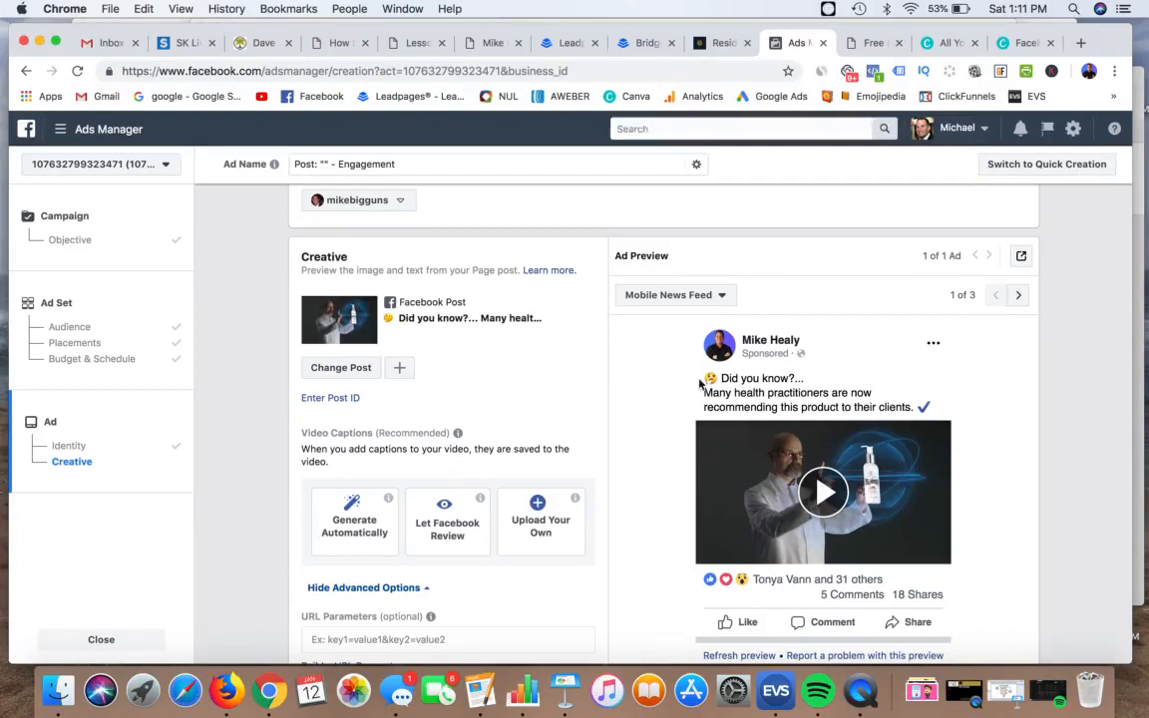
click(690, 298)
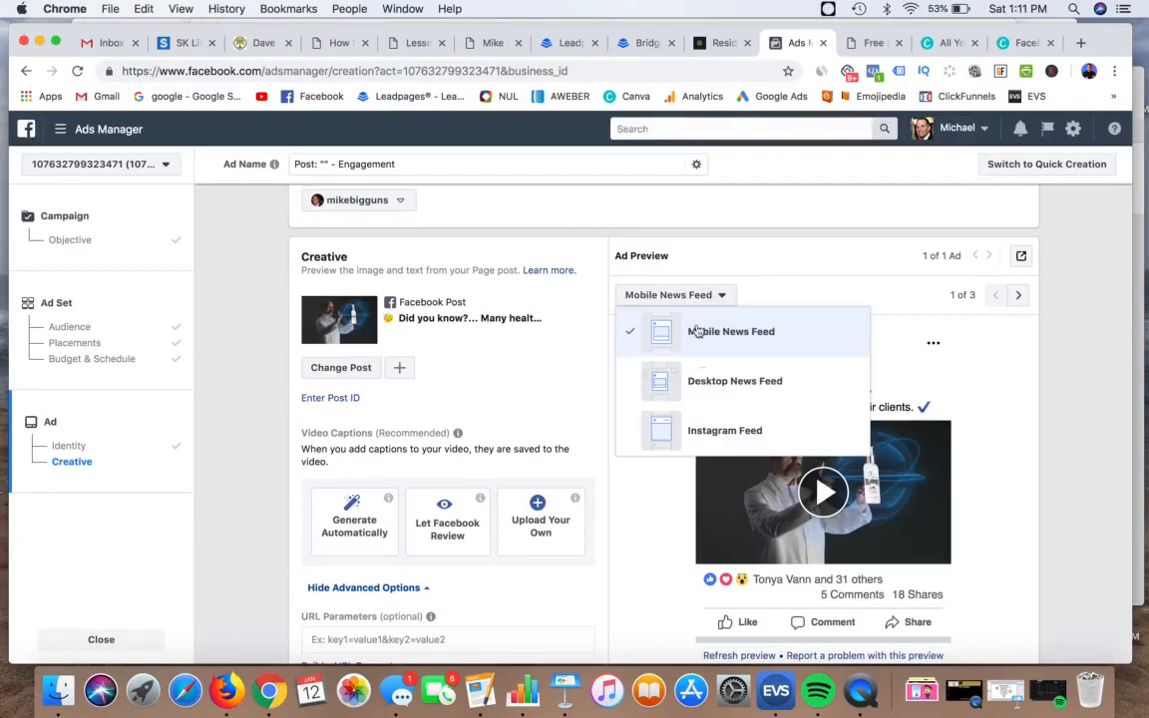
click(705, 384)
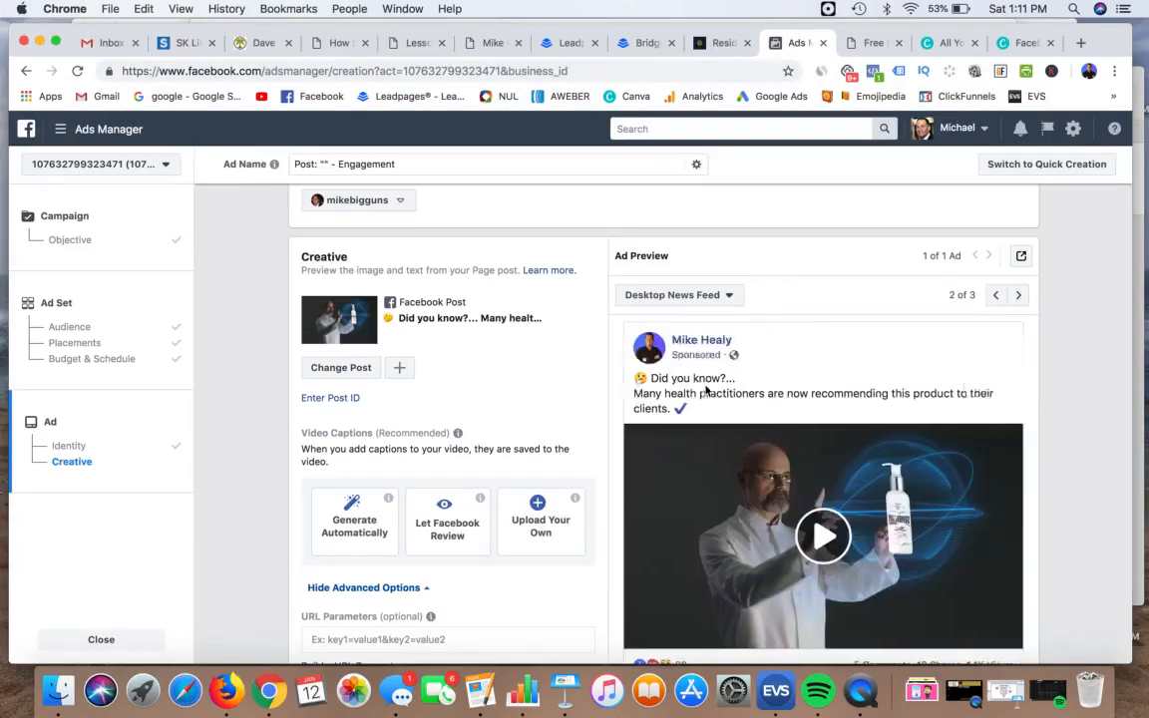
click(704, 295)
click(711, 431)
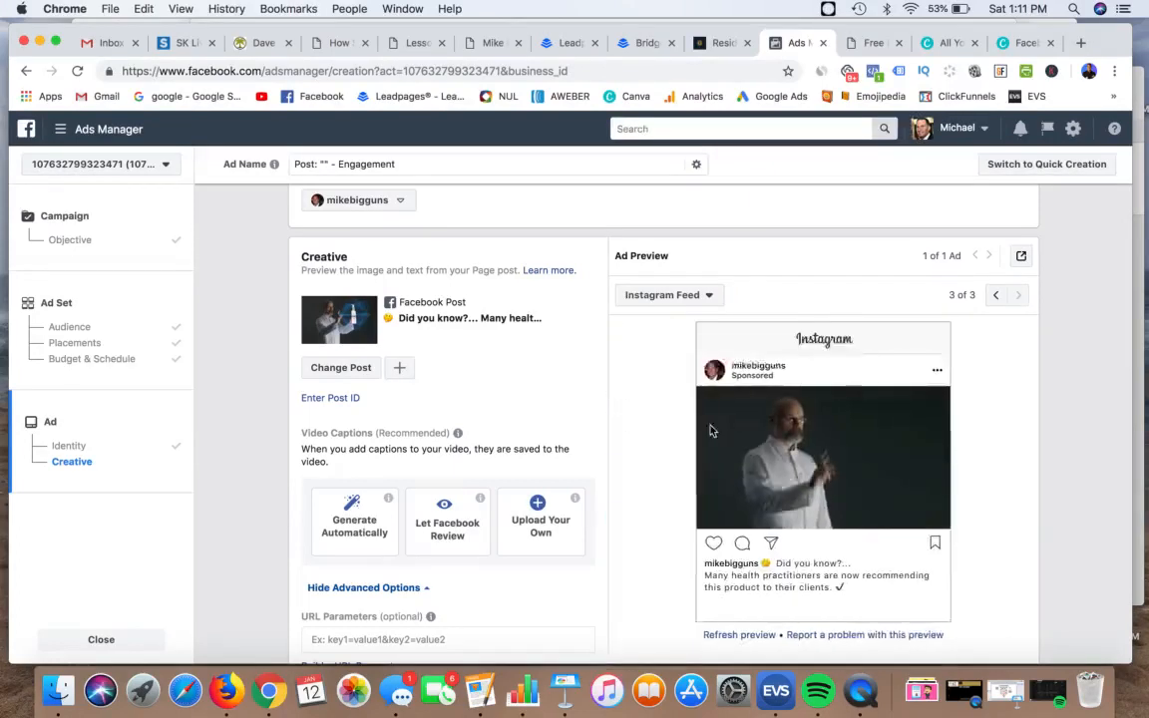
click(671, 297)
click(690, 336)
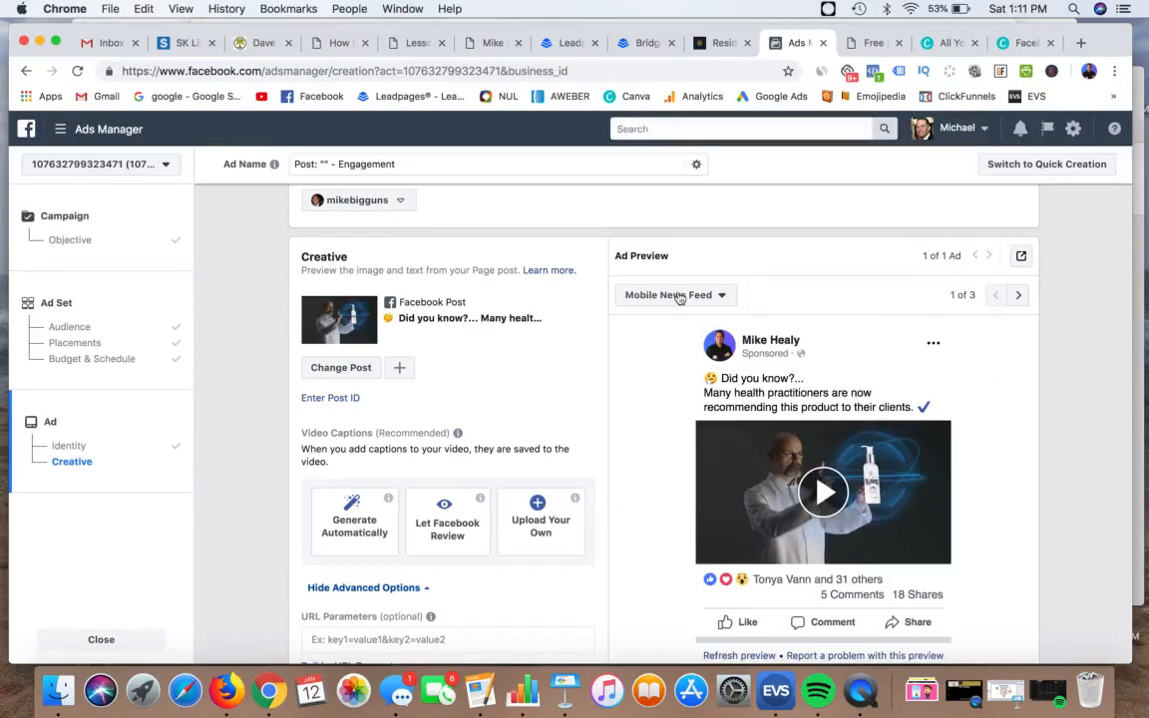
click(676, 295)
click(783, 306)
Review the ad's video caption, URL parameter and conversion tracking settings, as well as the confirmation area below the creative
scroll(585, 335, down, 2)
scroll(589, 324, down, 5)
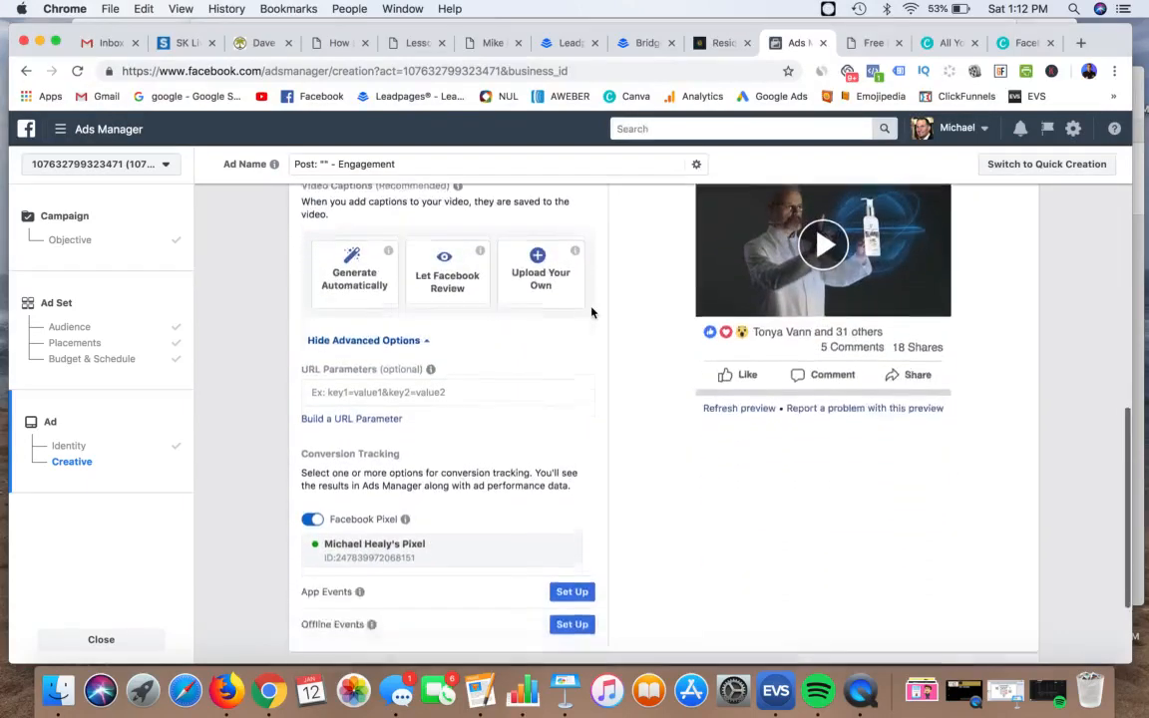
scroll(591, 313, up, 5)
scroll(591, 313, up, 2)
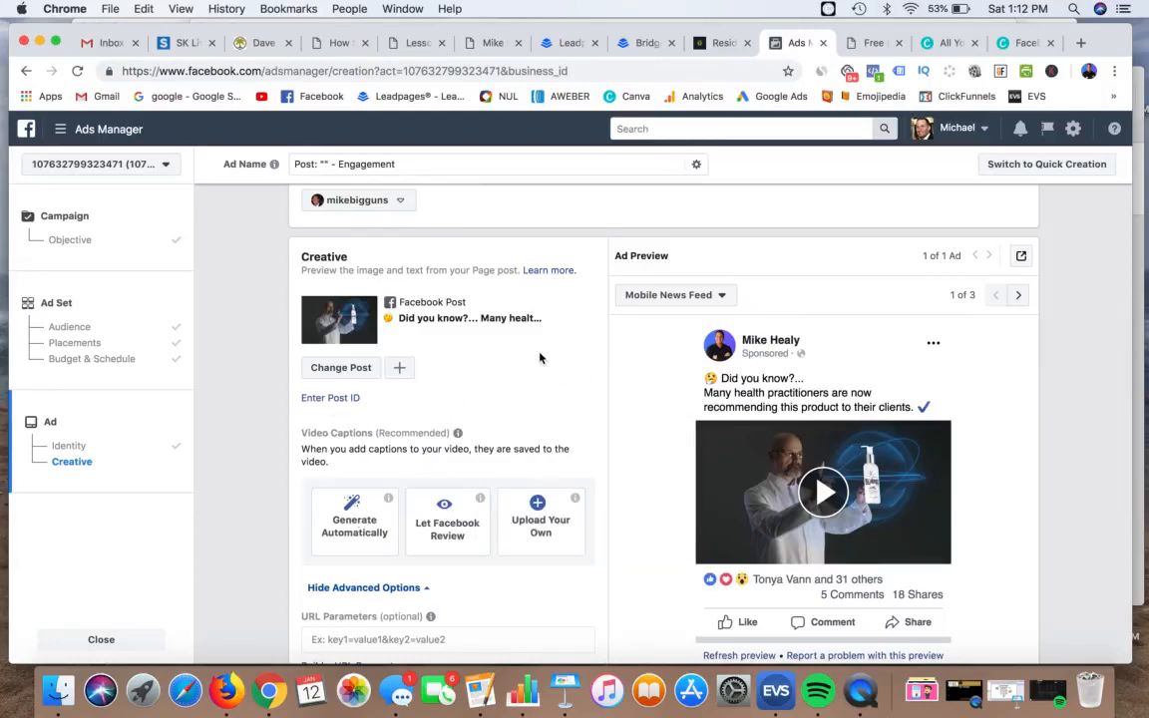
scroll(539, 356, down, 3)
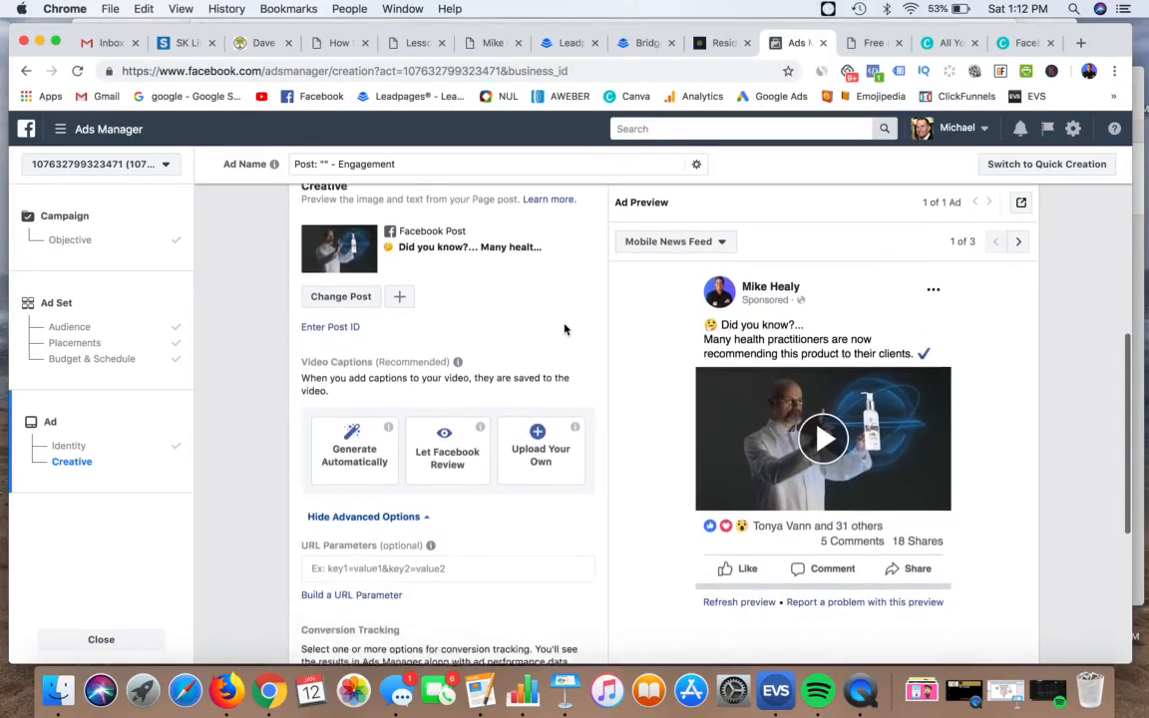
scroll(563, 330, down, 5)
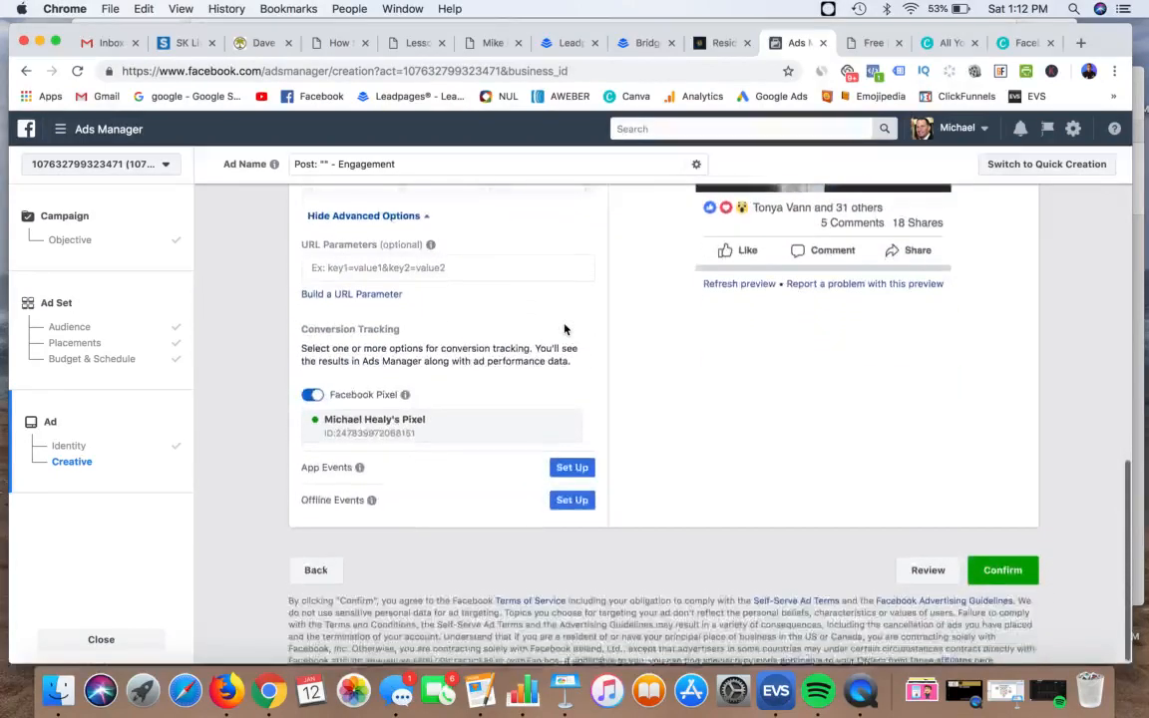
scroll(564, 329, up, 4)
scroll(563, 329, up, 3)
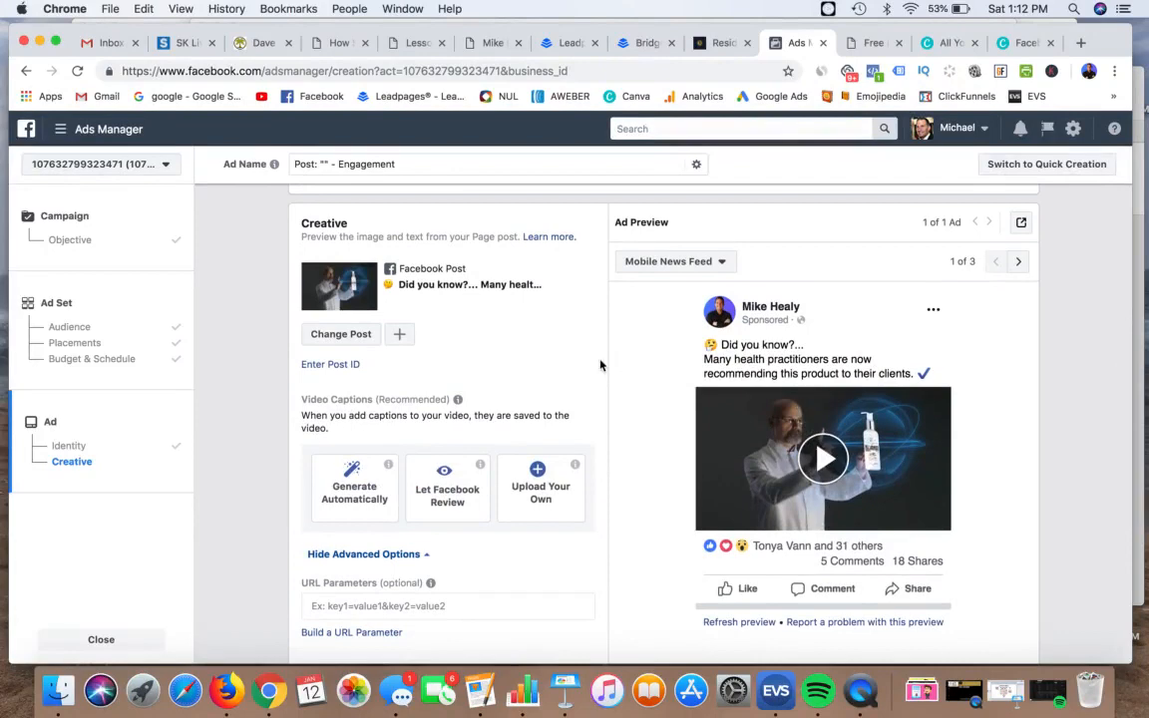
scroll(547, 321, down, 2)
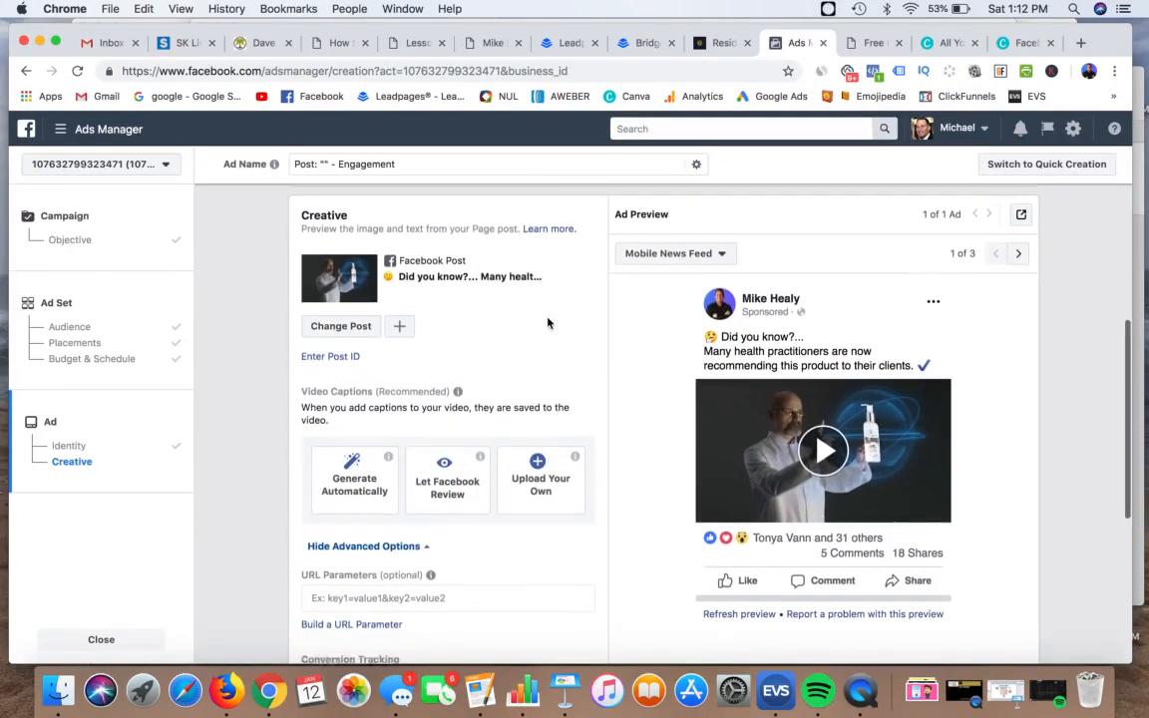
scroll(580, 300, down, 5)
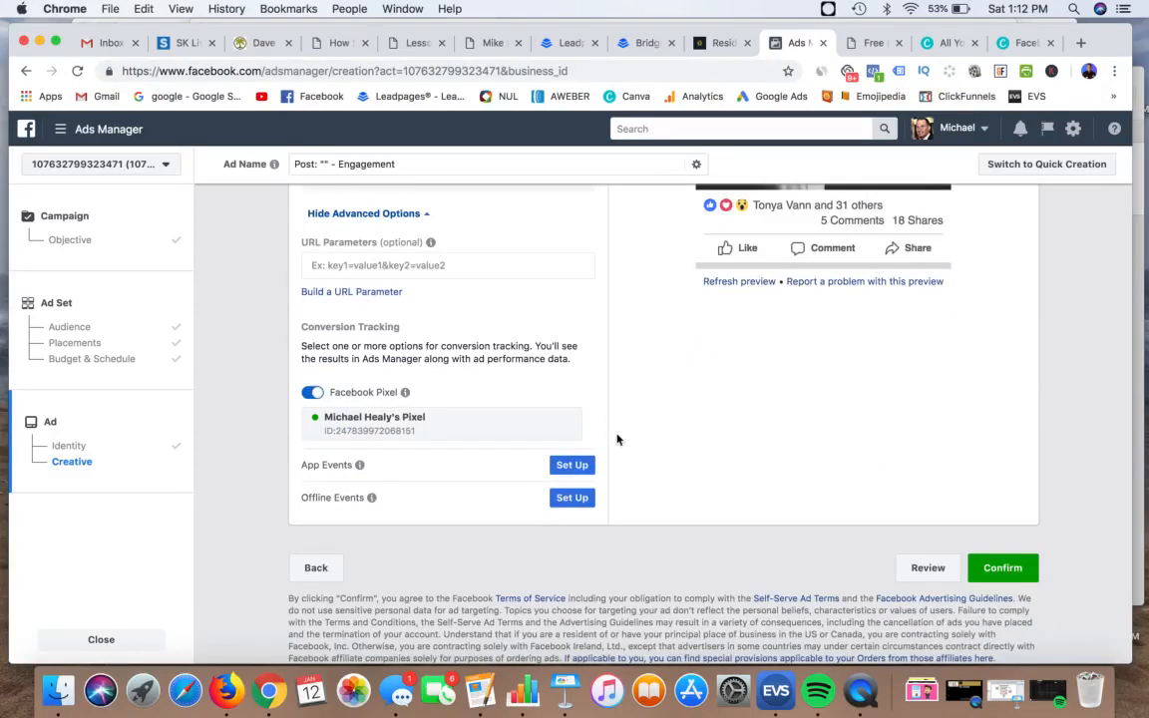
scroll(628, 439, up, 6)
scroll(648, 442, up, 3)
scroll(646, 442, down, 3)
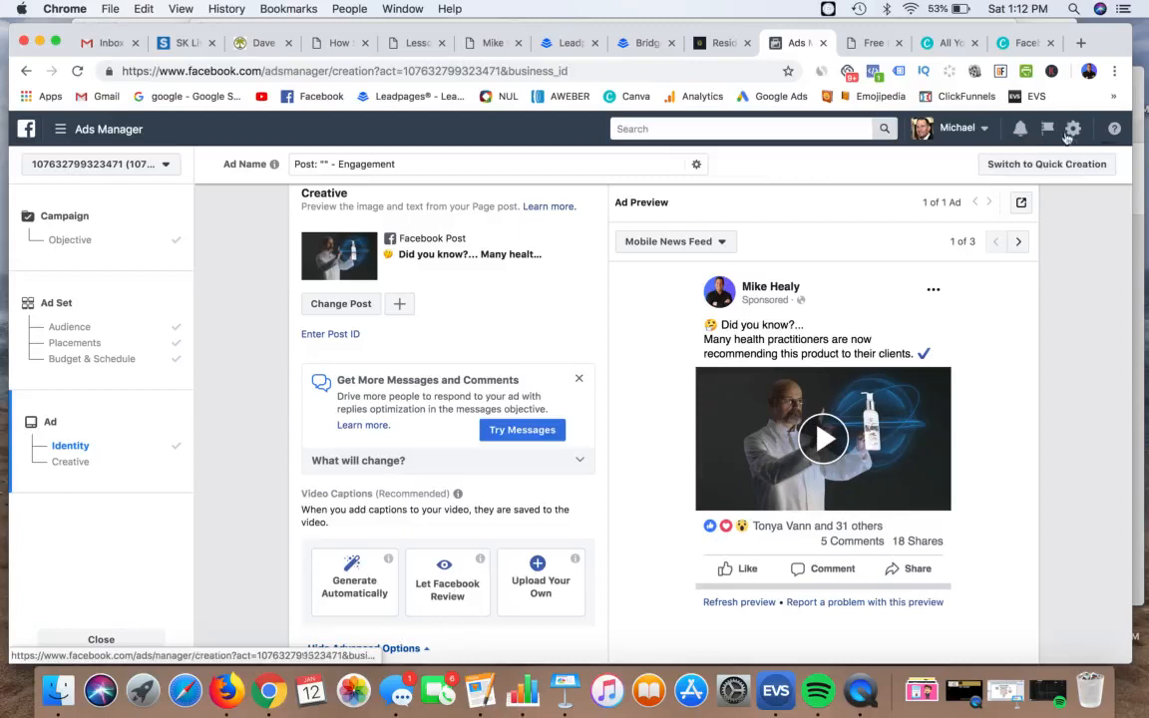
Check the Ads Manager help panel for its contact option, close it and return to reviewing the ad's creative settings
click(1114, 130)
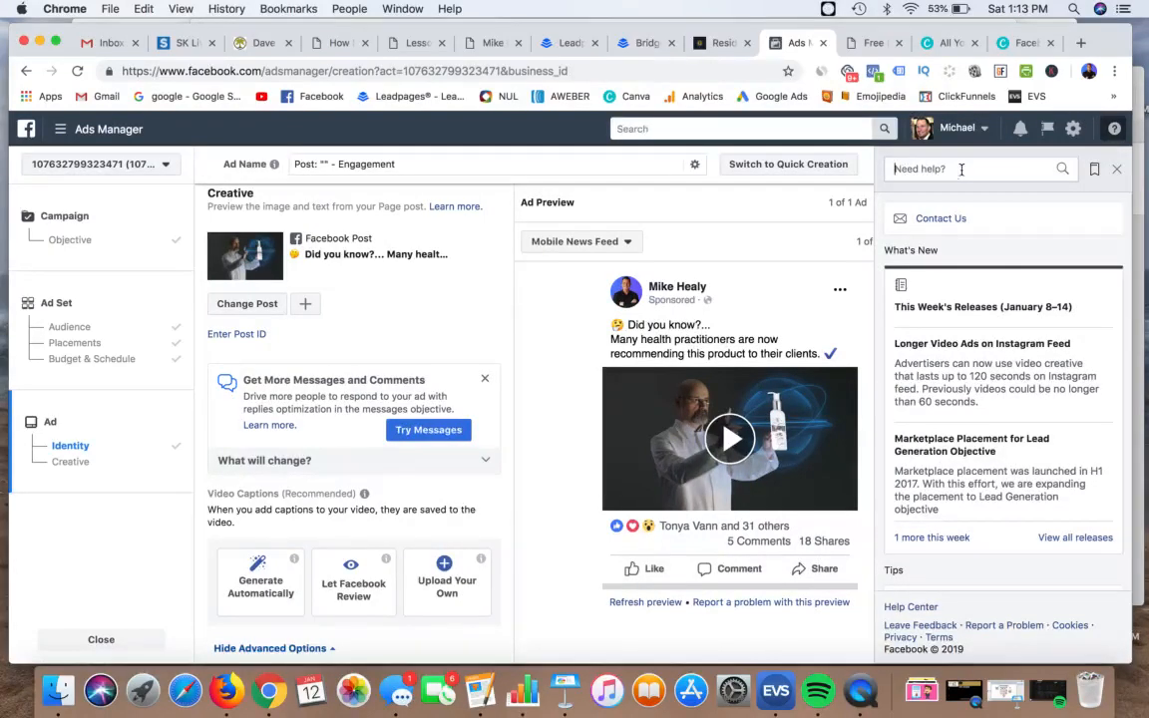
click(1115, 172)
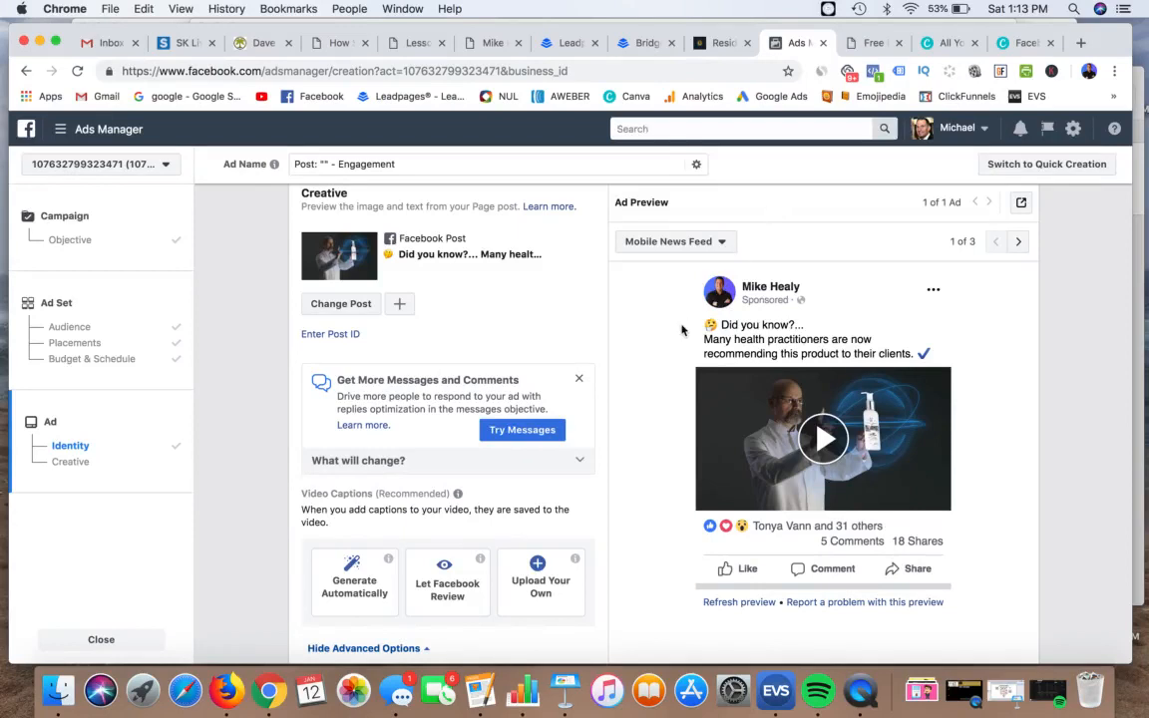
scroll(608, 362, up, 3)
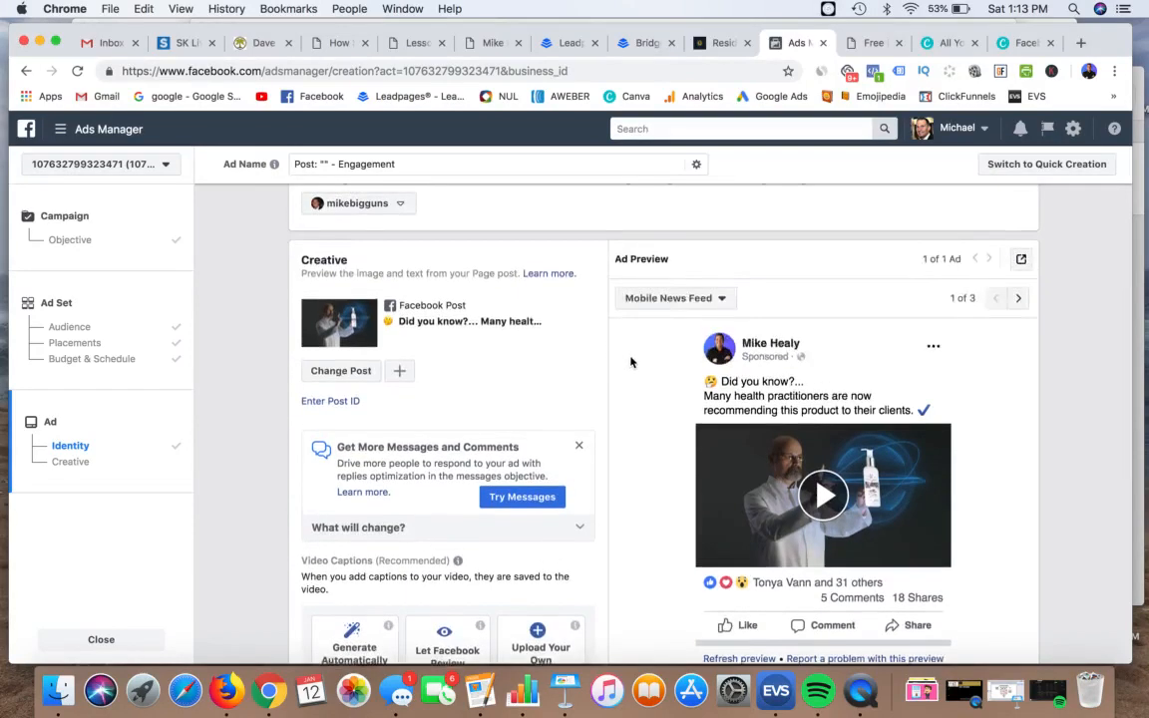
scroll(630, 362, down, 1)
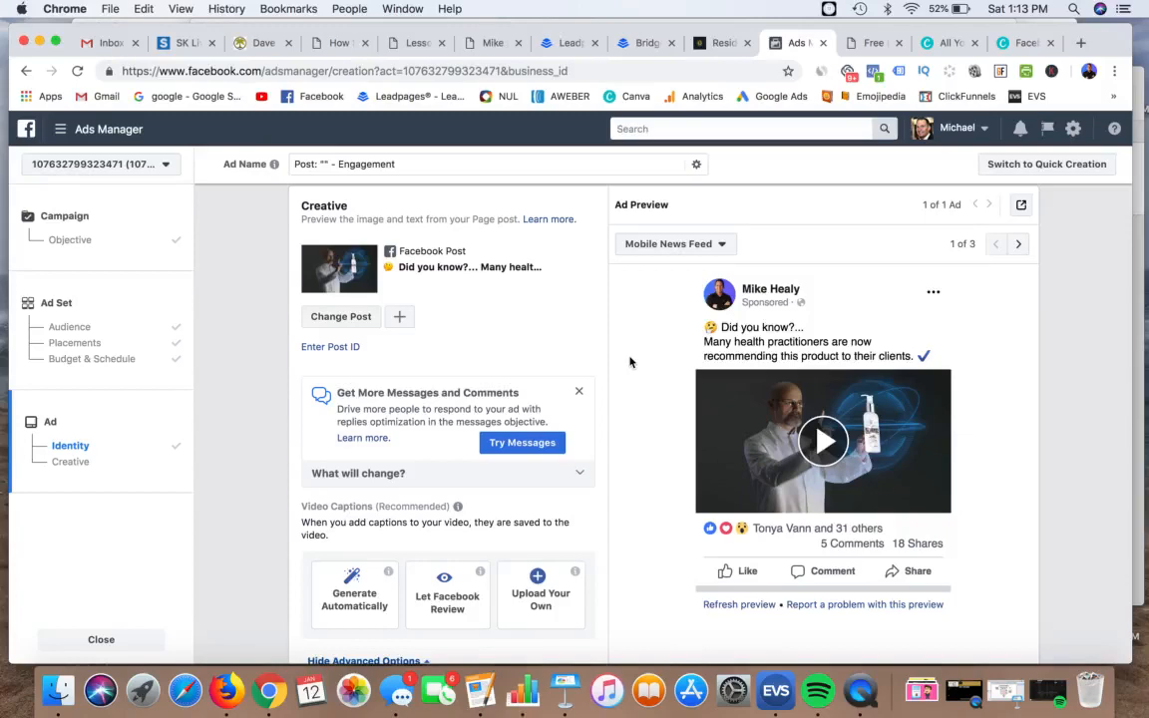
scroll(629, 363, down, 10)
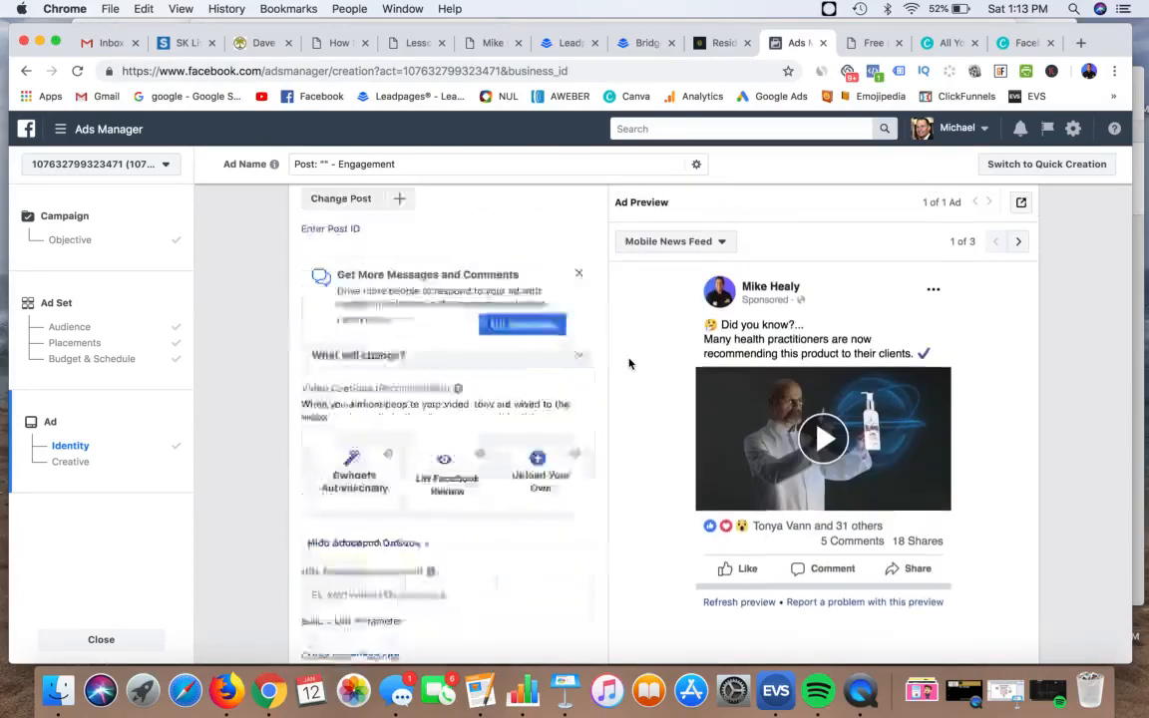